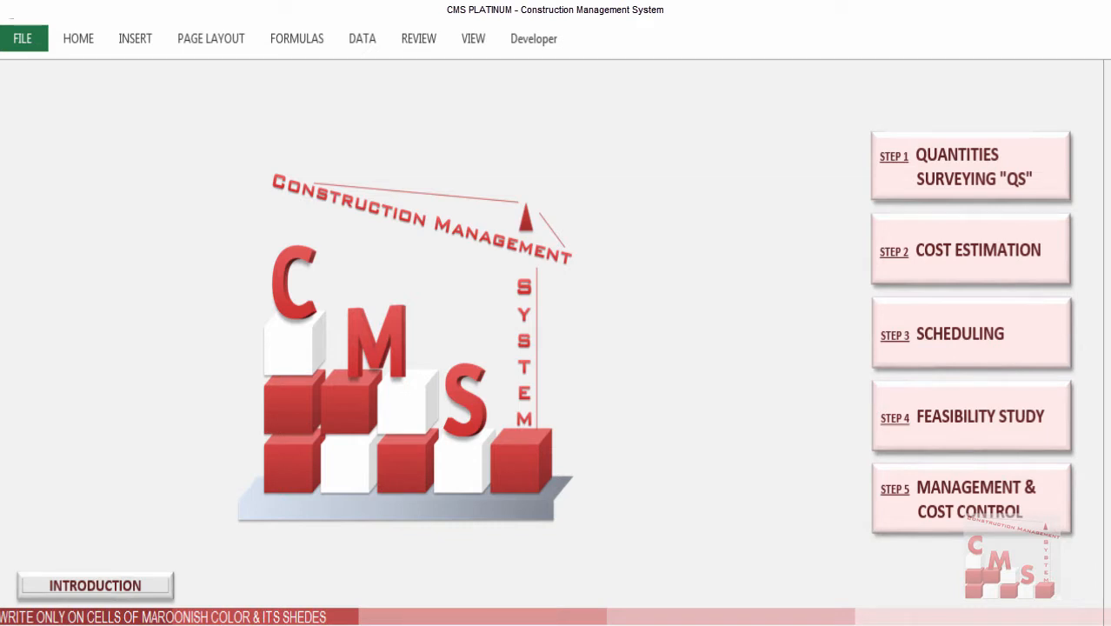
# - Open the Electrical Works sheet from the MEP section of Quantities Surveying
pyautogui.click(1014, 169)
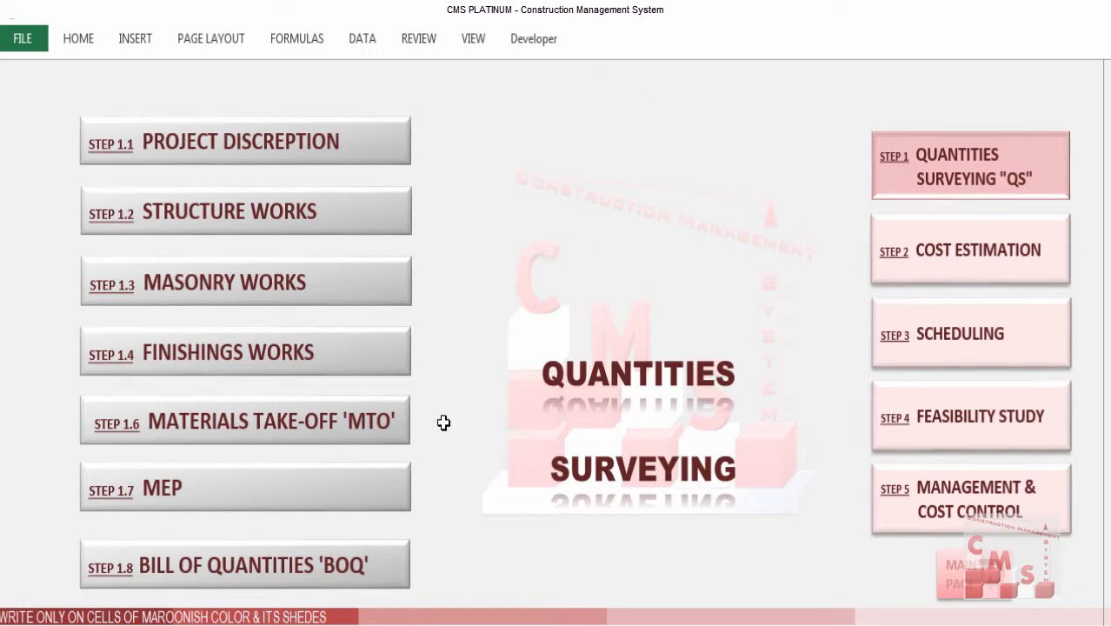
pyautogui.click(360, 500)
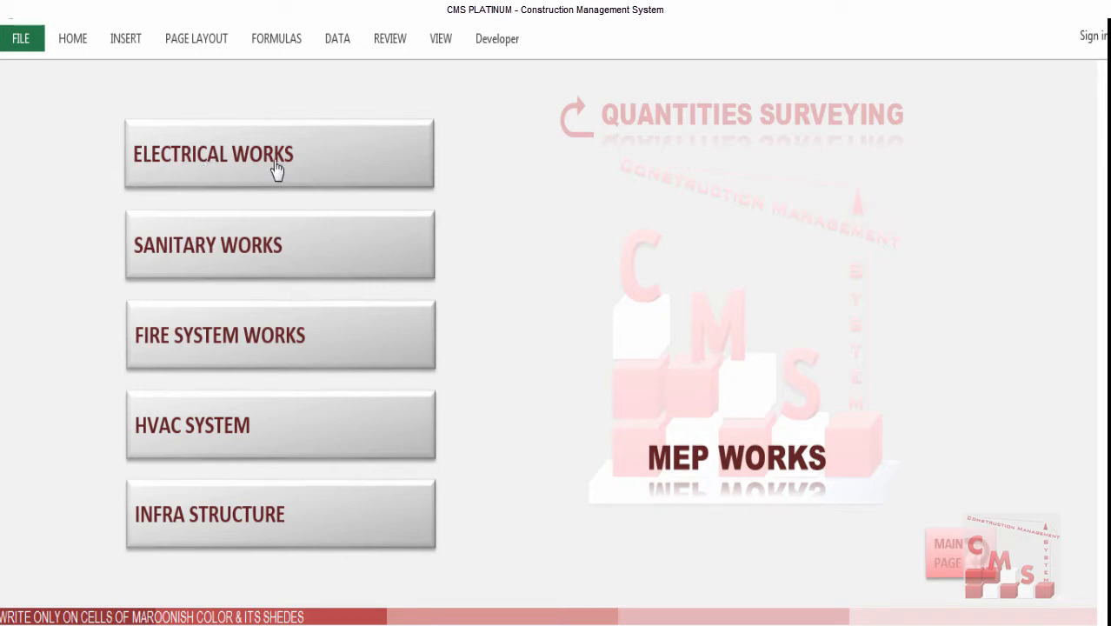
pyautogui.click(329, 171)
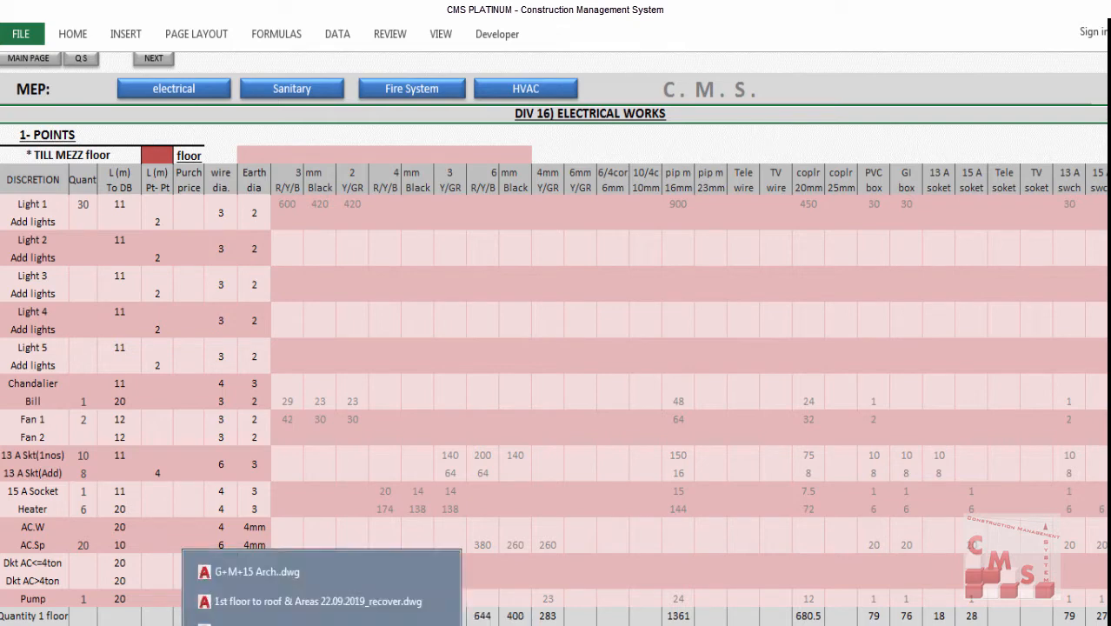
# - Switch to the M.E.P drawing in AutoCAD and examine the lighting points on the apartment and office floor plans
pyautogui.click(321, 624)
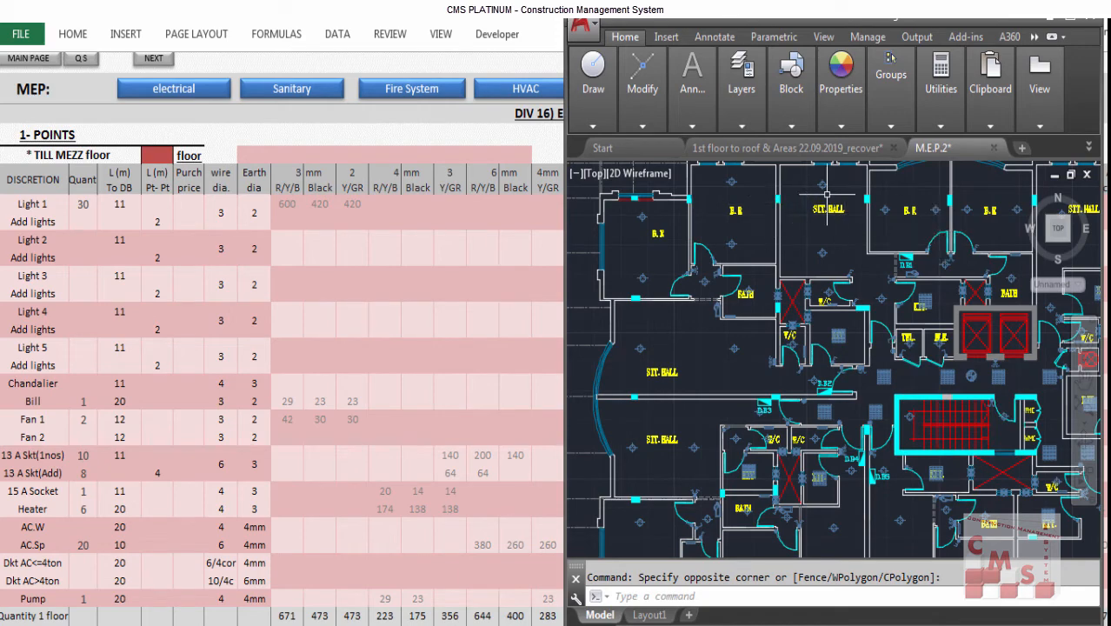
pyautogui.scroll(4, 825, 196)
pyautogui.scroll(-4, 799, 351)
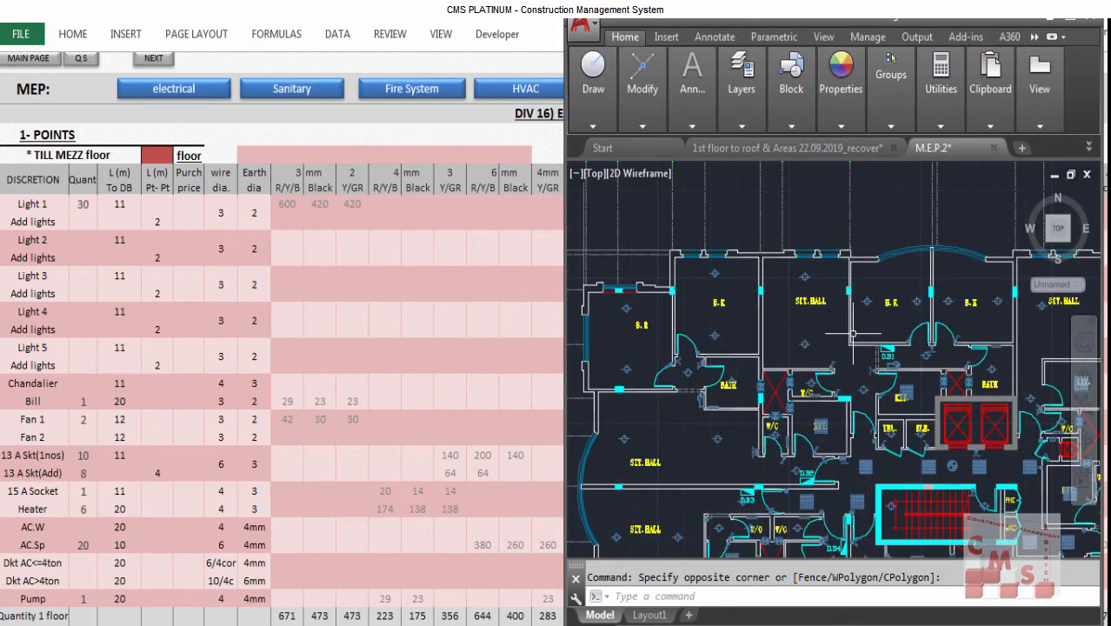
pyautogui.scroll(-3, 826, 319)
pyautogui.scroll(3, 861, 373)
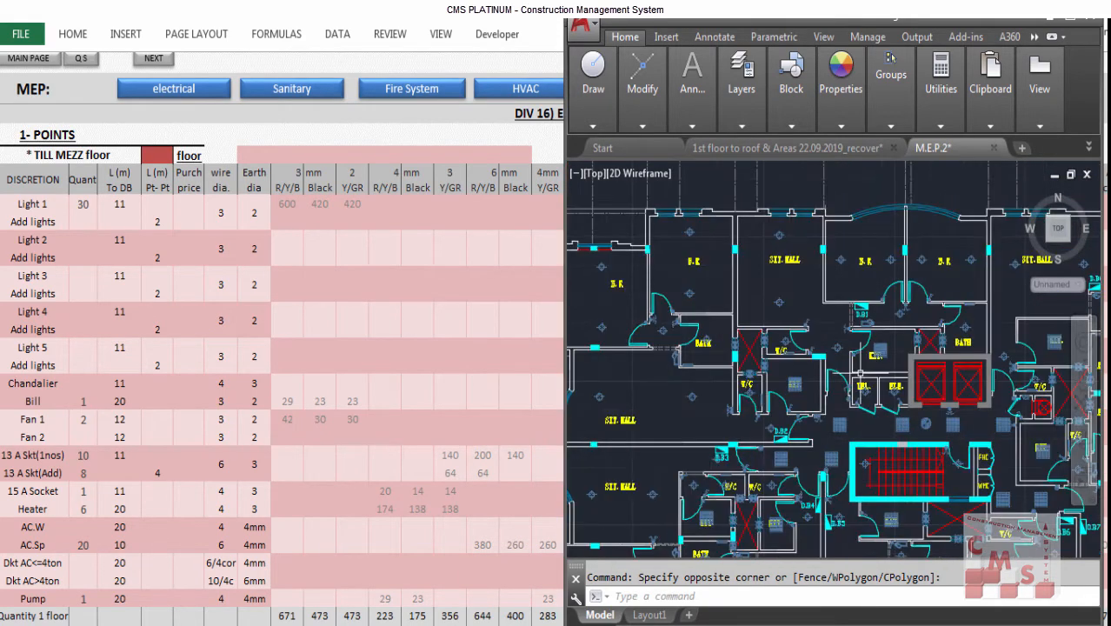
pyautogui.scroll(-4, 832, 308)
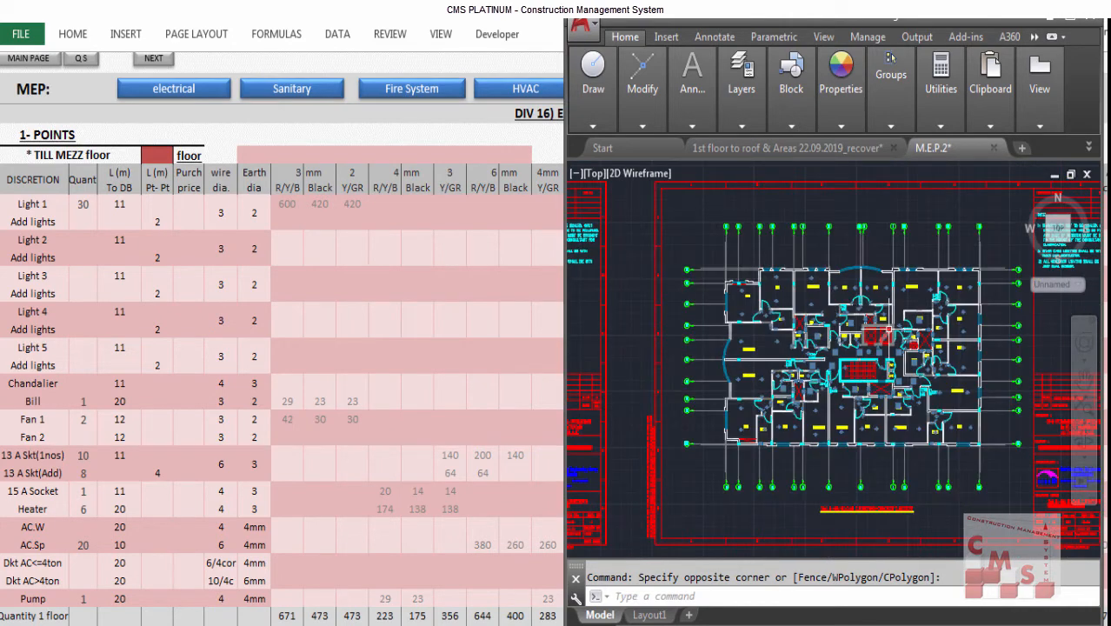
pyautogui.moveTo(804, 344); pyautogui.dragTo(910, 361)
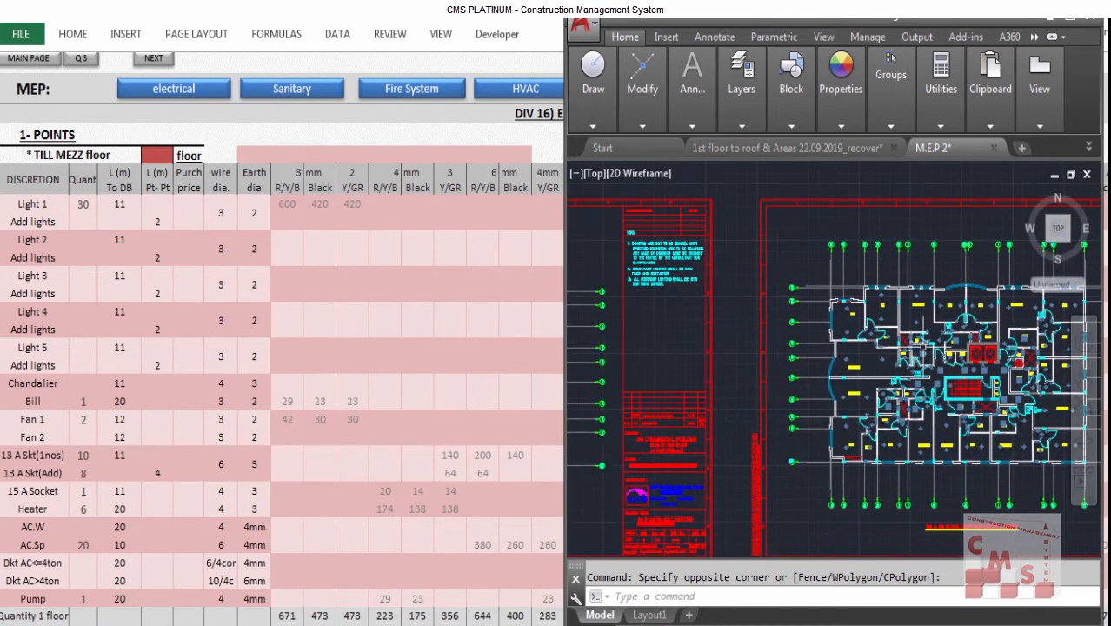
pyautogui.scroll(-2, 925, 344)
pyautogui.scroll(6, 644, 350)
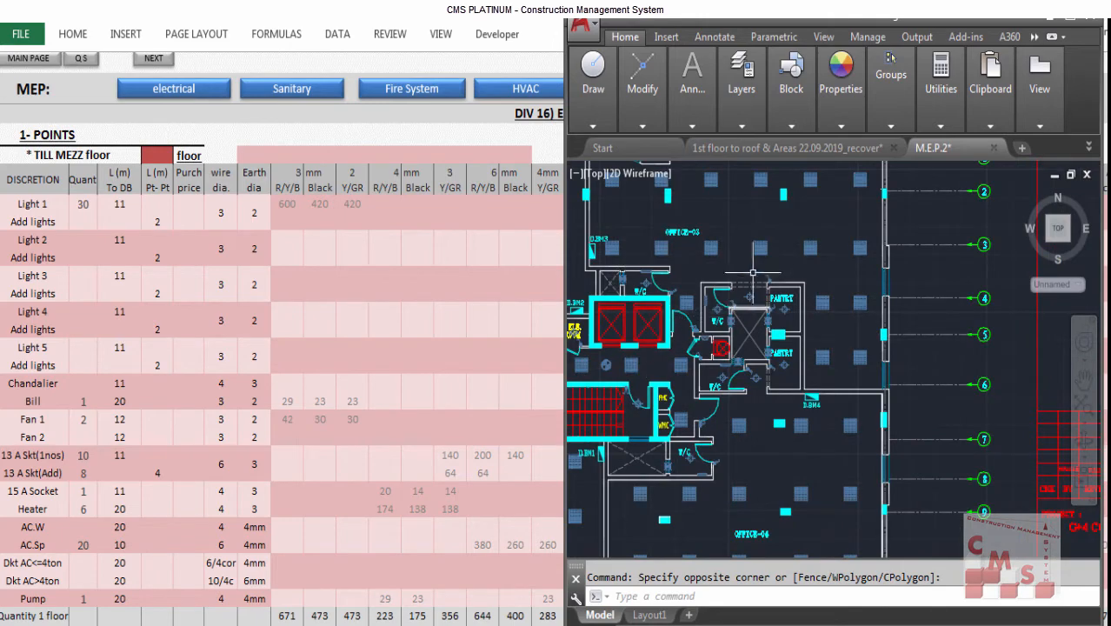
pyautogui.scroll(-6, 752, 272)
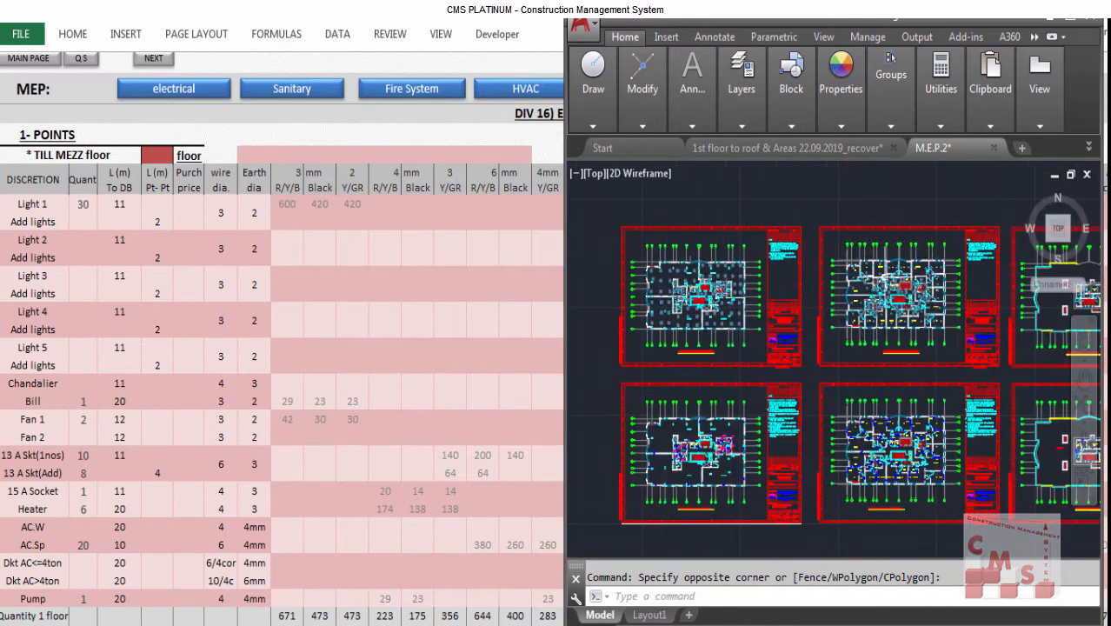
# - Examine the socket, heater and air-conditioning points on the office and apartment power layouts in the M.E.P drawing
pyautogui.scroll(5, 723, 448)
pyautogui.scroll(-1, 843, 449)
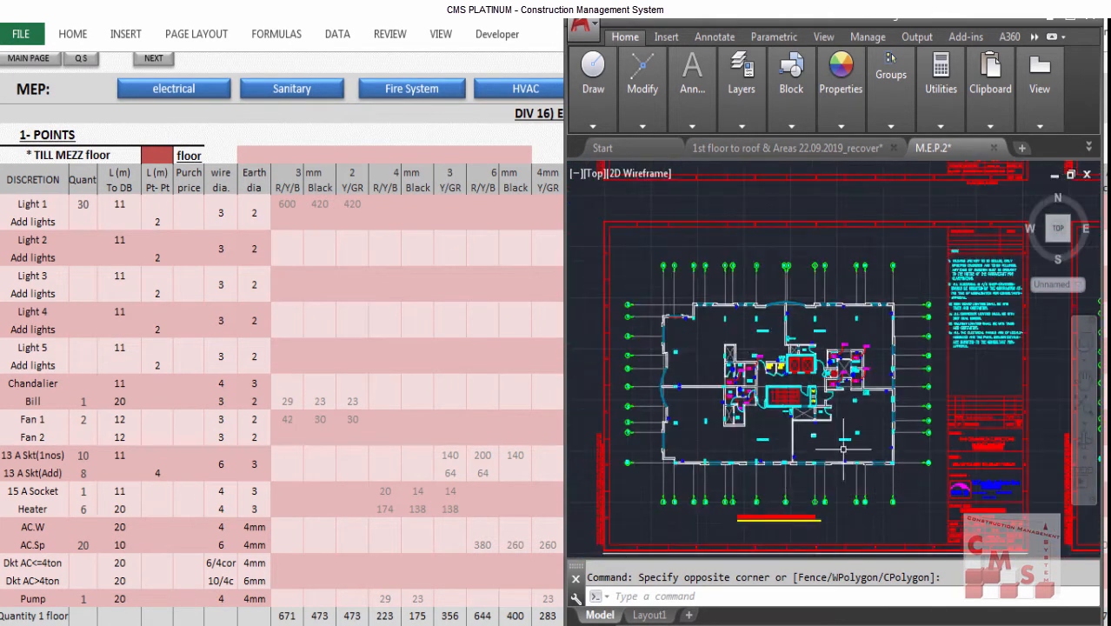
pyautogui.scroll(3, 716, 351)
pyautogui.scroll(2, 738, 230)
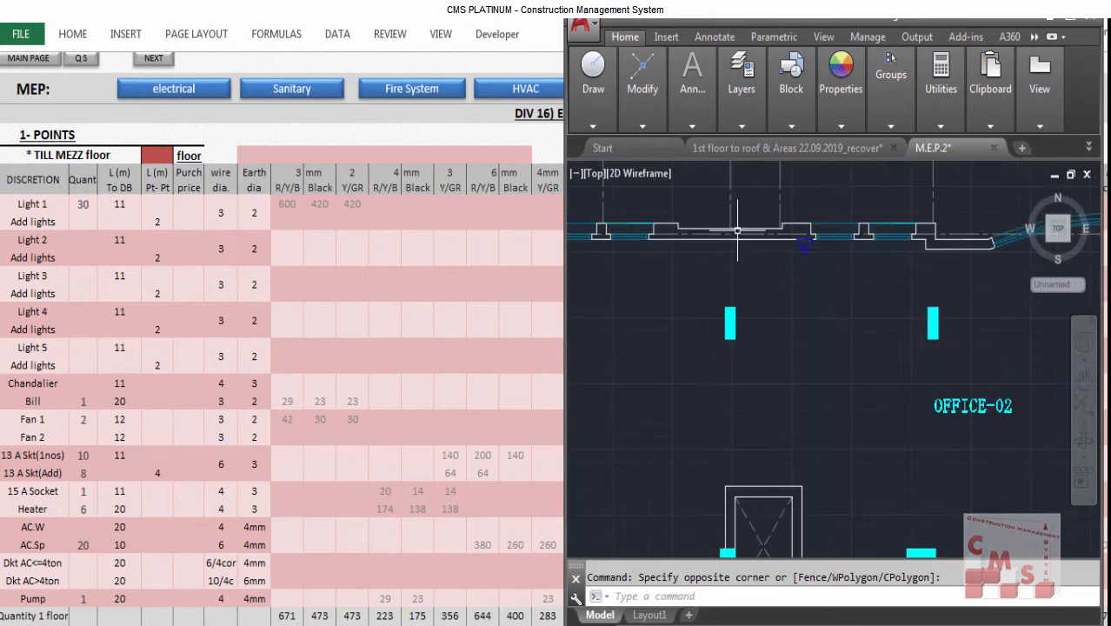
pyautogui.scroll(-5, 810, 231)
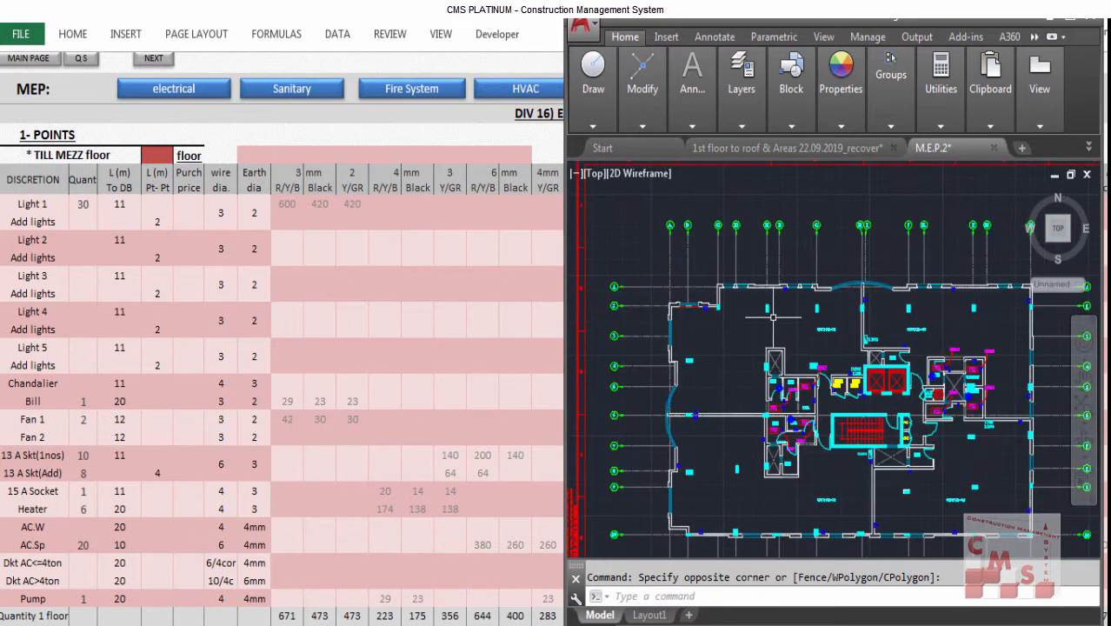
pyautogui.scroll(-4, 773, 317)
pyautogui.scroll(2, 826, 291)
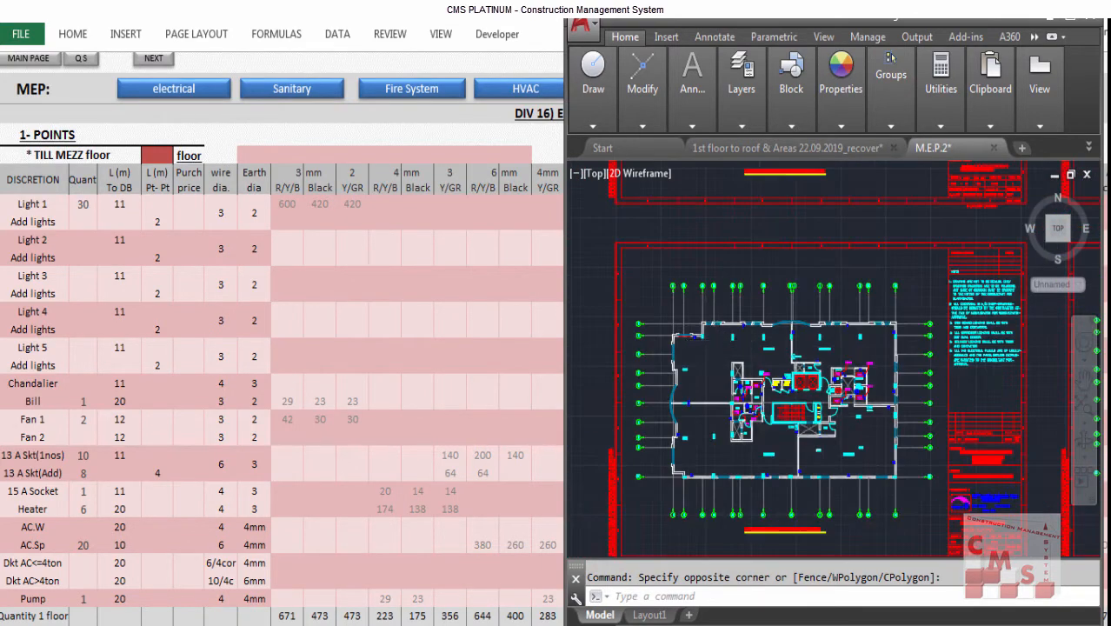
pyautogui.scroll(5, 768, 357)
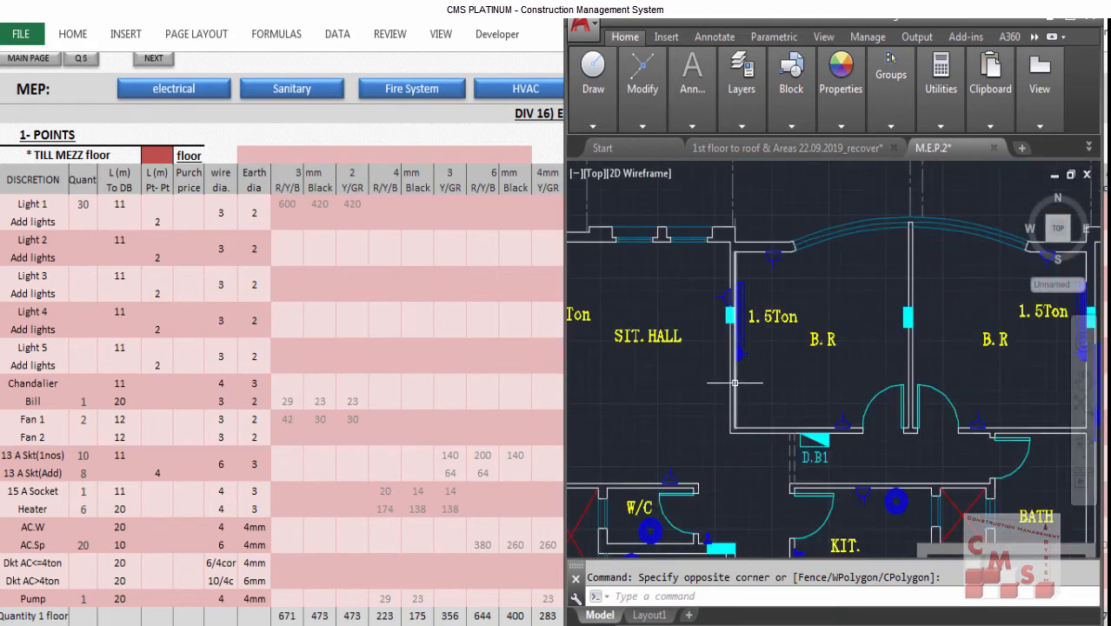
pyautogui.scroll(-5, 735, 382)
pyautogui.scroll(-2, 721, 406)
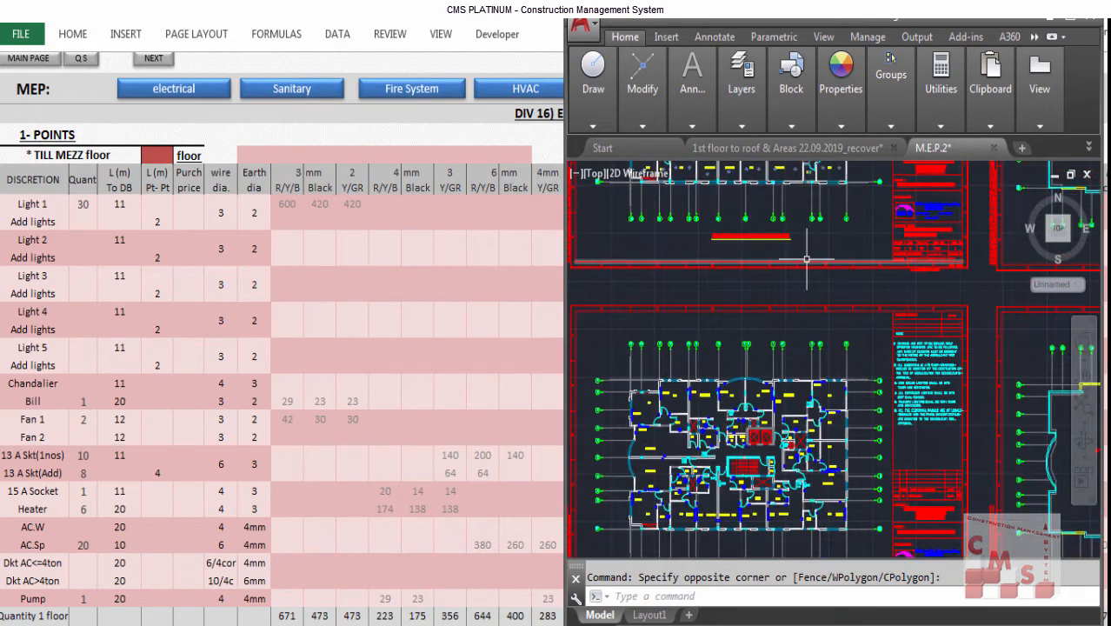
pyautogui.scroll(5, 820, 452)
pyautogui.scroll(-5, 651, 379)
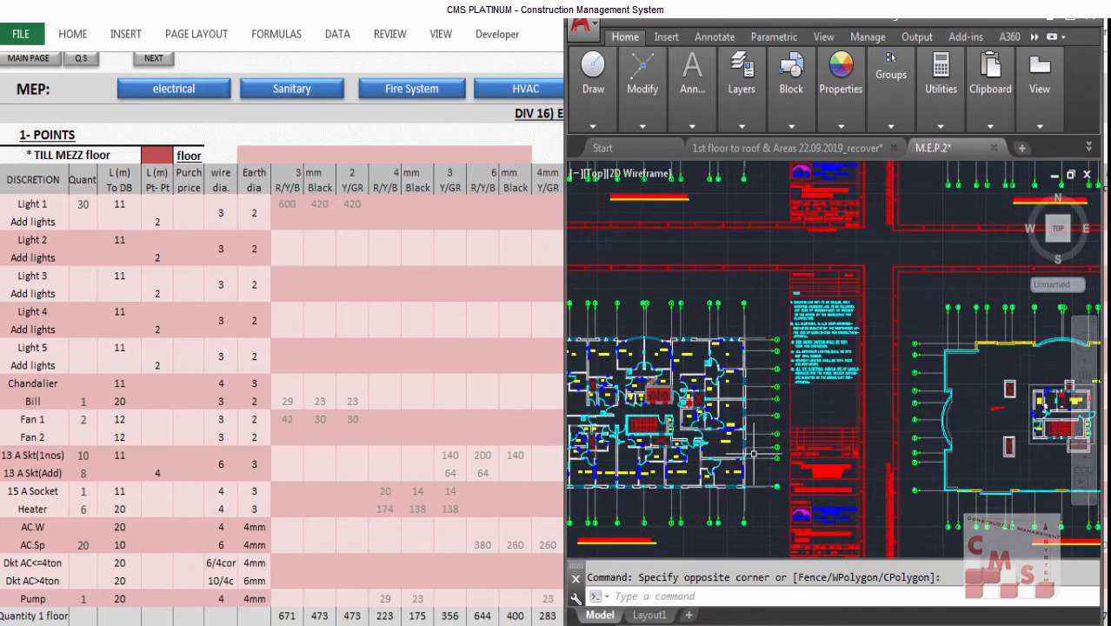
pyautogui.scroll(-3, 771, 453)
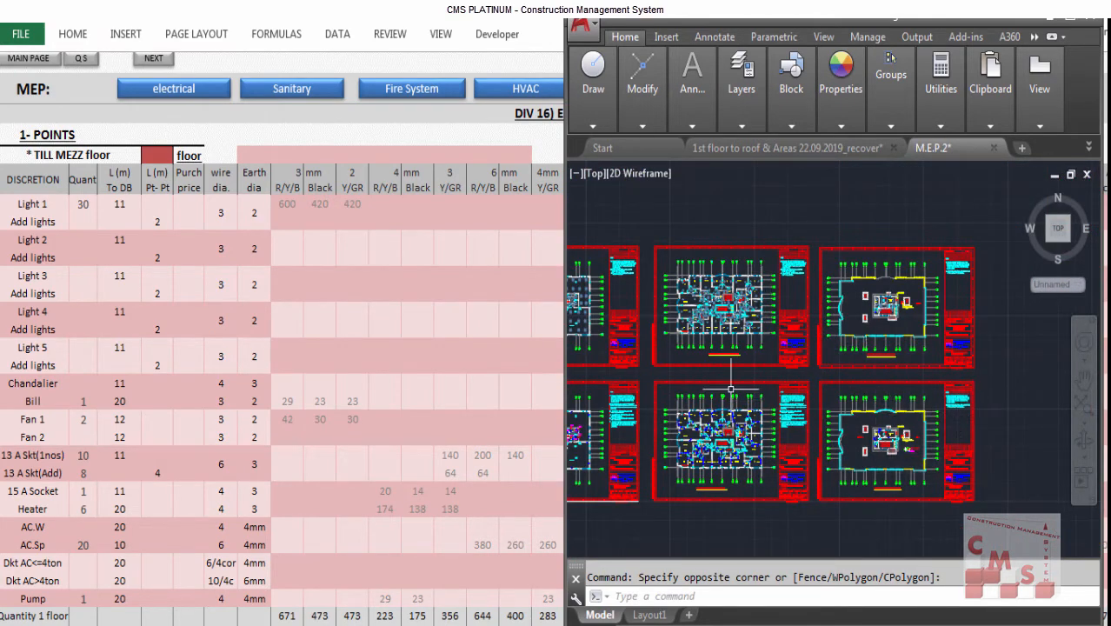
pyautogui.scroll(3, 678, 322)
pyautogui.scroll(2, 696, 348)
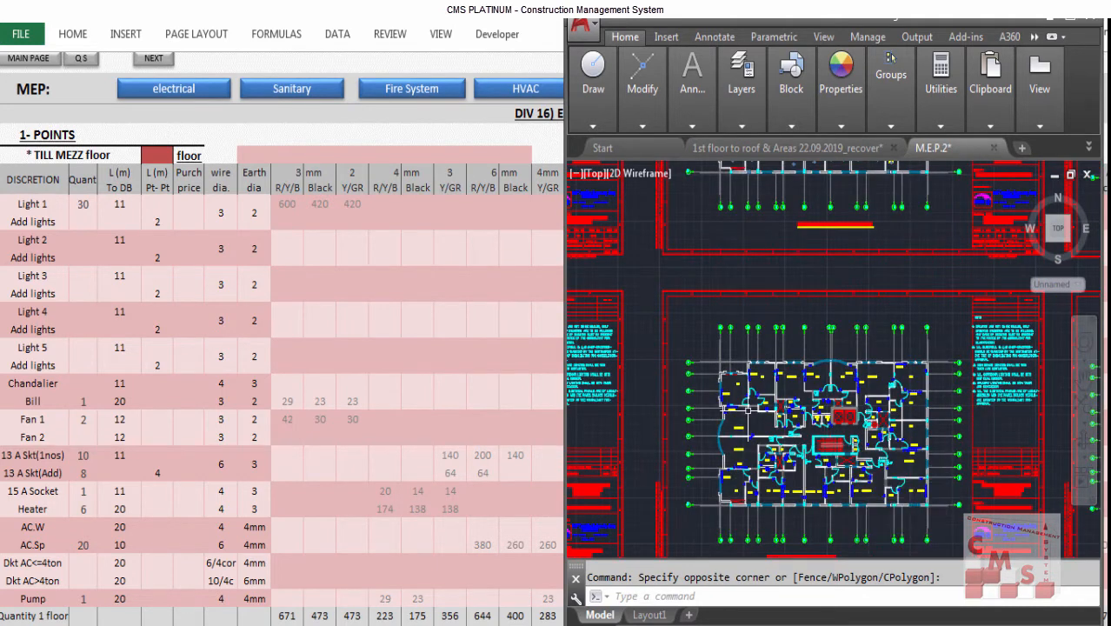
pyautogui.scroll(4, 747, 410)
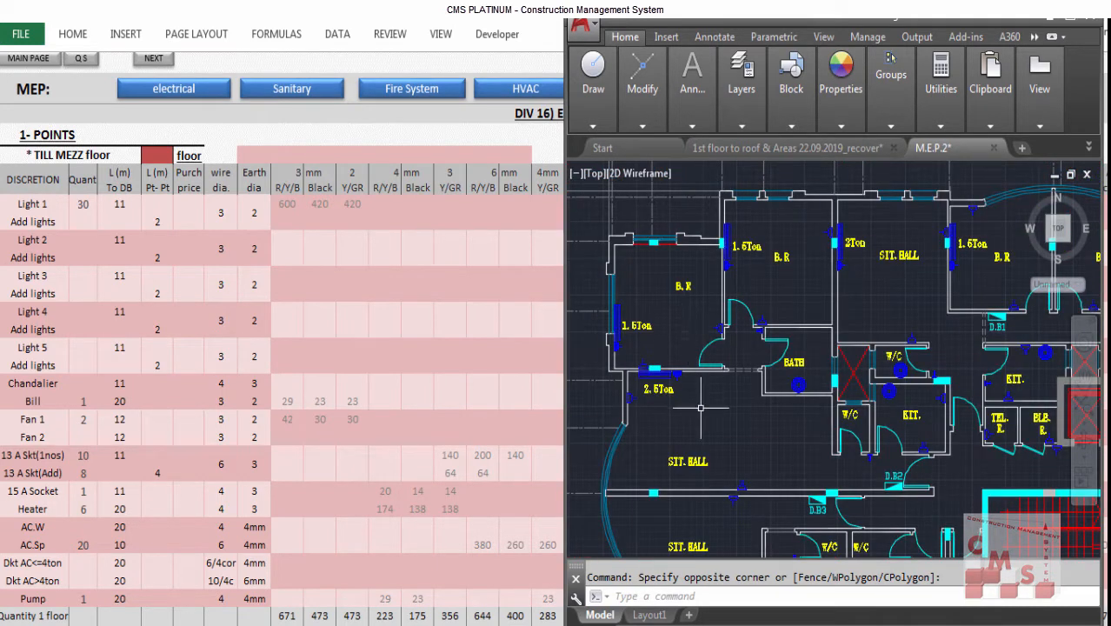
# - Switch to the PDF of distribution board load schedules and review the circuits, wire sizes and loads of the A/C boards
pyautogui.click(422, 624)
pyautogui.click(365, 600)
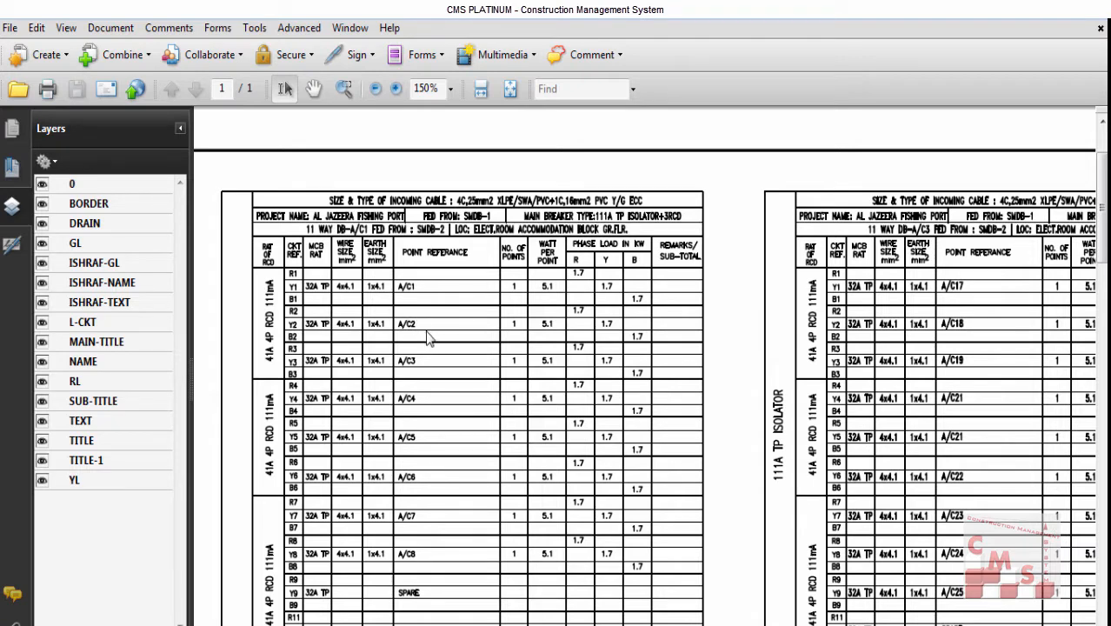
pyautogui.scroll(-3, 430, 334)
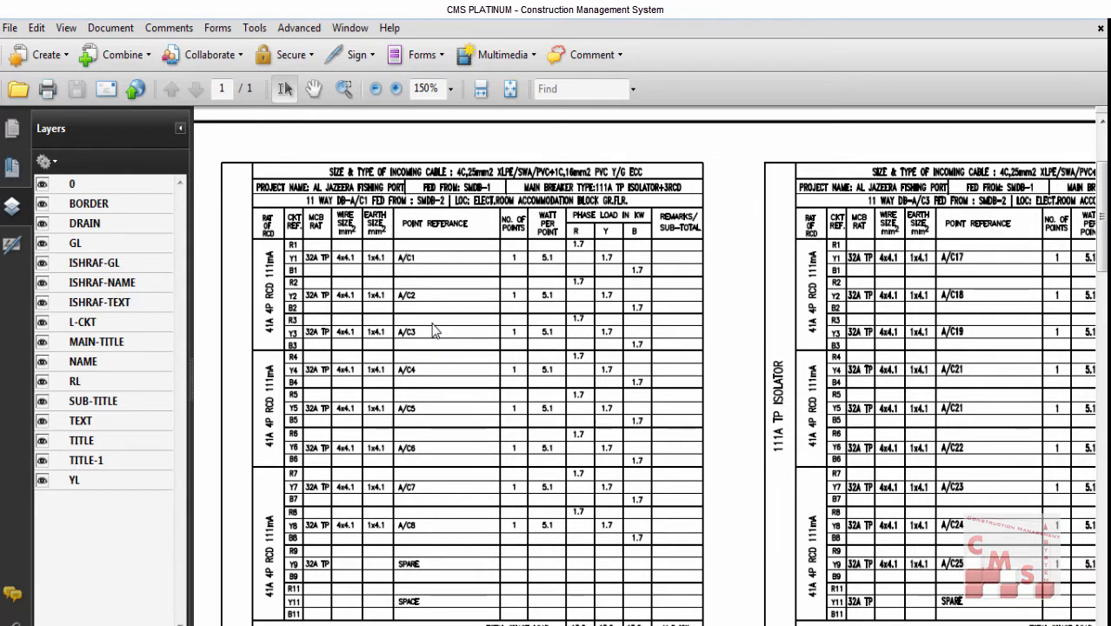
pyautogui.scroll(1, 435, 331)
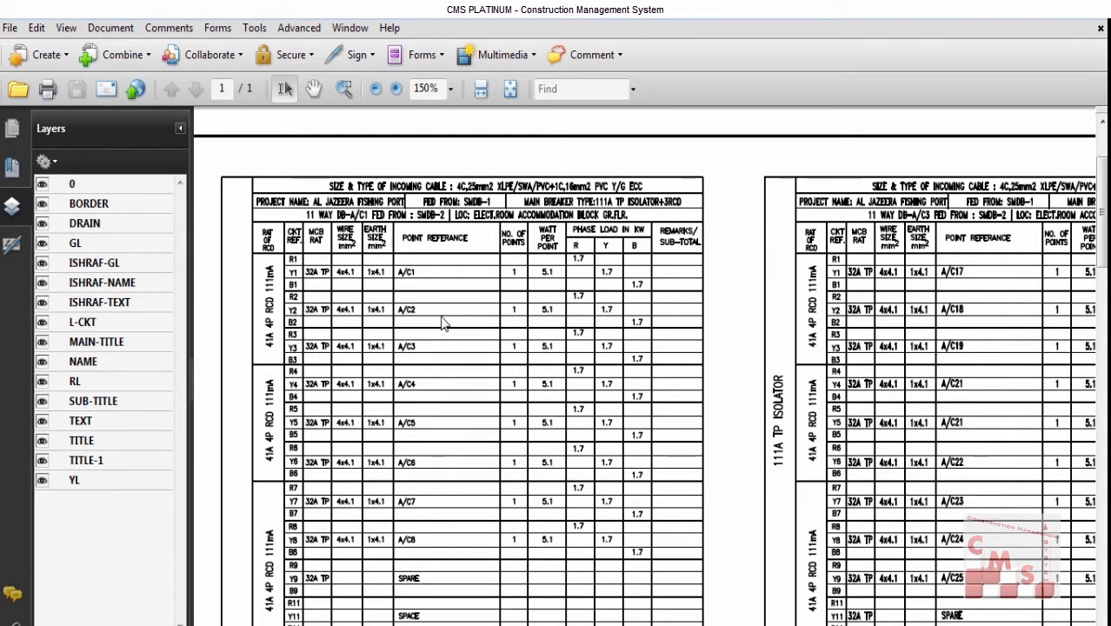
pyautogui.scroll(-5, 443, 323)
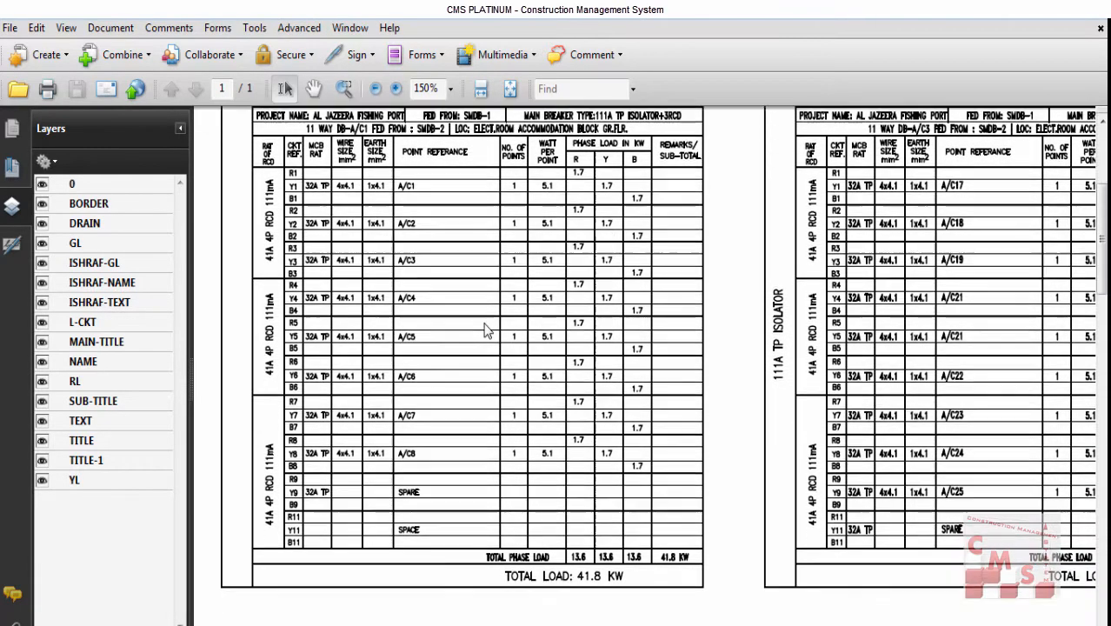
pyautogui.scroll(-12, 487, 330)
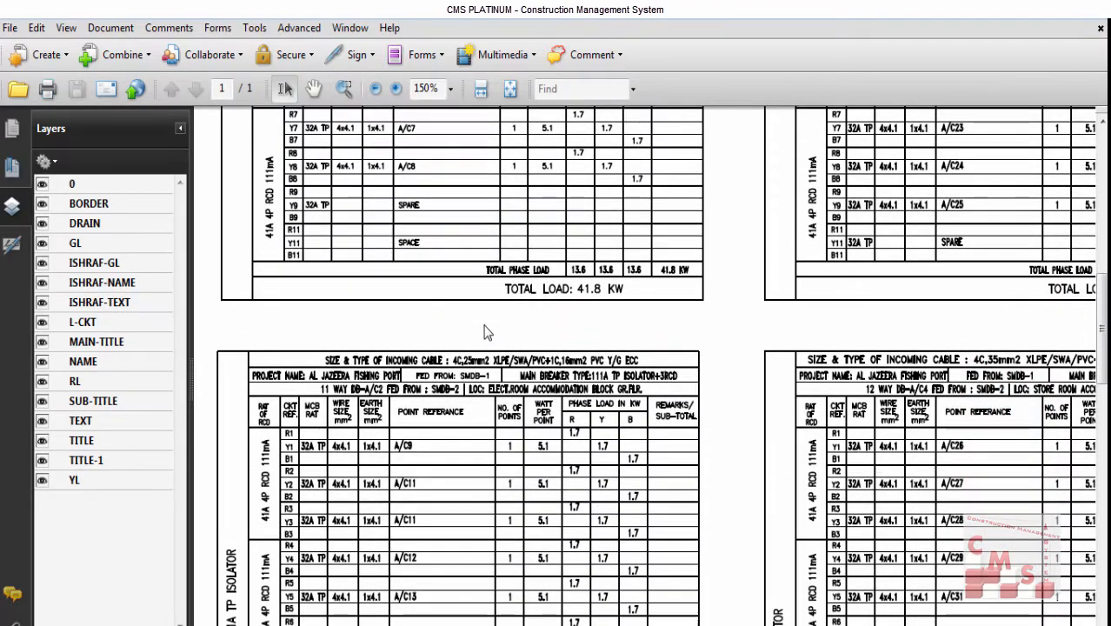
pyautogui.scroll(-7, 487, 332)
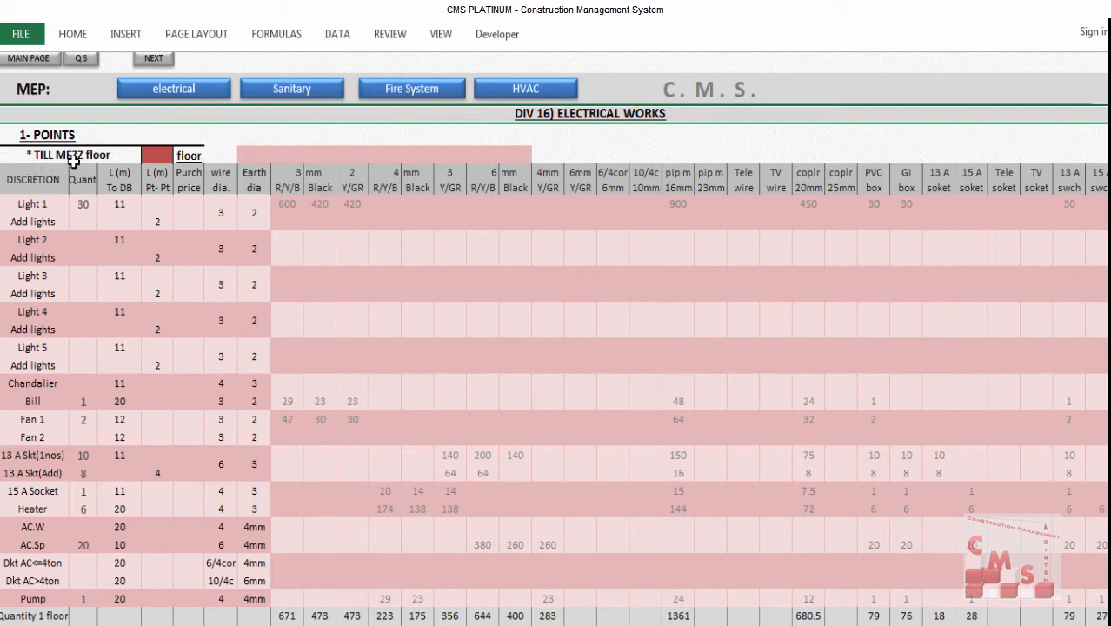
# - Review the TILL MEZZ and typical floors tables under Points, and select the description items from Light 1 down to Pump
pyautogui.scroll(-6, 144, 213)
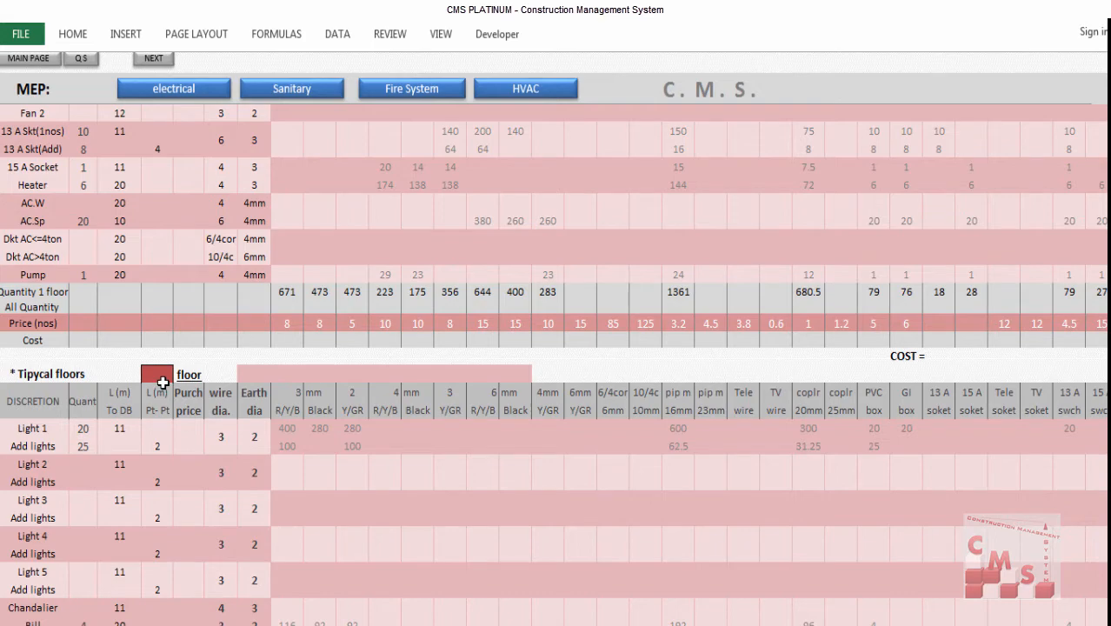
pyautogui.scroll(6, 163, 382)
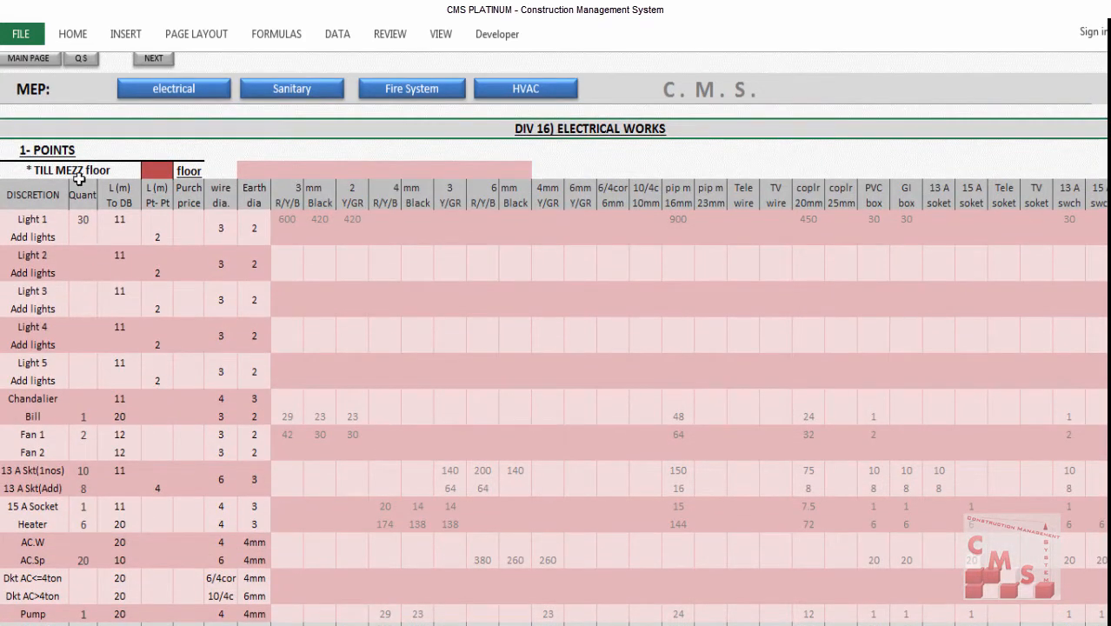
pyautogui.moveTo(47, 198); pyautogui.dragTo(38, 310)
pyautogui.click(32, 285)
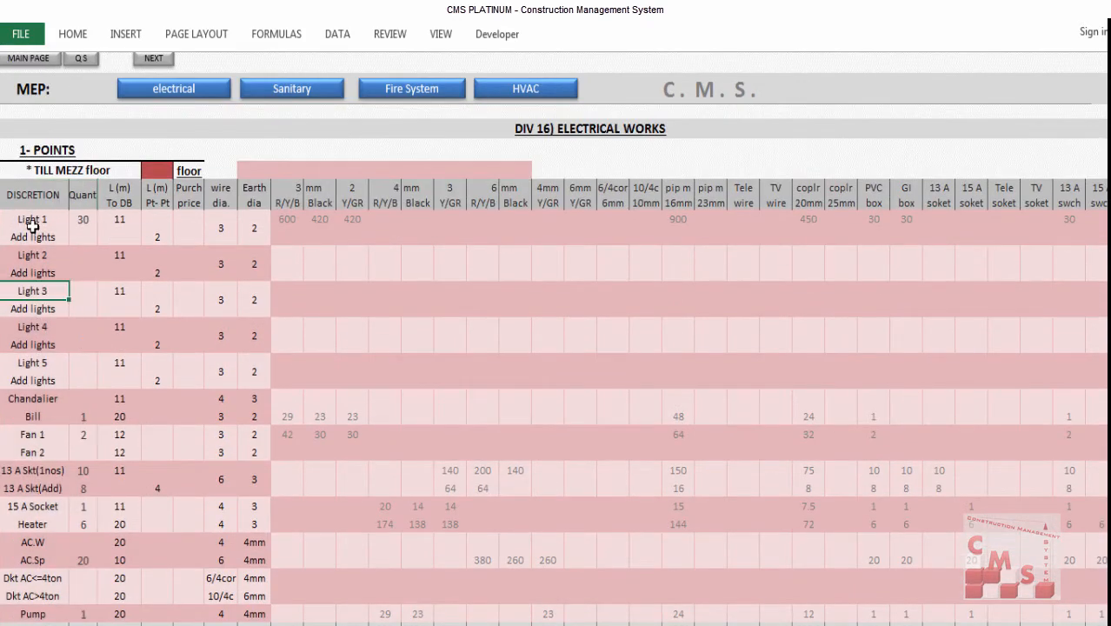
pyautogui.moveTo(32, 225); pyautogui.dragTo(13, 614)
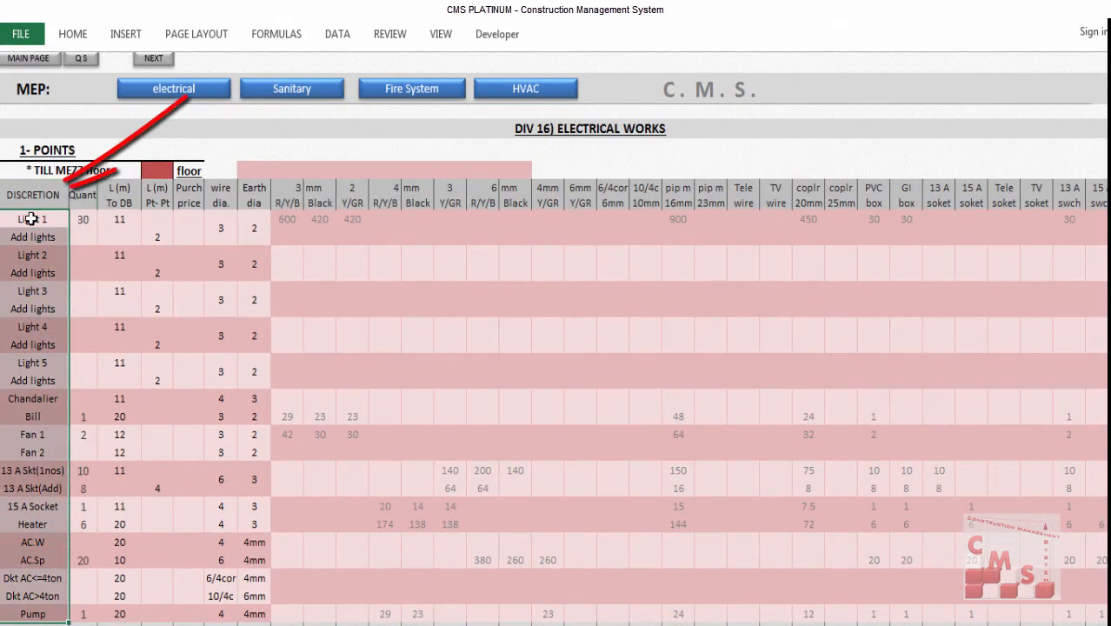
pyautogui.moveTo(31, 220); pyautogui.dragTo(9, 614)
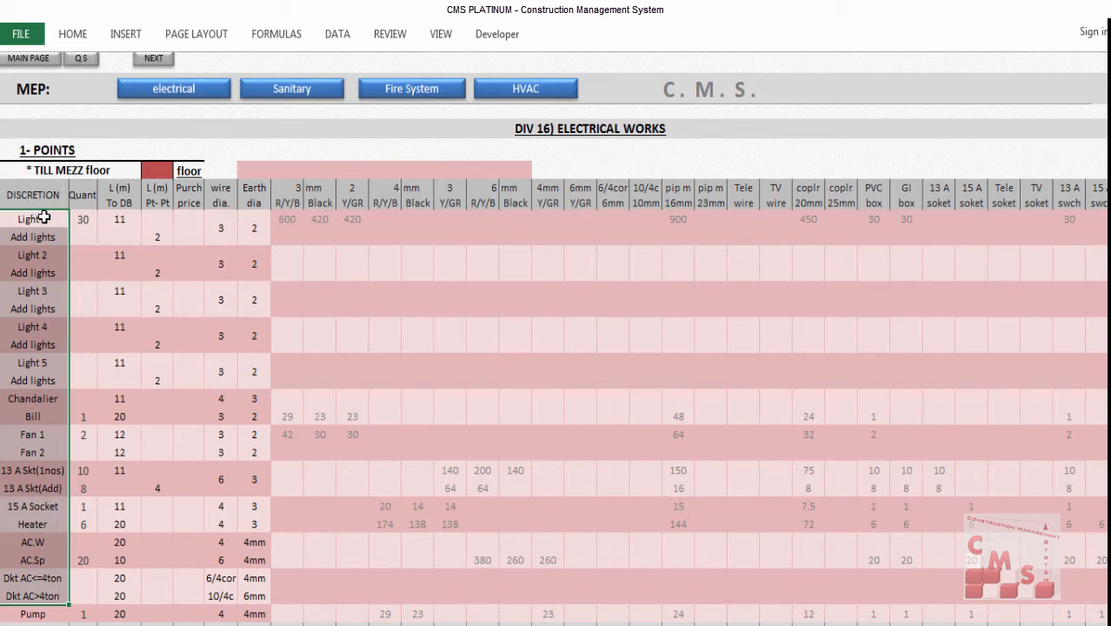
# - Go through the TILL MEZZ description items by group: Lights 1 to 5, 13 A sockets, AC units and Pump
pyautogui.moveTo(46, 219); pyautogui.dragTo(32, 372)
pyautogui.scroll(-1, 29, 411)
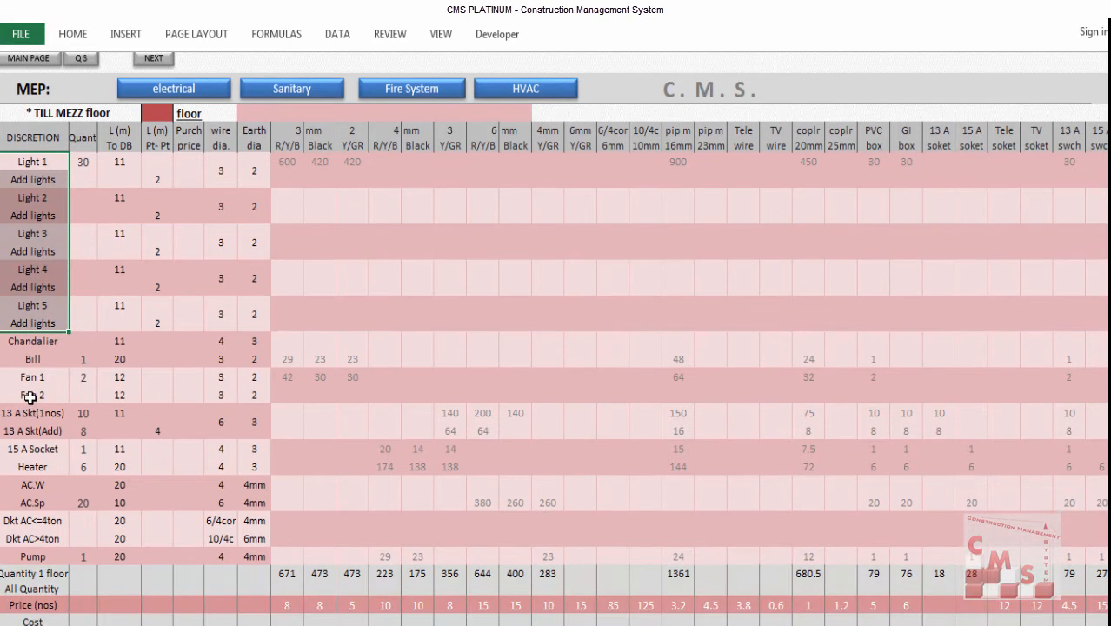
pyautogui.click(29, 413)
pyautogui.moveTo(28, 415); pyautogui.dragTo(29, 431)
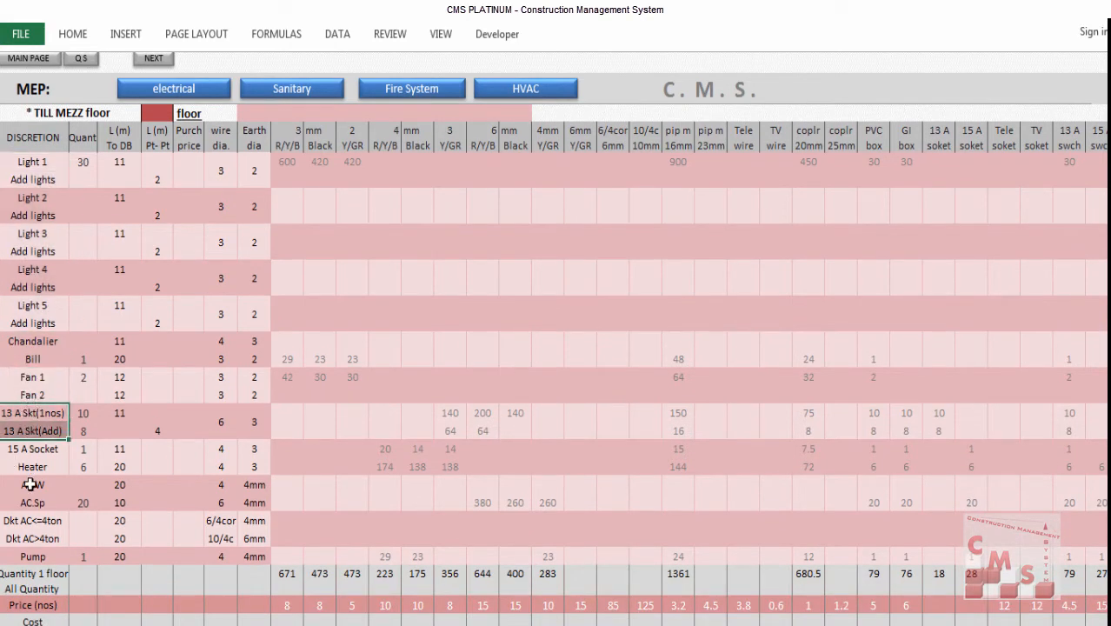
pyautogui.moveTo(30, 484); pyautogui.dragTo(30, 514)
pyautogui.scroll(-1, 30, 519)
pyautogui.click(31, 513)
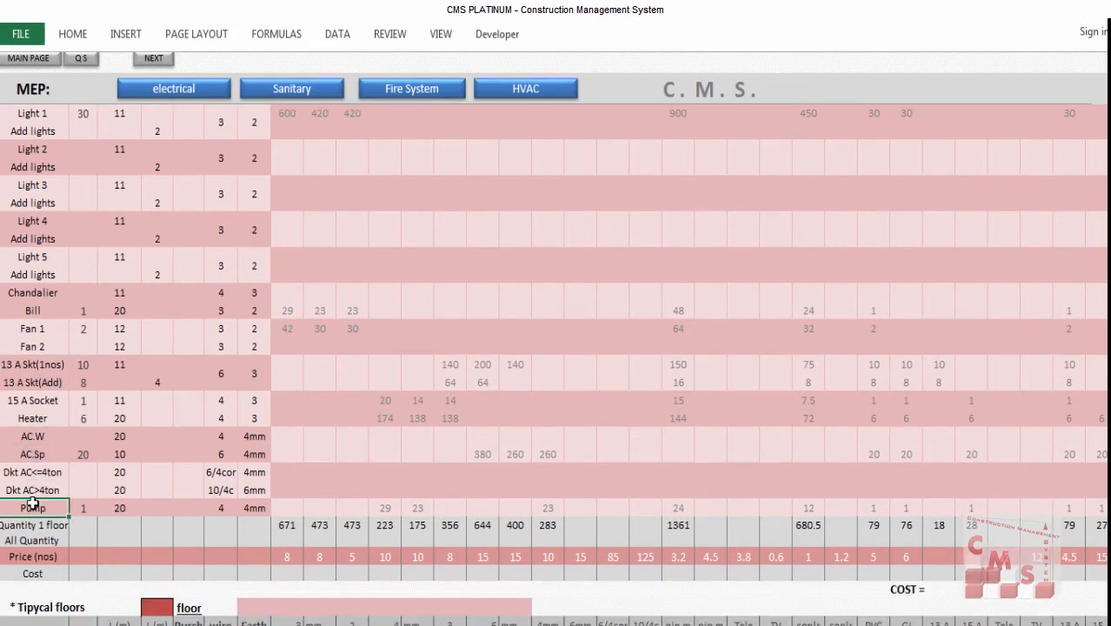
pyautogui.scroll(2, 33, 508)
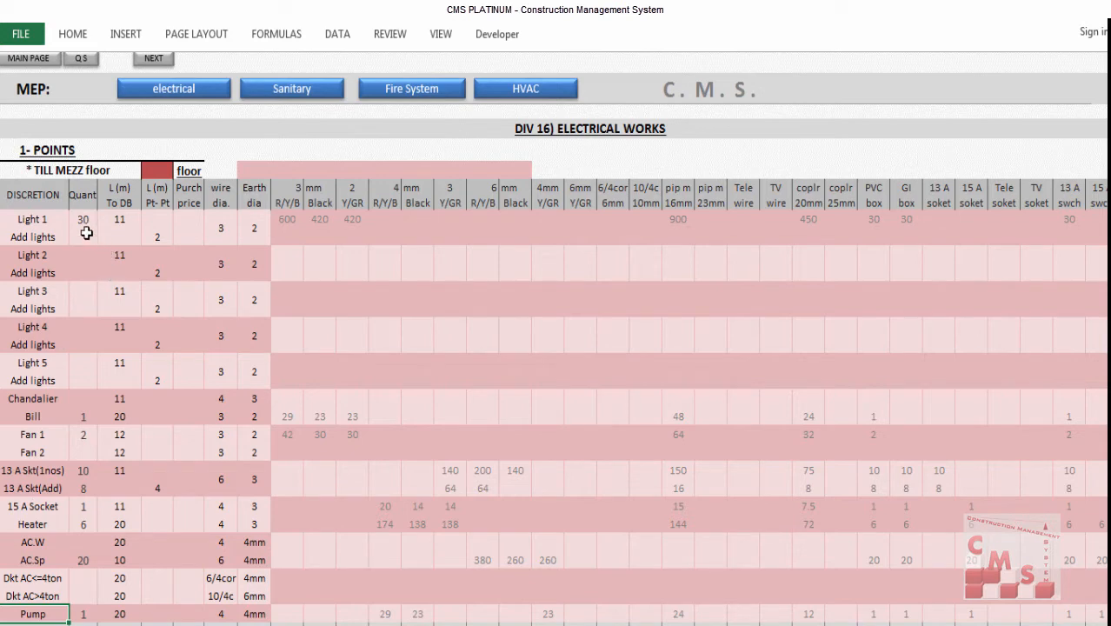
# - Review the Light 1 to 5 quantity cells against the number of points in the PDF load schedule of DB1 (LIGHTING) MOSQUE
pyautogui.moveTo(85, 230); pyautogui.dragTo(88, 383)
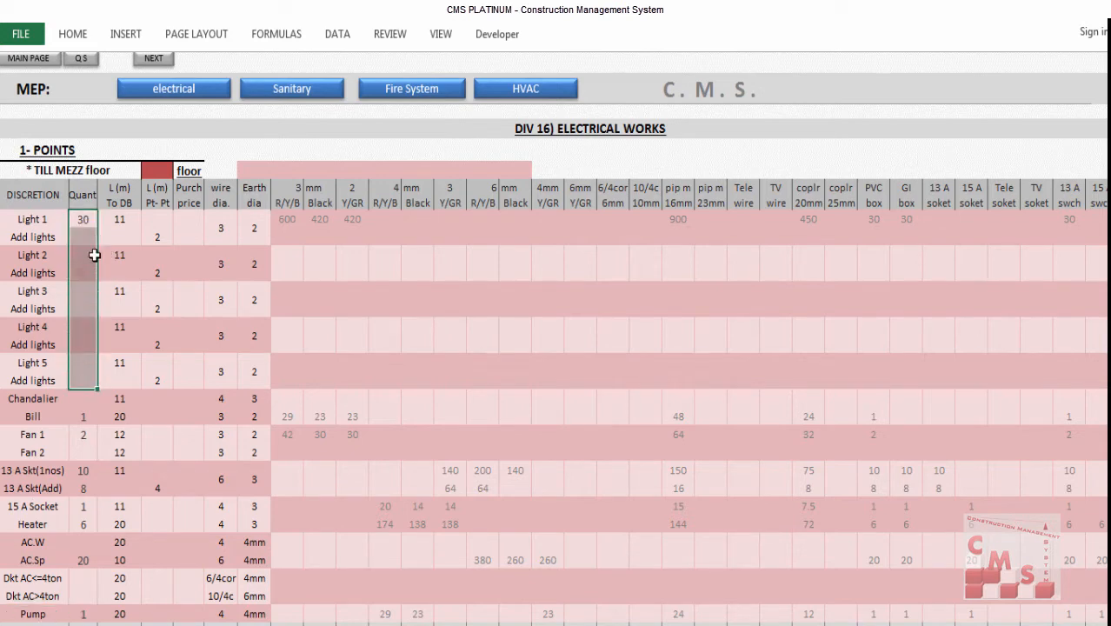
pyautogui.moveTo(85, 221); pyautogui.dragTo(87, 376)
pyautogui.click(422, 625)
pyautogui.click(365, 600)
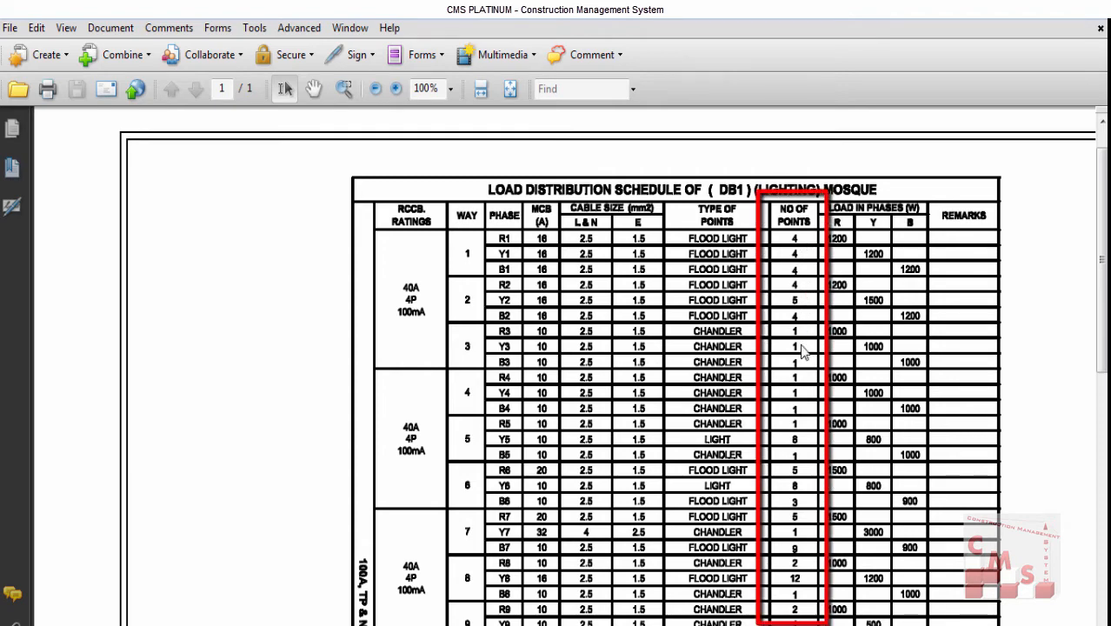
pyautogui.scroll(-12, 798, 522)
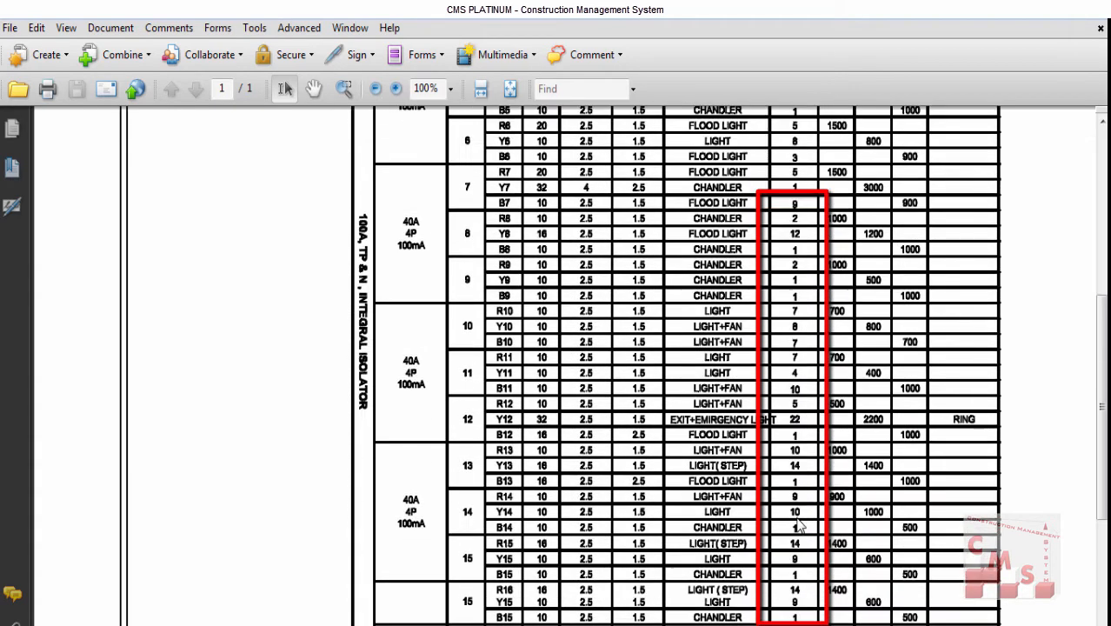
pyautogui.scroll(15, 798, 495)
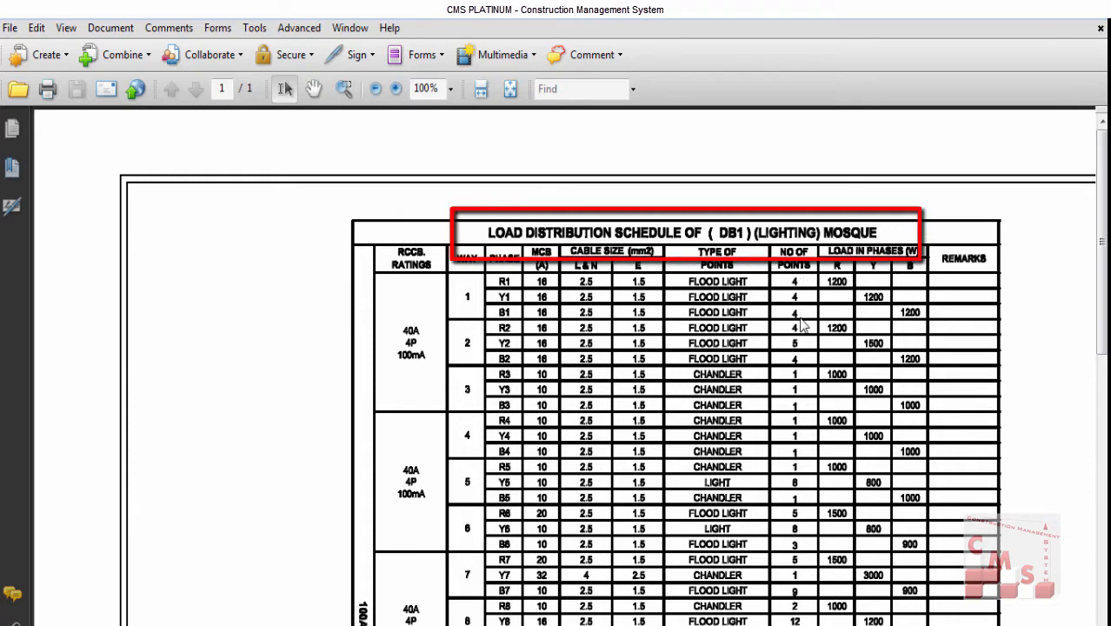
# - Switch to the M.E.P drawing and examine the light points in the apartment rooms and their distribution boards on the lighting layout
pyautogui.moveTo(322, 625)
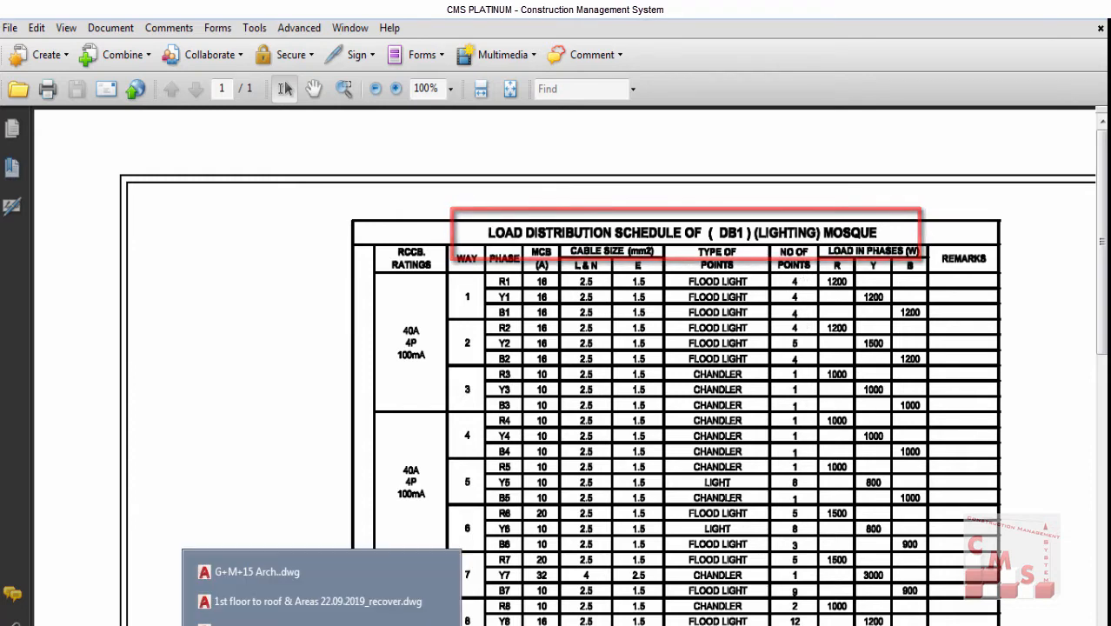
pyautogui.click(311, 601)
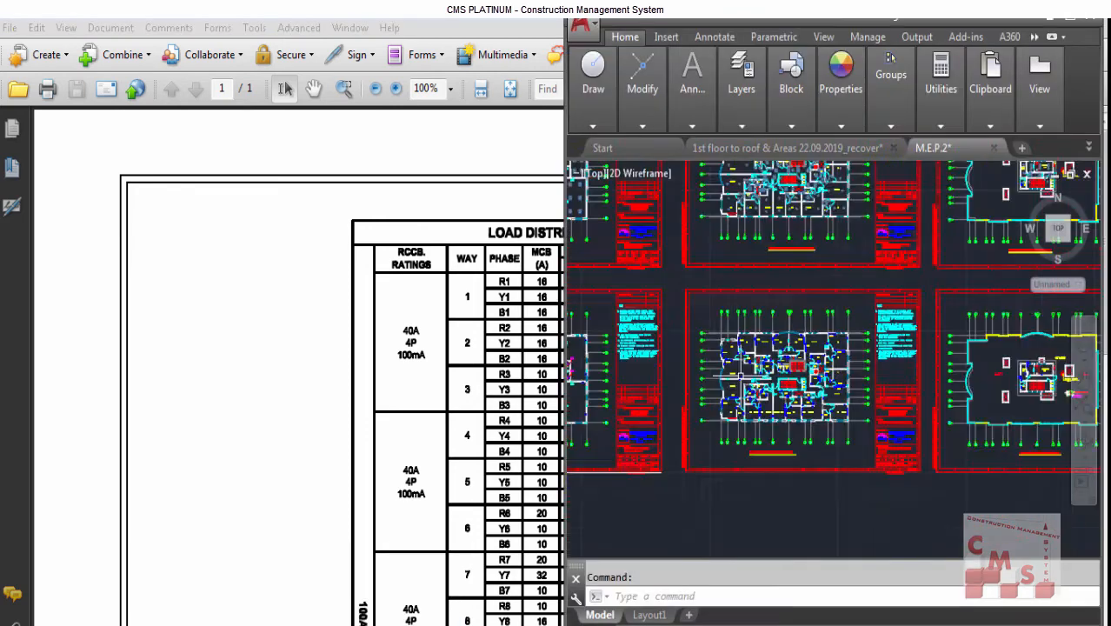
pyautogui.scroll(5, 737, 216)
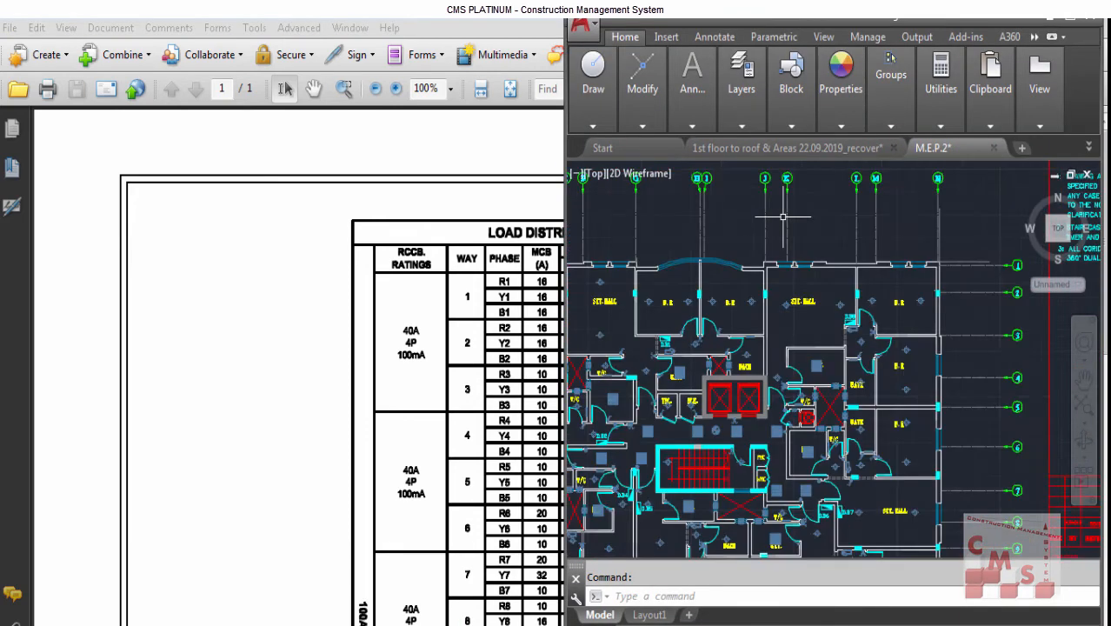
pyautogui.scroll(1, 943, 291)
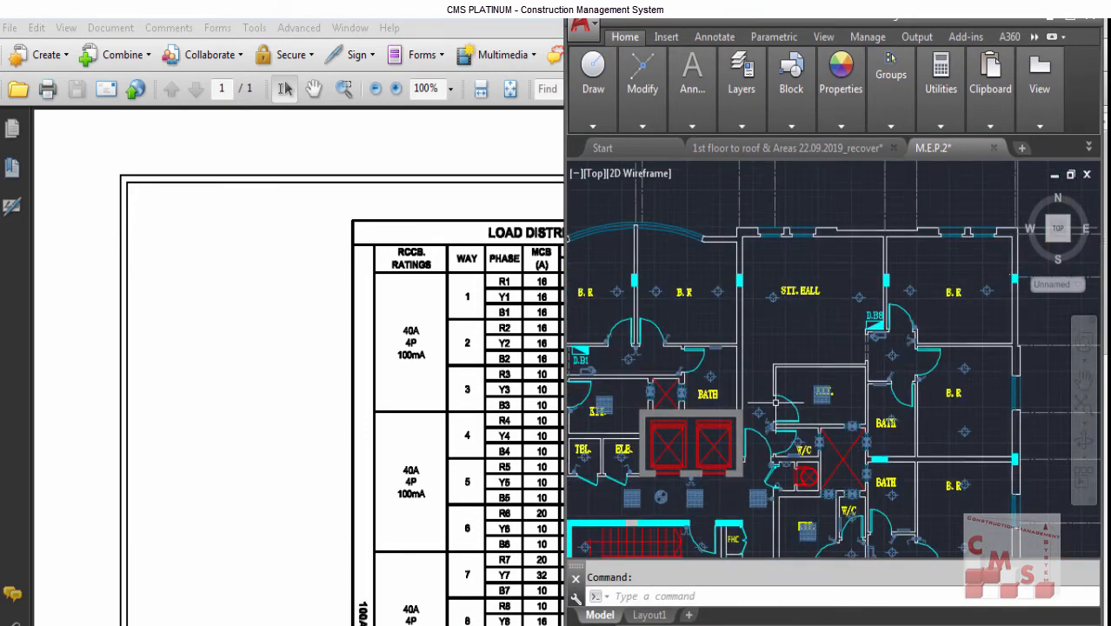
pyautogui.scroll(-3, 860, 356)
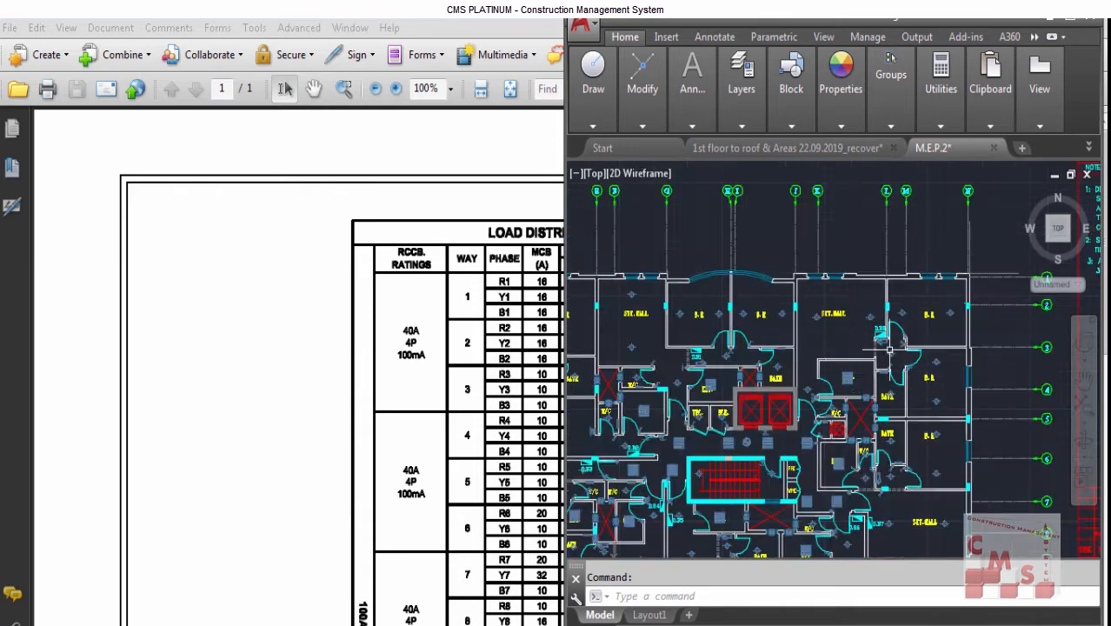
pyautogui.scroll(3, 678, 343)
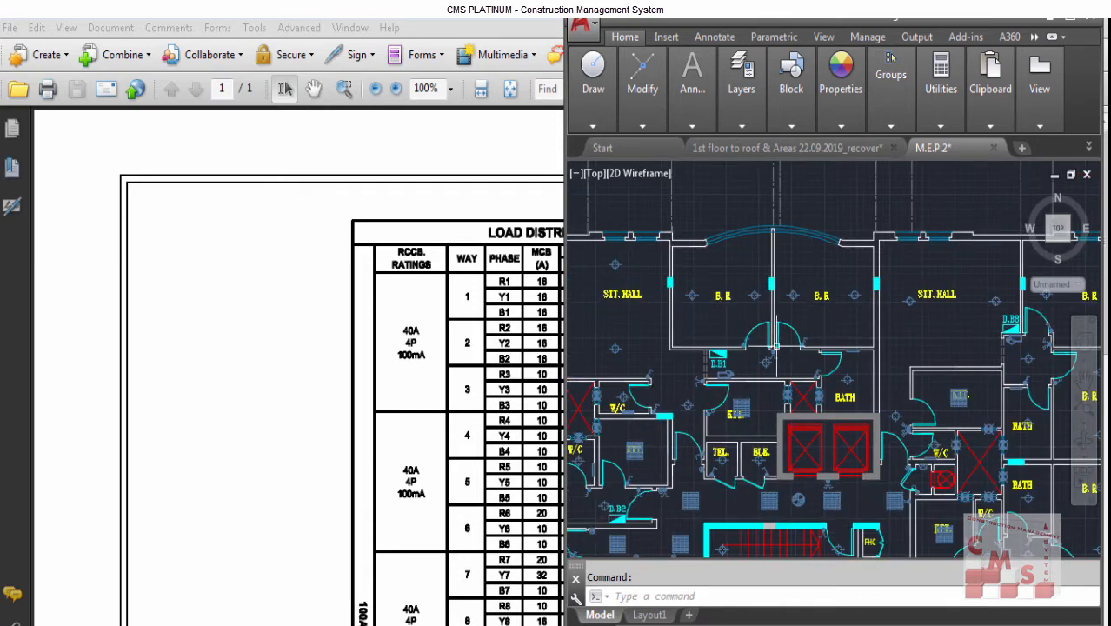
pyautogui.scroll(-2, 835, 358)
pyautogui.scroll(3, 637, 338)
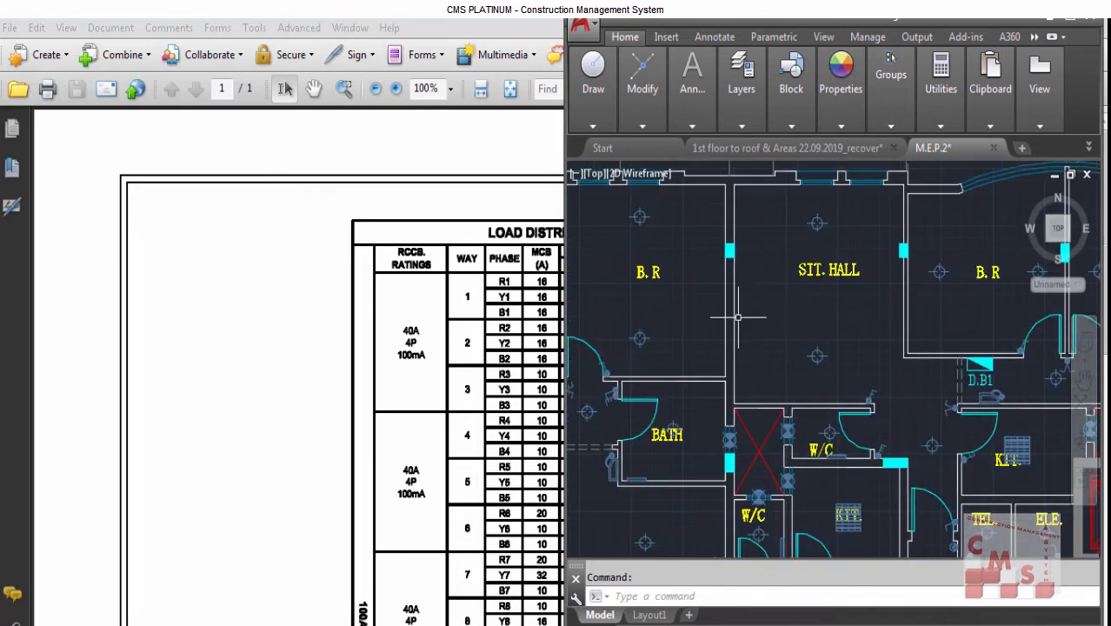
pyautogui.scroll(-1, 807, 314)
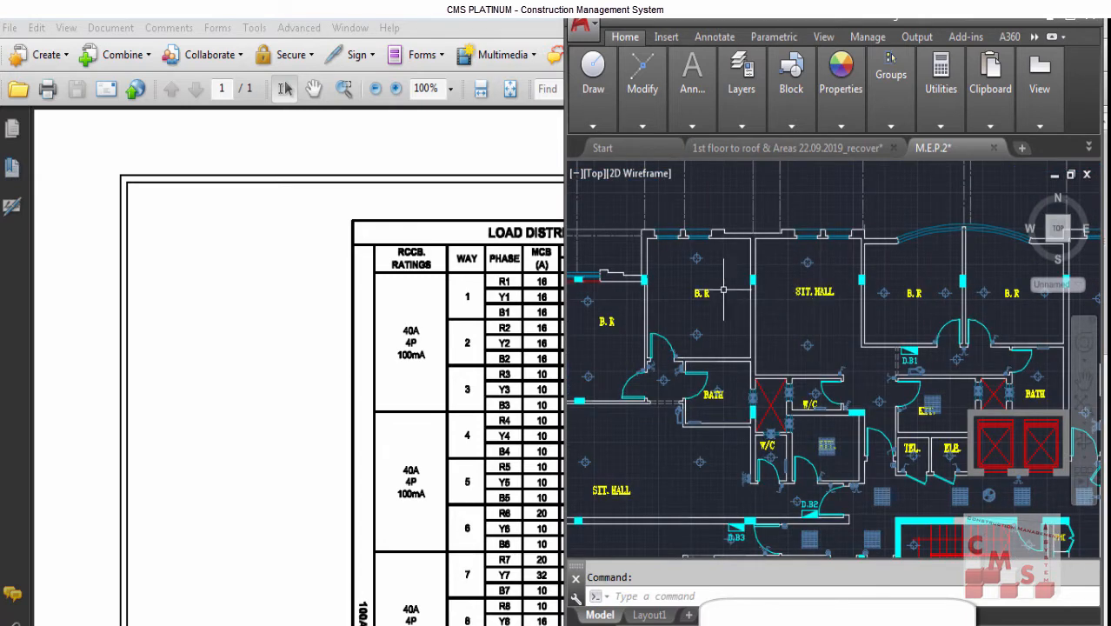
# - Return to the CMS Platinum sheet and review the quantity and L (m) To DB cells for Light 1 to Light 5
pyautogui.hotkey('alt', 'Tab')
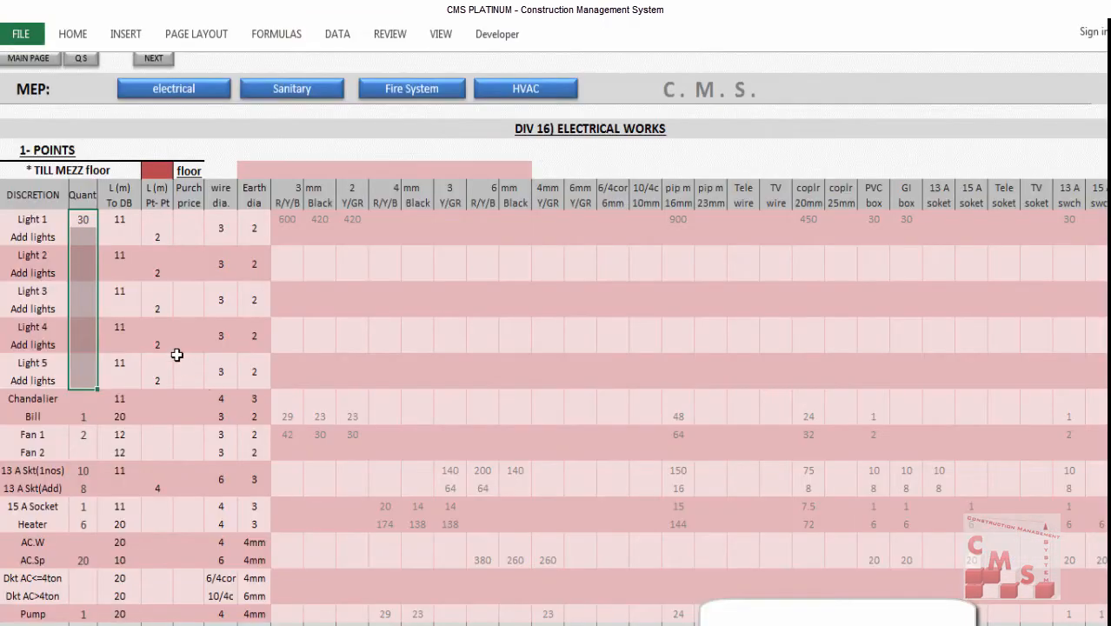
pyautogui.click(33, 240)
pyautogui.moveTo(86, 220); pyautogui.dragTo(84, 381)
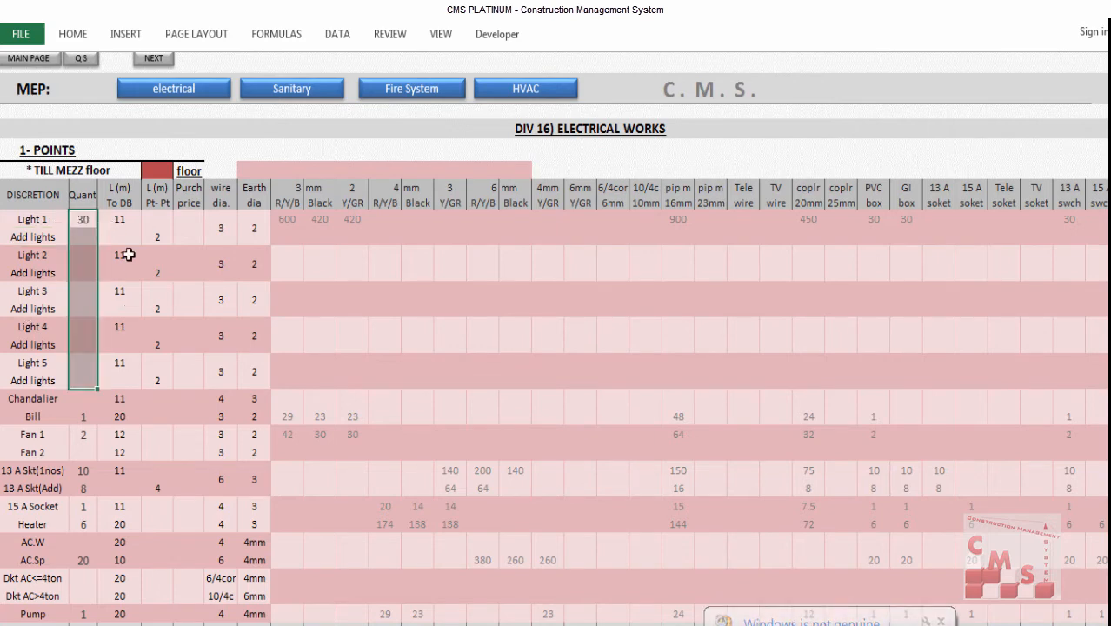
pyautogui.moveTo(125, 219); pyautogui.dragTo(116, 372)
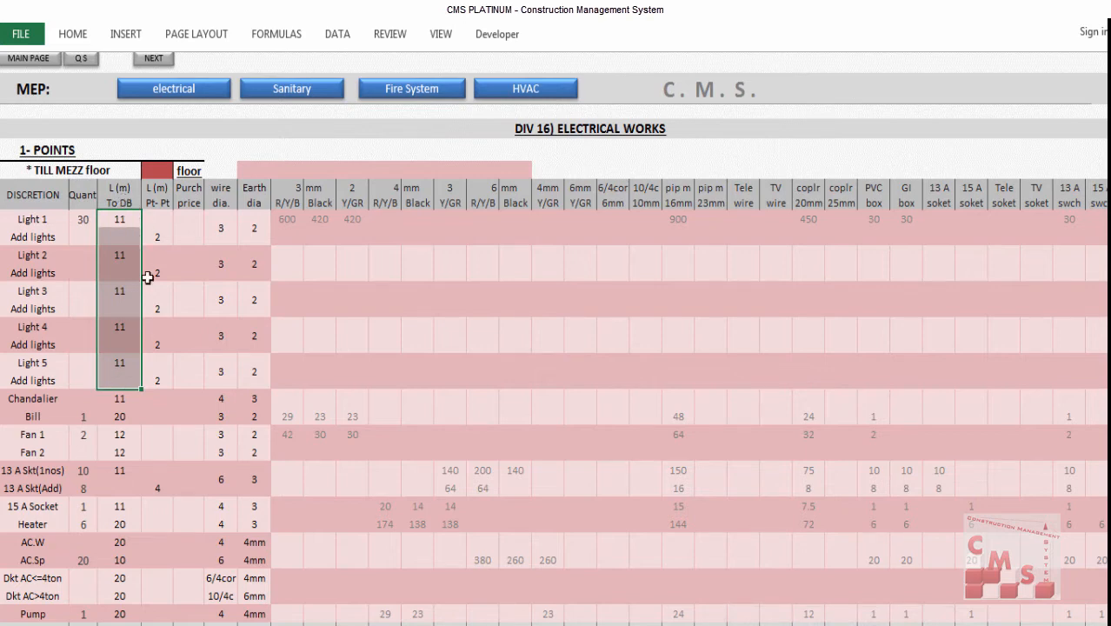
pyautogui.moveTo(124, 223); pyautogui.dragTo(113, 383)
pyautogui.moveTo(111, 229); pyautogui.dragTo(113, 384)
pyautogui.moveTo(123, 235); pyautogui.dragTo(105, 365)
pyautogui.moveTo(126, 225); pyautogui.dragTo(121, 354)
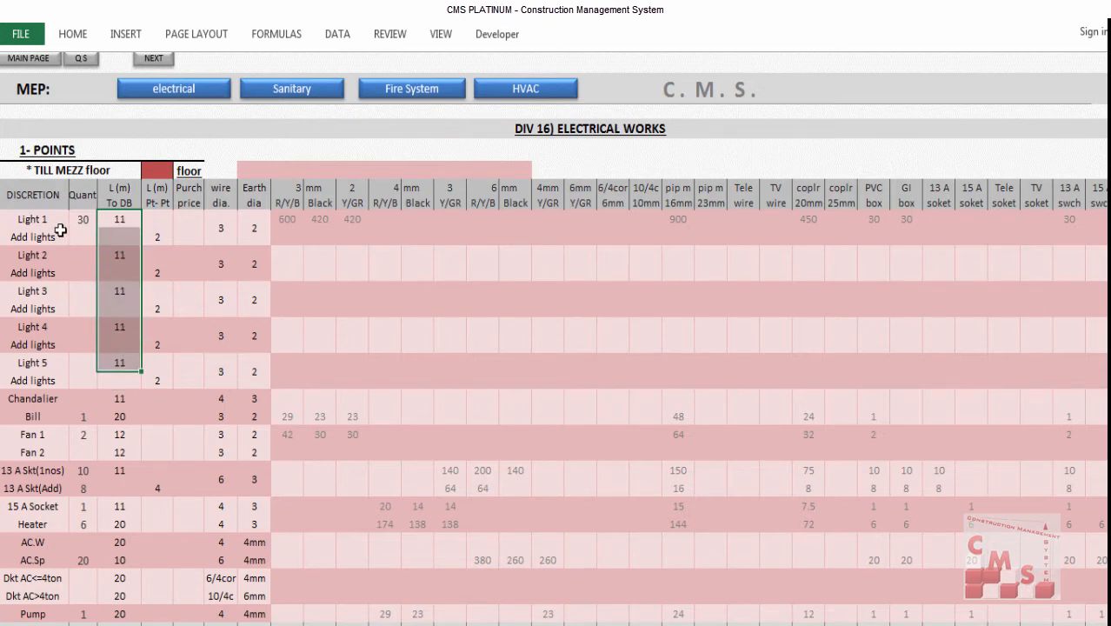
pyautogui.click(116, 234)
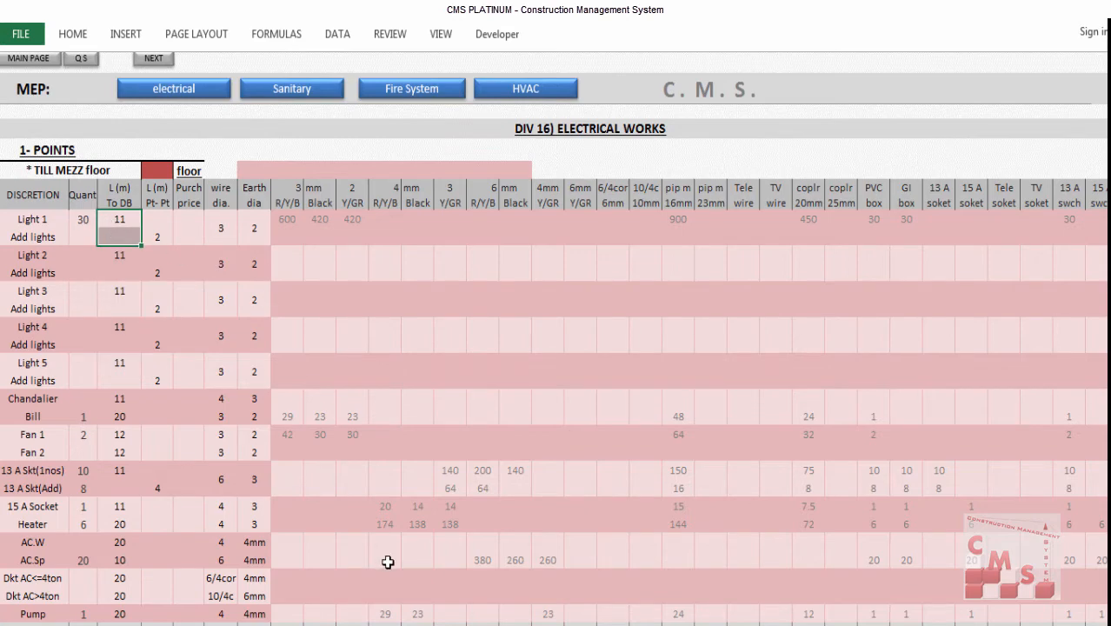
# - Switch to the M.E.P drawing and examine the run from the OFFICE-01 lights to their distribution board on the 1st and 2nd floor lighting layout
pyautogui.click(322, 625)
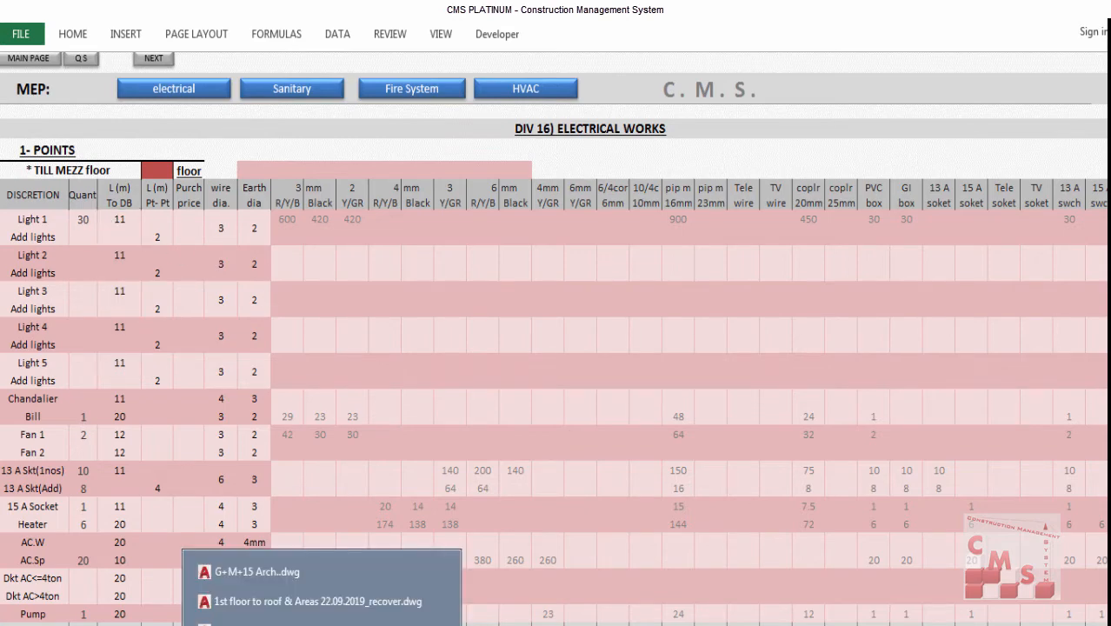
pyautogui.click(322, 621)
pyautogui.scroll(-8, 816, 407)
pyautogui.moveTo(642, 361); pyautogui.dragTo(765, 323)
pyautogui.scroll(2, 705, 304)
pyautogui.scroll(5, 782, 278)
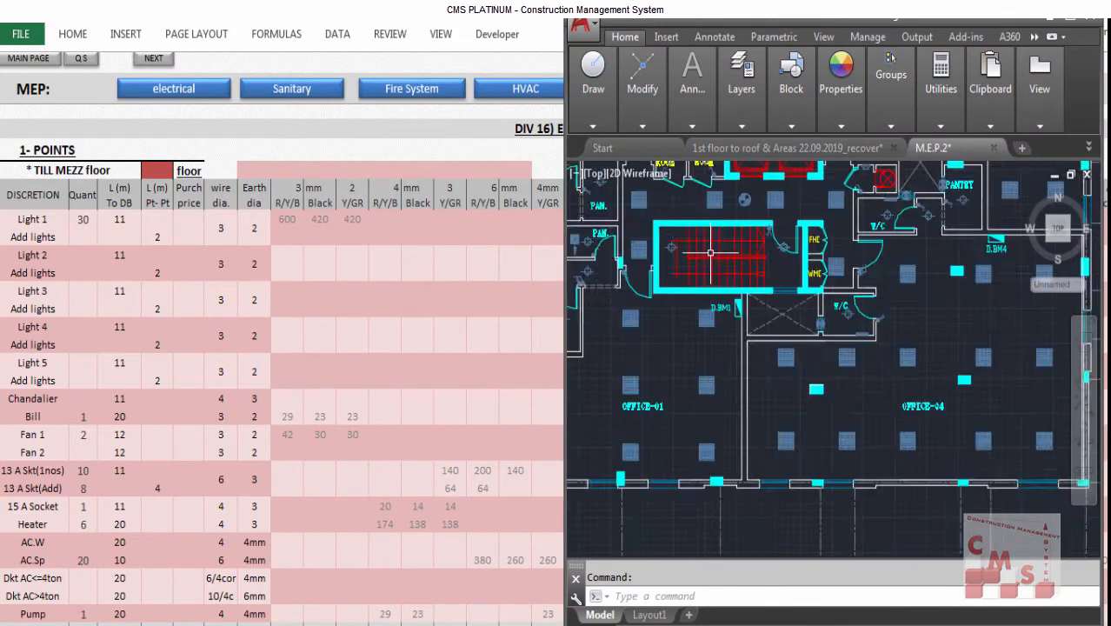
pyautogui.scroll(-3, 862, 291)
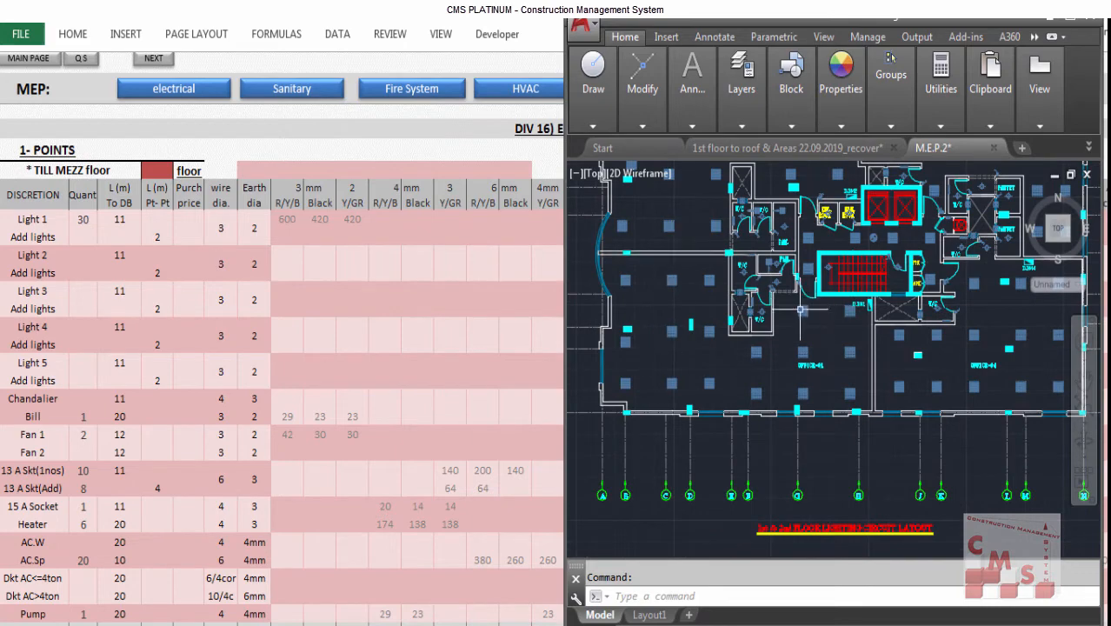
pyautogui.scroll(2, 714, 304)
pyautogui.scroll(1, 722, 300)
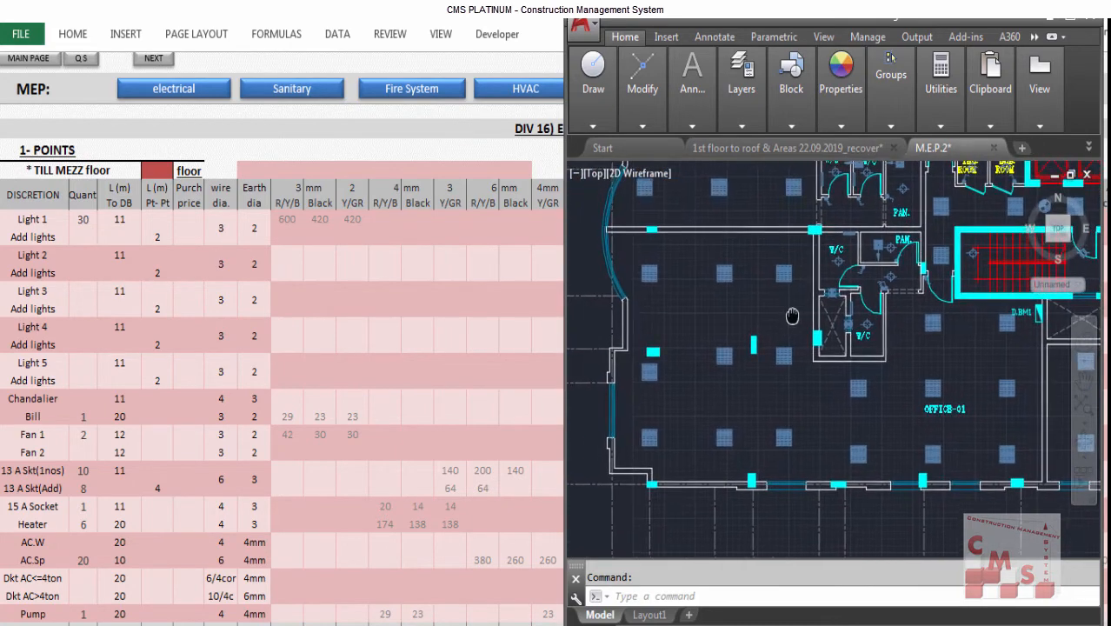
pyautogui.scroll(-1, 956, 346)
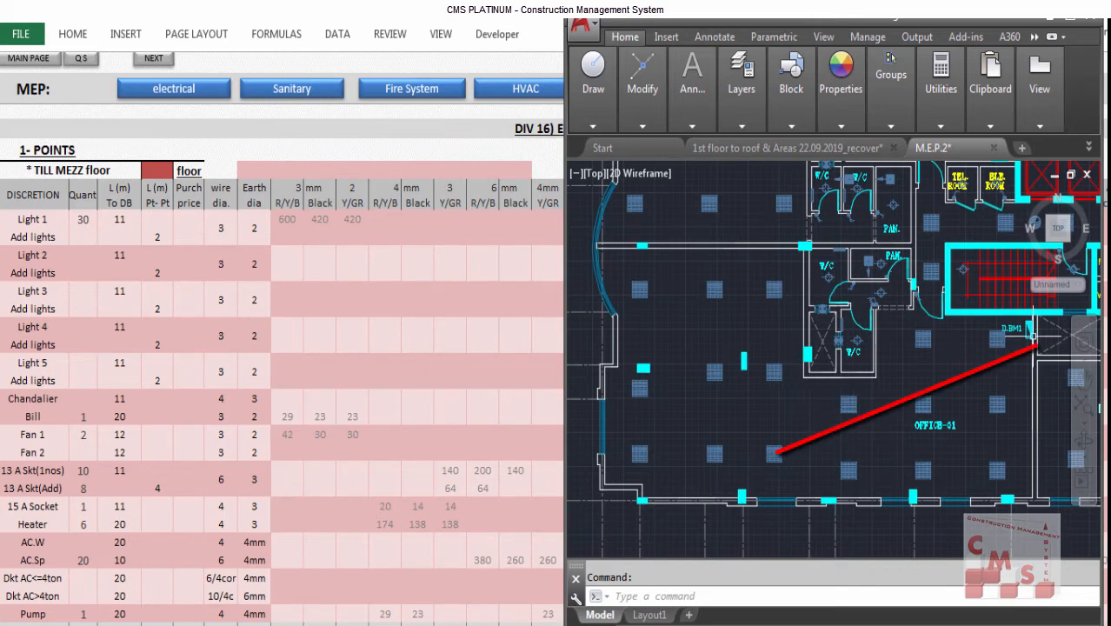
pyautogui.scroll(-4, 685, 492)
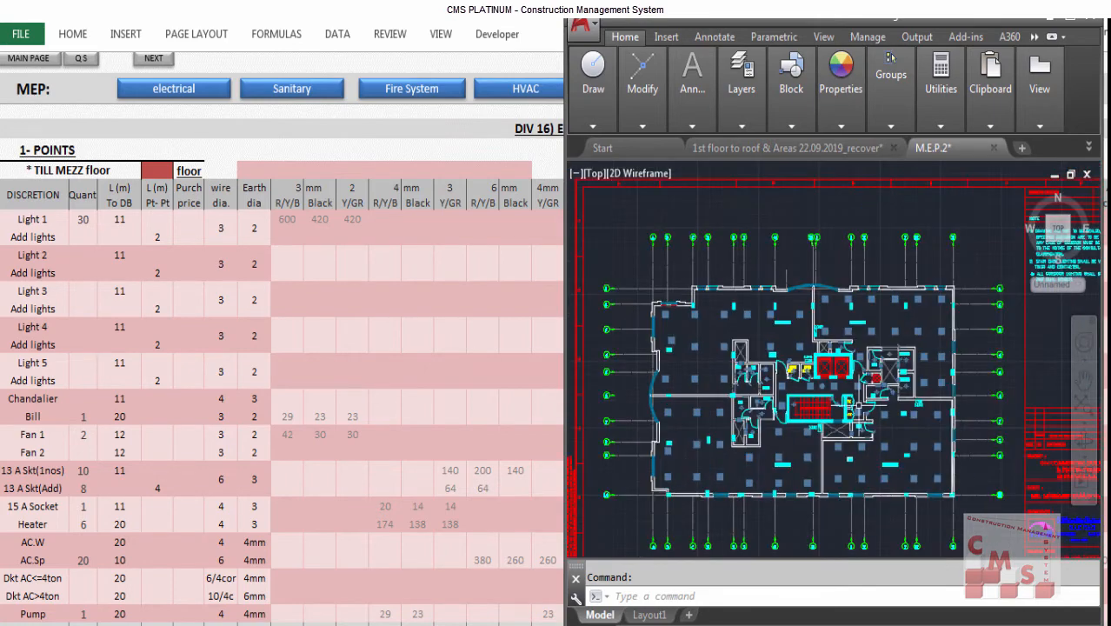
pyautogui.scroll(2, 858, 404)
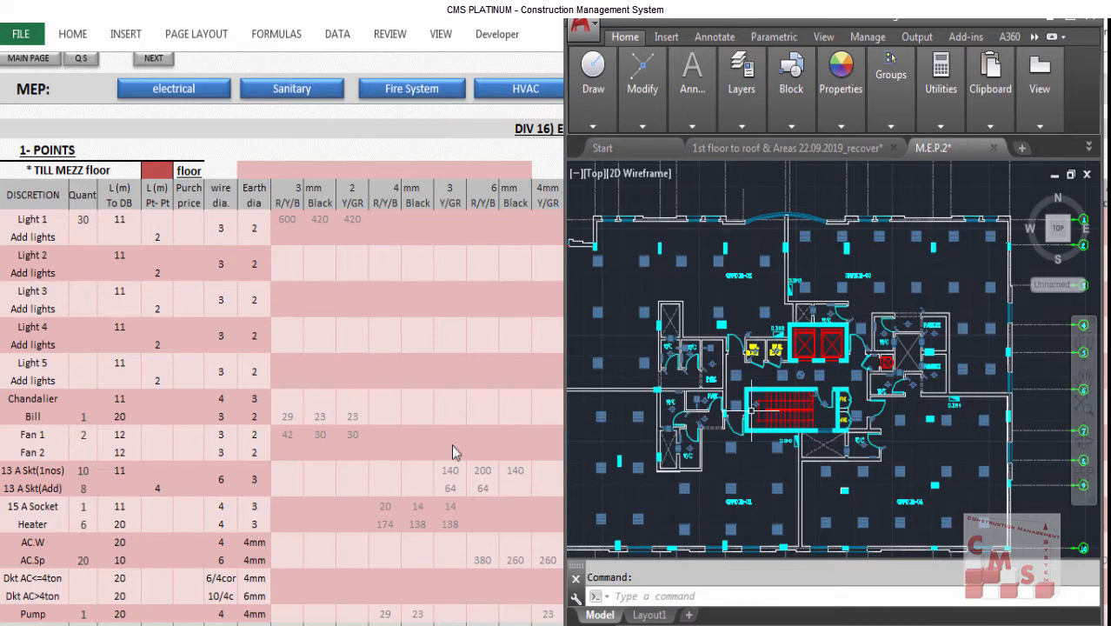
# - In the CMS Platinum sheet, set the TILL MEZZ floor count to 1 and the Light 1 quantity to 30
pyautogui.click(159, 172)
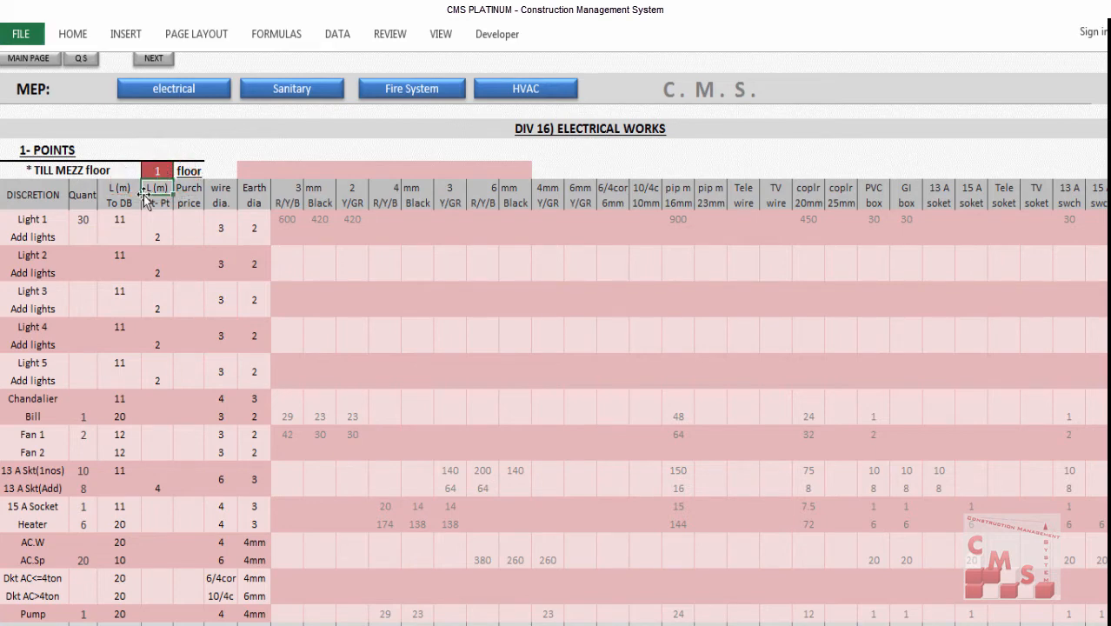
pyautogui.click(90, 219)
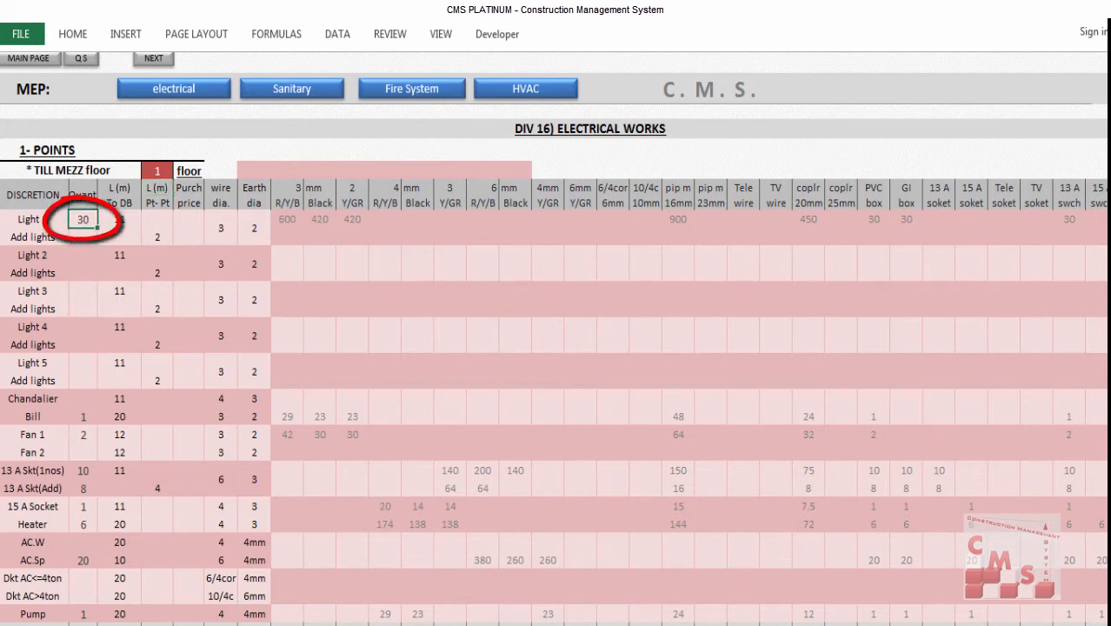
pyautogui.moveTo(322, 625)
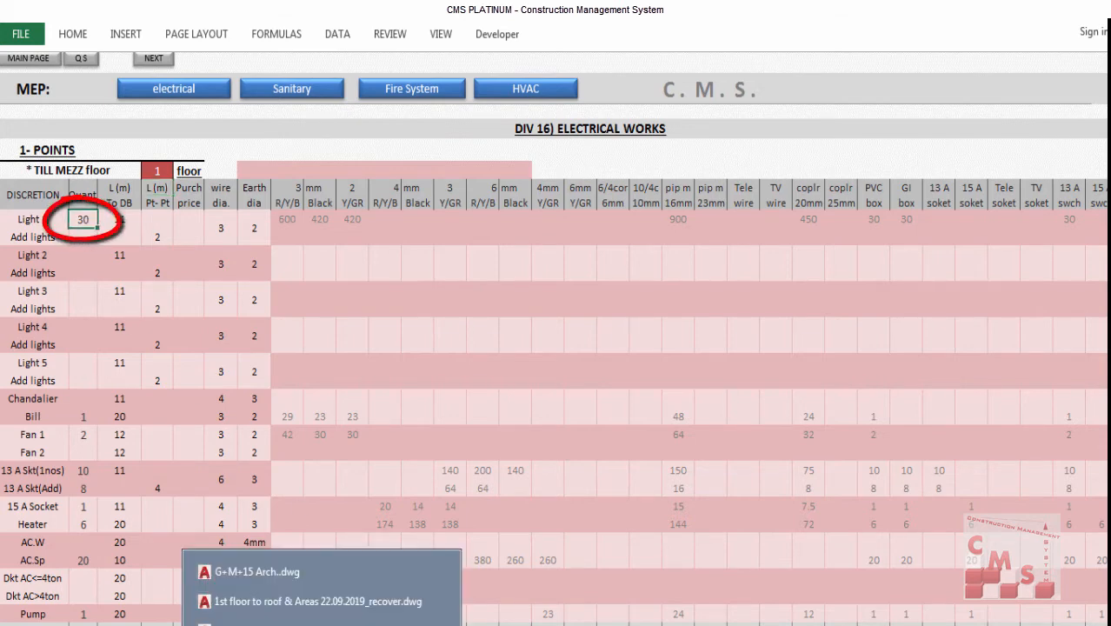
pyautogui.click(74, 237)
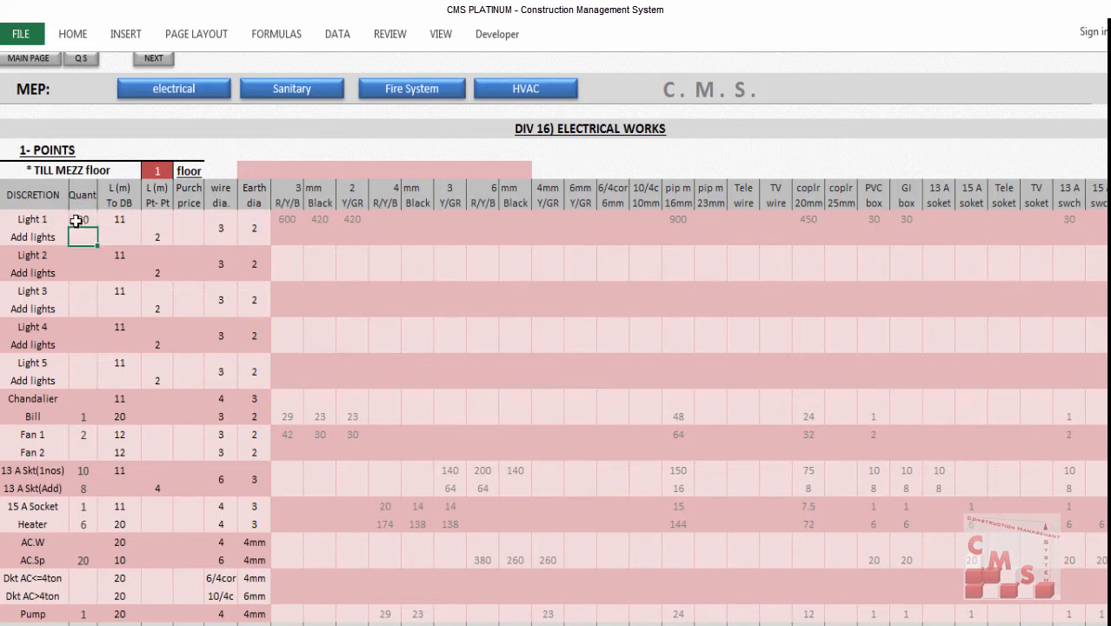
pyautogui.click(83, 219)
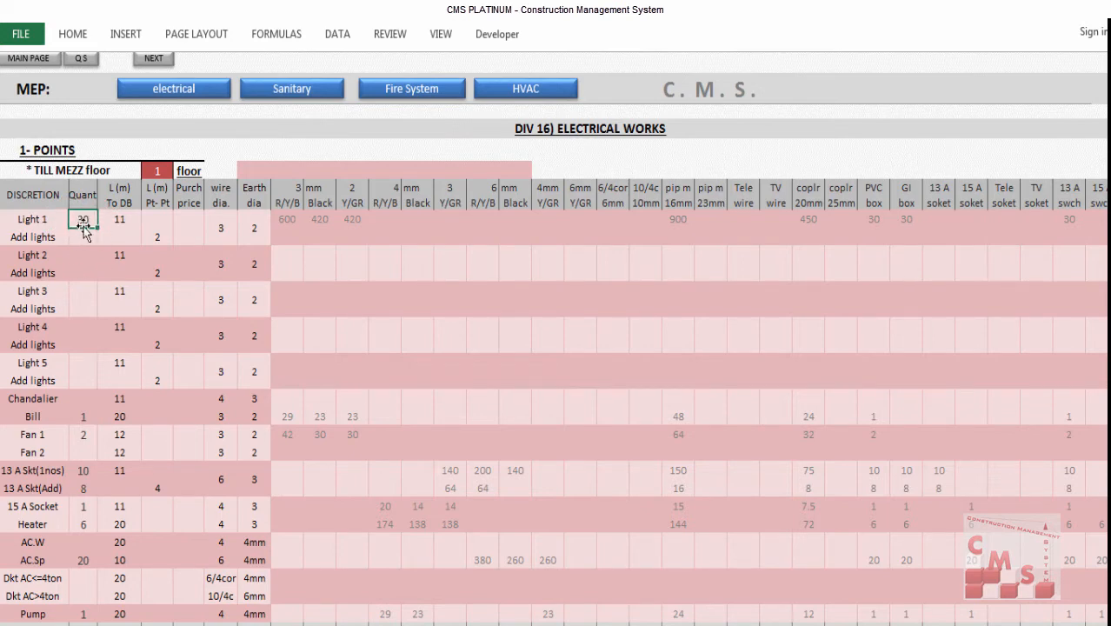
pyautogui.write('30')
pyautogui.press('Return')
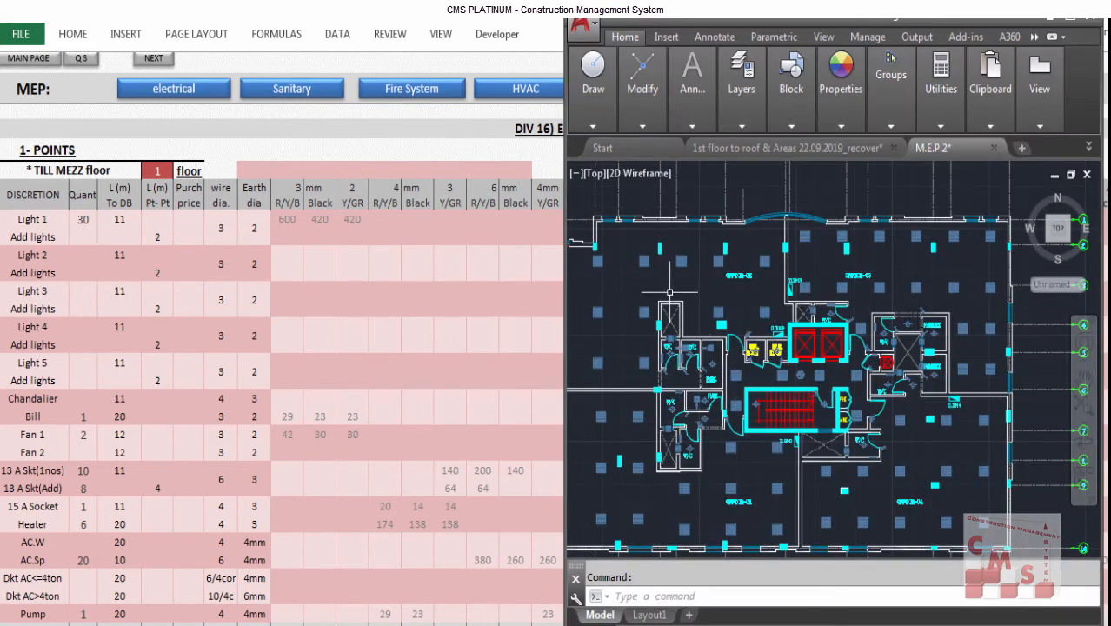
# - Check the office lights on the M.E.P drawing, and review the sheet's Light 1 to 5 quantity cells and TILL MEZZ floor count
pyautogui.moveTo(625, 311); pyautogui.dragTo(719, 306)
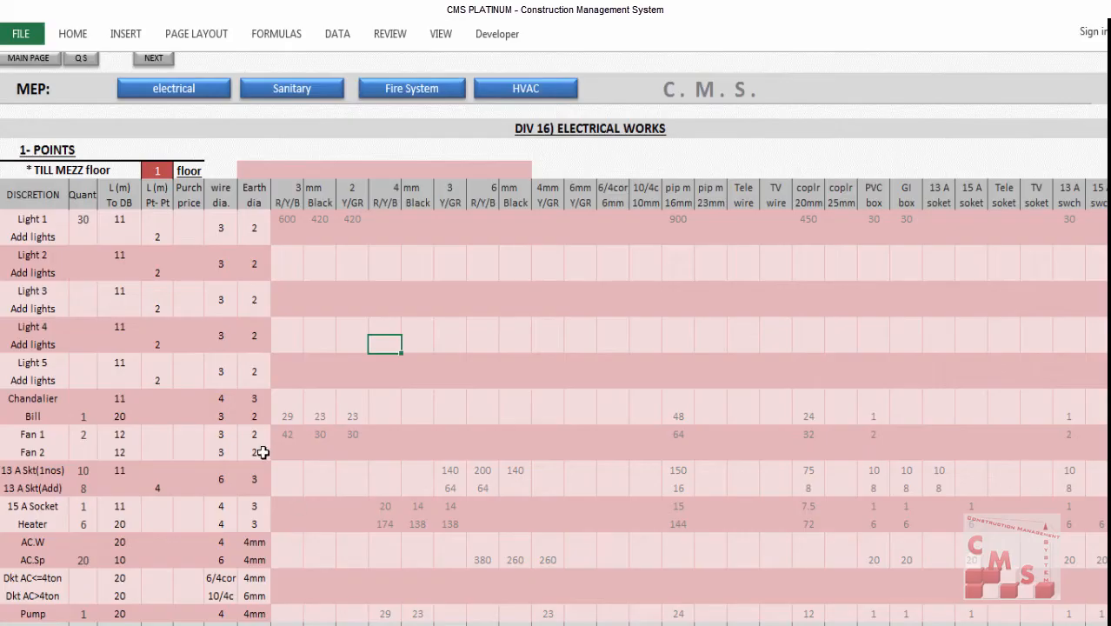
pyautogui.click(36, 224)
pyautogui.click(40, 243)
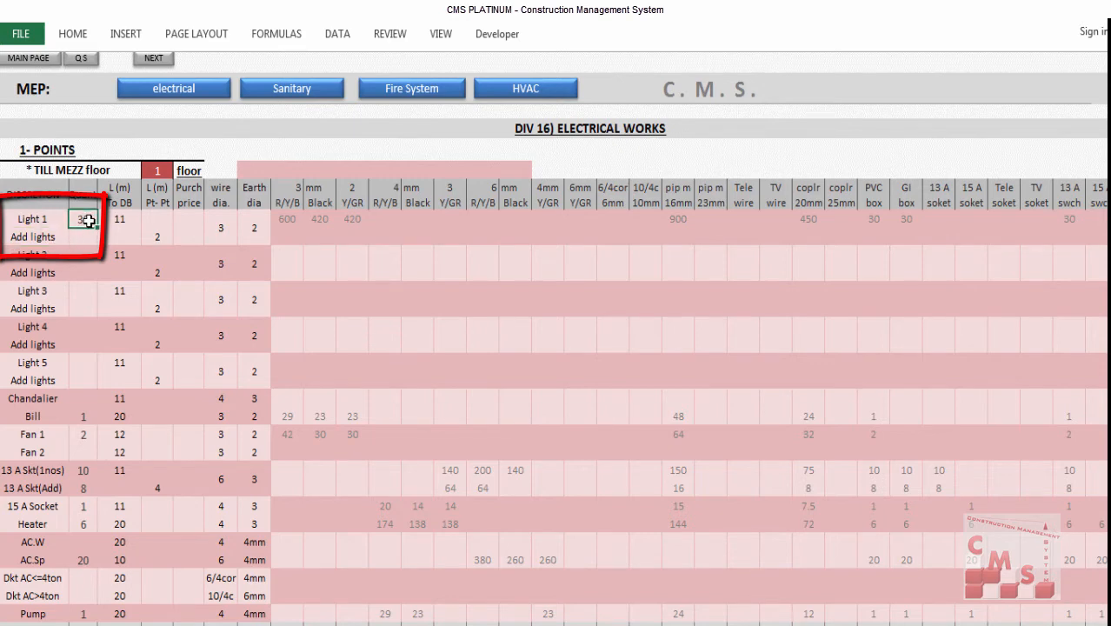
pyautogui.click(84, 237)
pyautogui.moveTo(80, 219); pyautogui.dragTo(74, 380)
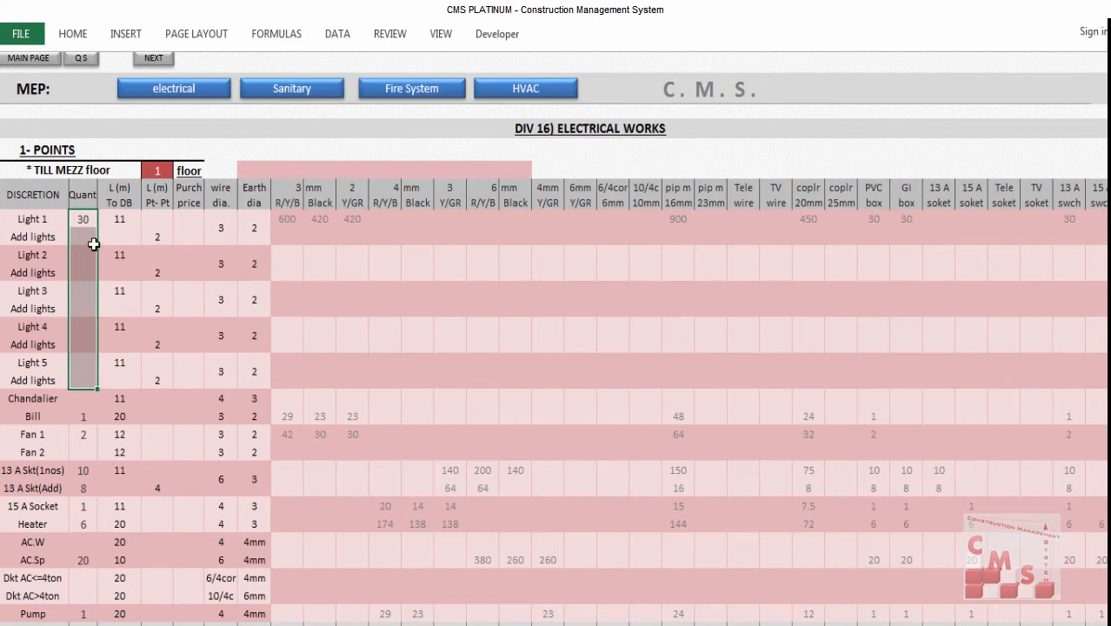
pyautogui.click(165, 173)
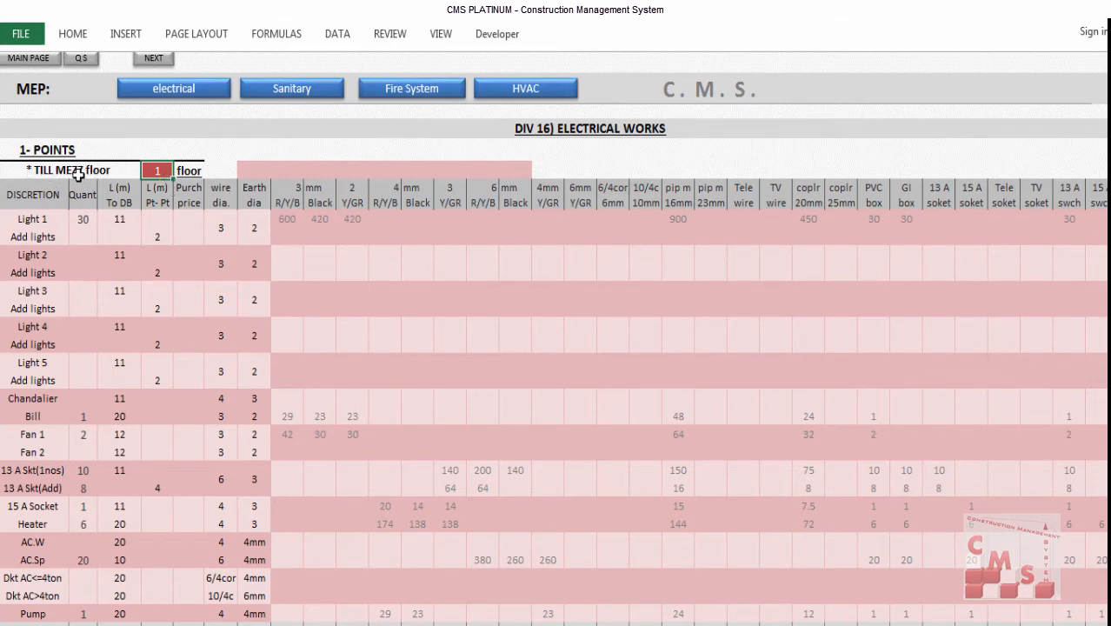
# - Set the Bill quantity to 1 in the TILL MEZZ table and select the Fan 2 quantity cell
pyautogui.click(87, 419)
pyautogui.write('1')
pyautogui.click(85, 448)
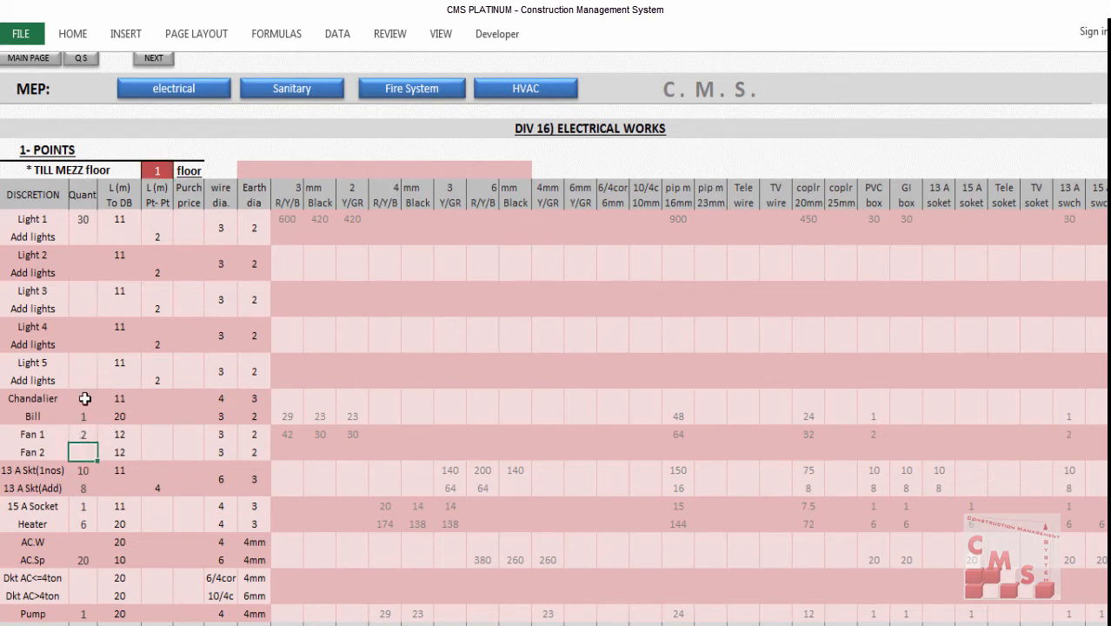
# - Review the Chandalier quantity cell and the To DB and Pt-Pt lengths of the light rows in the TILL MEZZ table
pyautogui.click(84, 398)
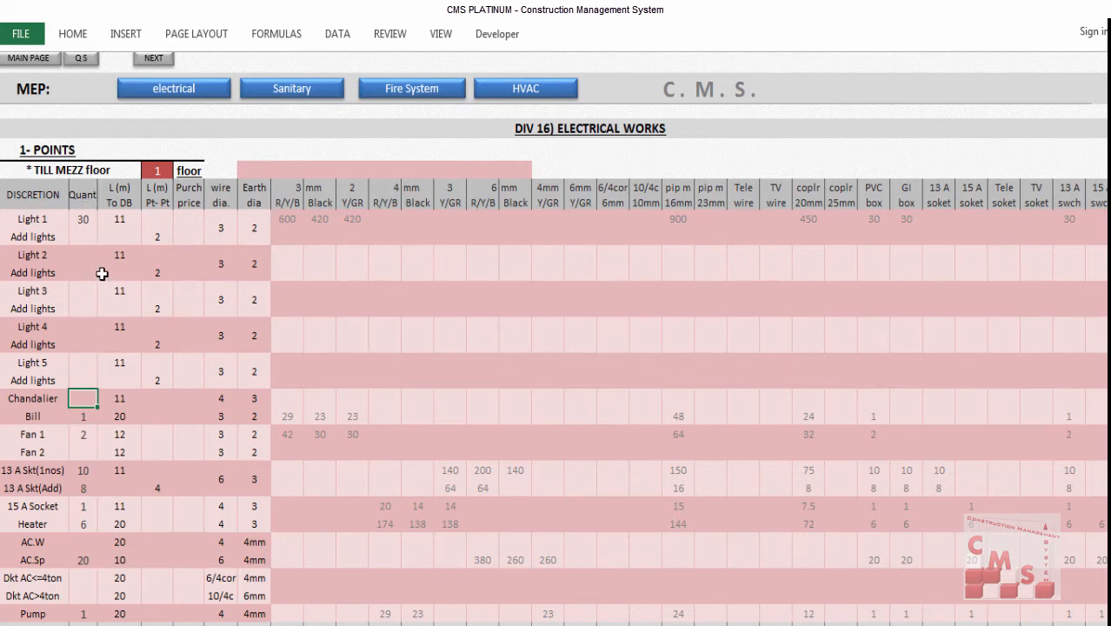
pyautogui.moveTo(122, 219); pyautogui.dragTo(116, 358)
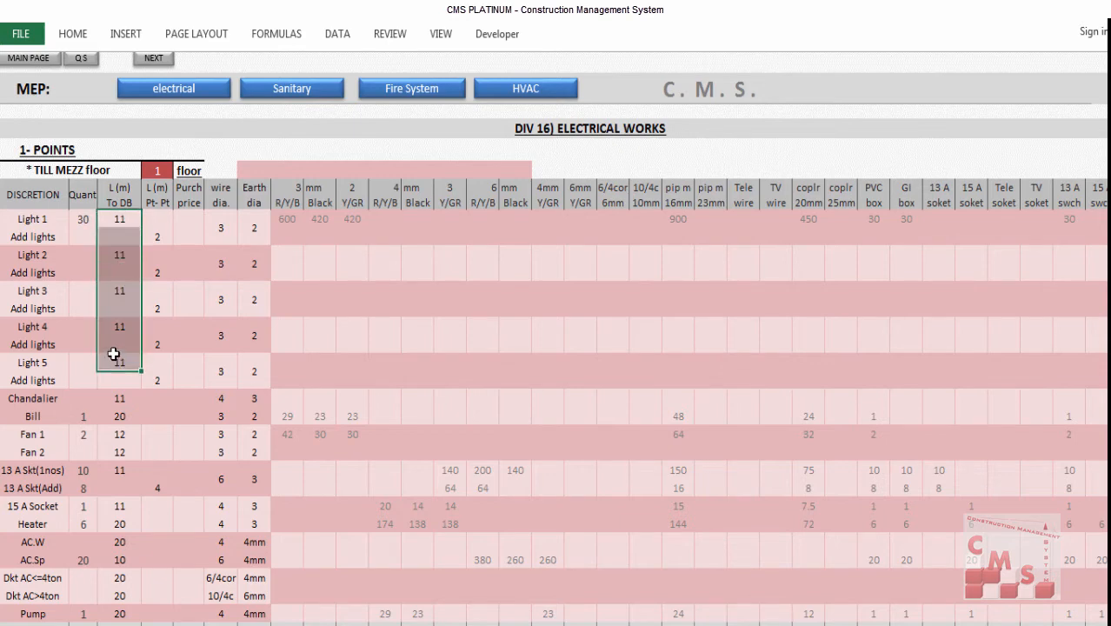
pyautogui.click(121, 220)
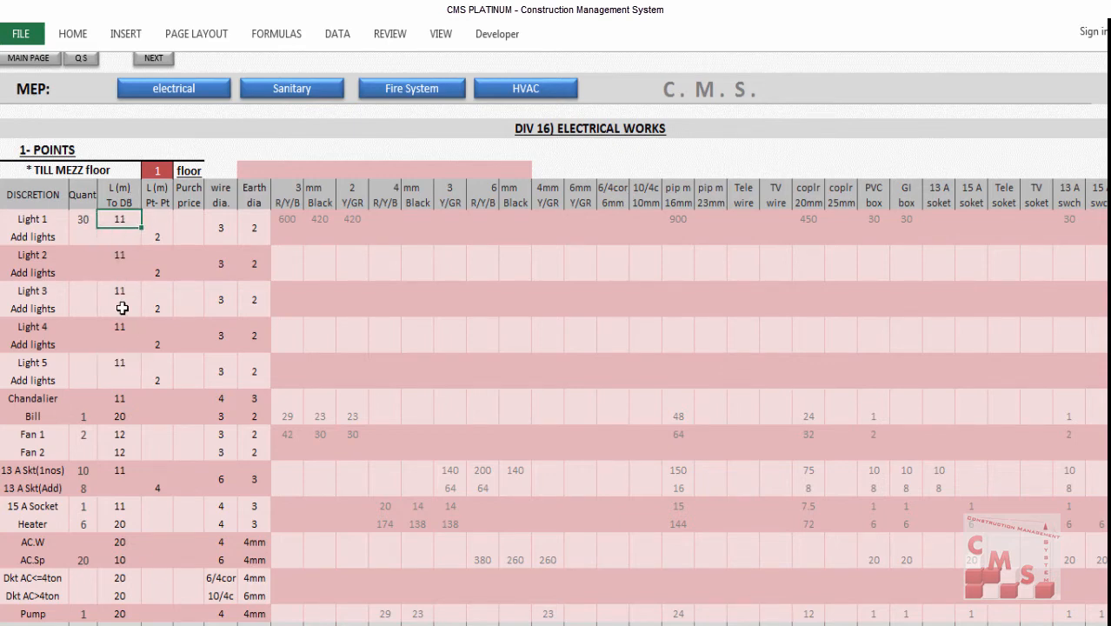
pyautogui.click(160, 237)
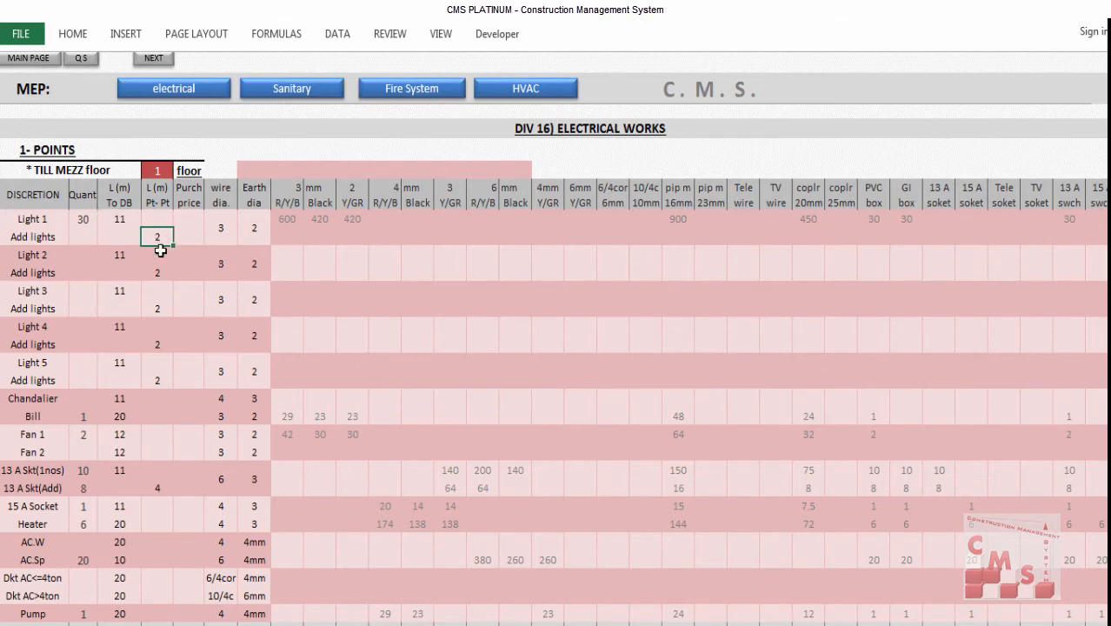
pyautogui.click(154, 272)
# - Switch to AutoCAD and examine the sockets, AC units and distribution boards of the apartments on the M.E.P.2 drawing
pyautogui.hotkey('alt', 'Tab')
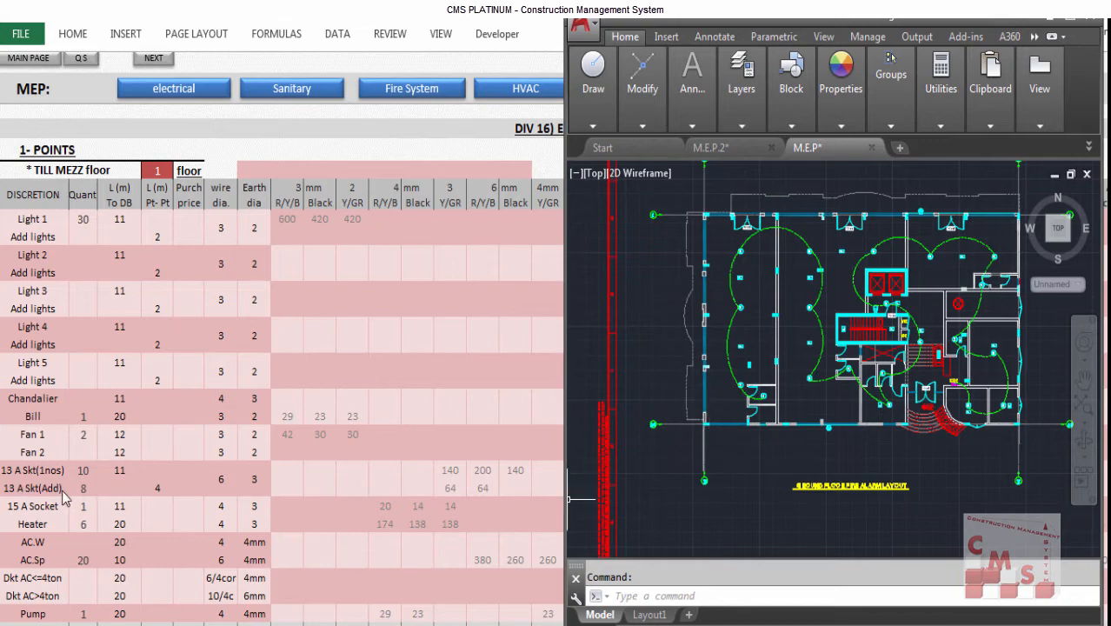
pyautogui.click(711, 148)
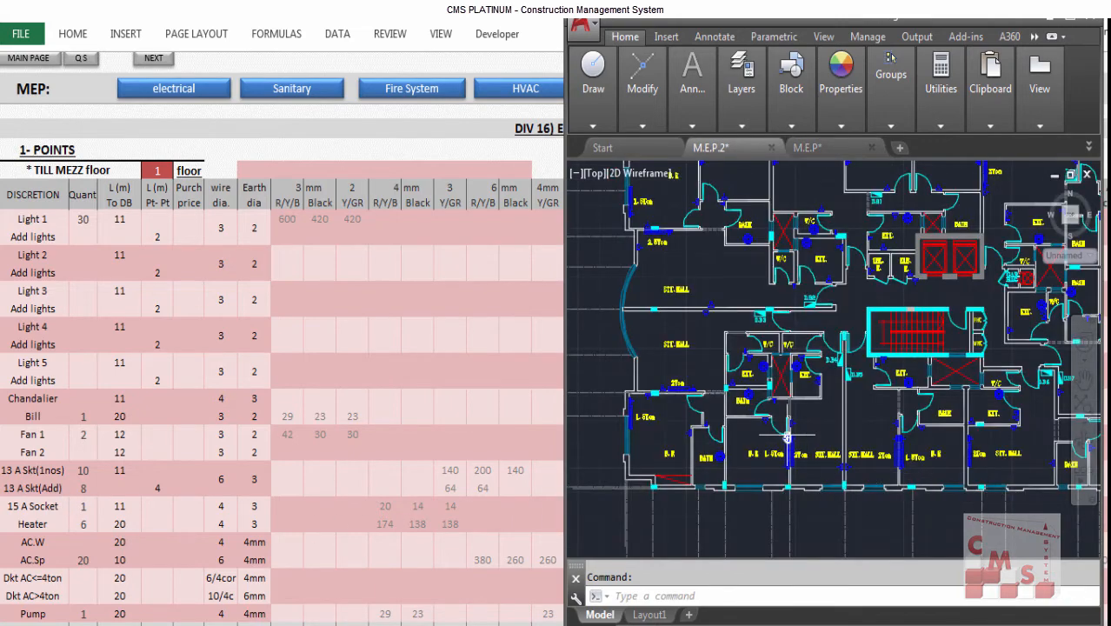
pyautogui.scroll(3, 786, 437)
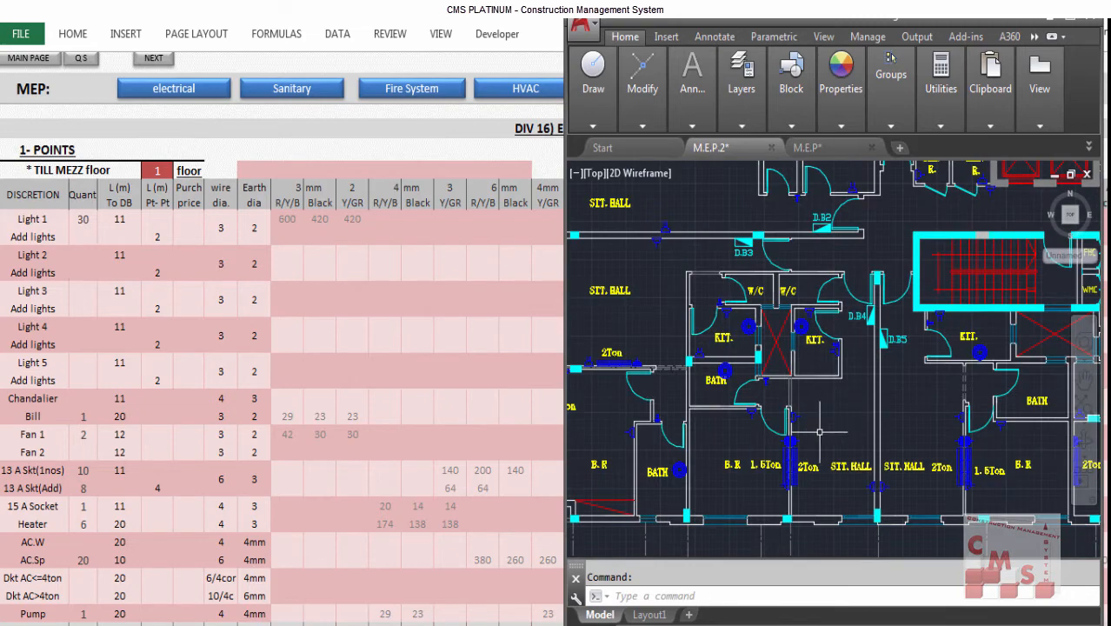
pyautogui.scroll(2, 819, 431)
pyautogui.scroll(-2, 773, 391)
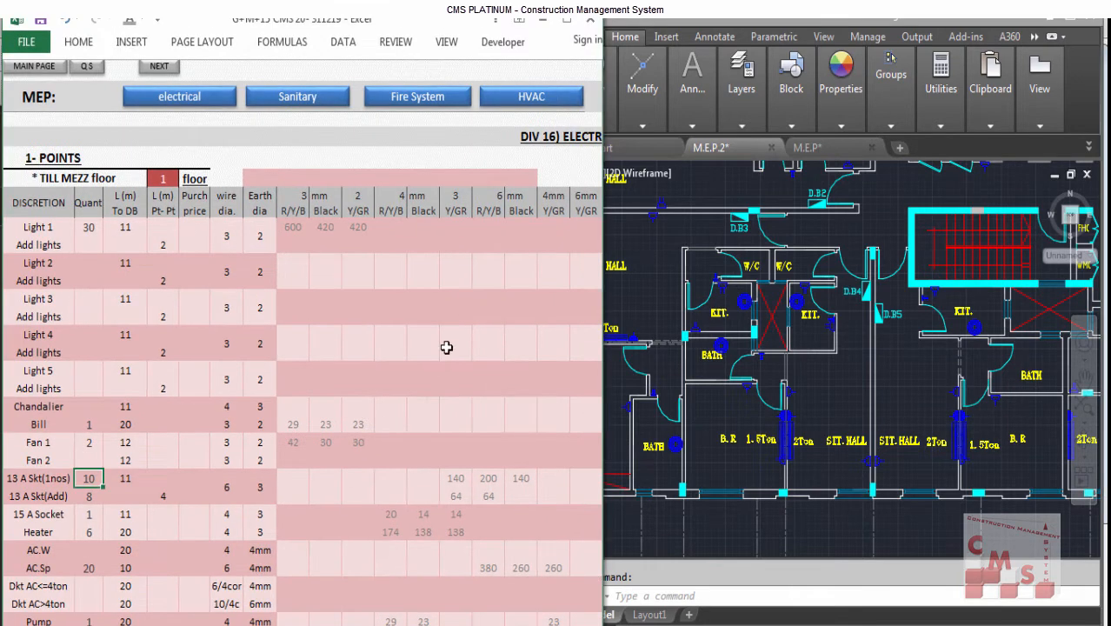
# - In the CMS Platinum sheet, check the 13 A socket entries and set the 13 A Skt(Add) Pt-Pt length to 4 m
pyautogui.click(93, 493)
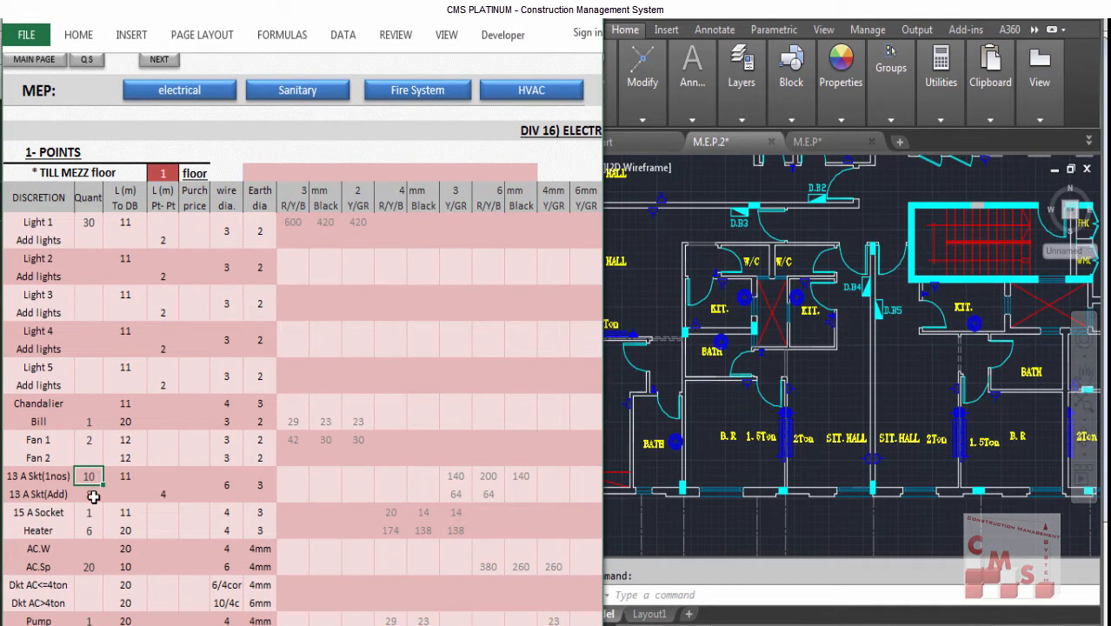
pyautogui.click(123, 477)
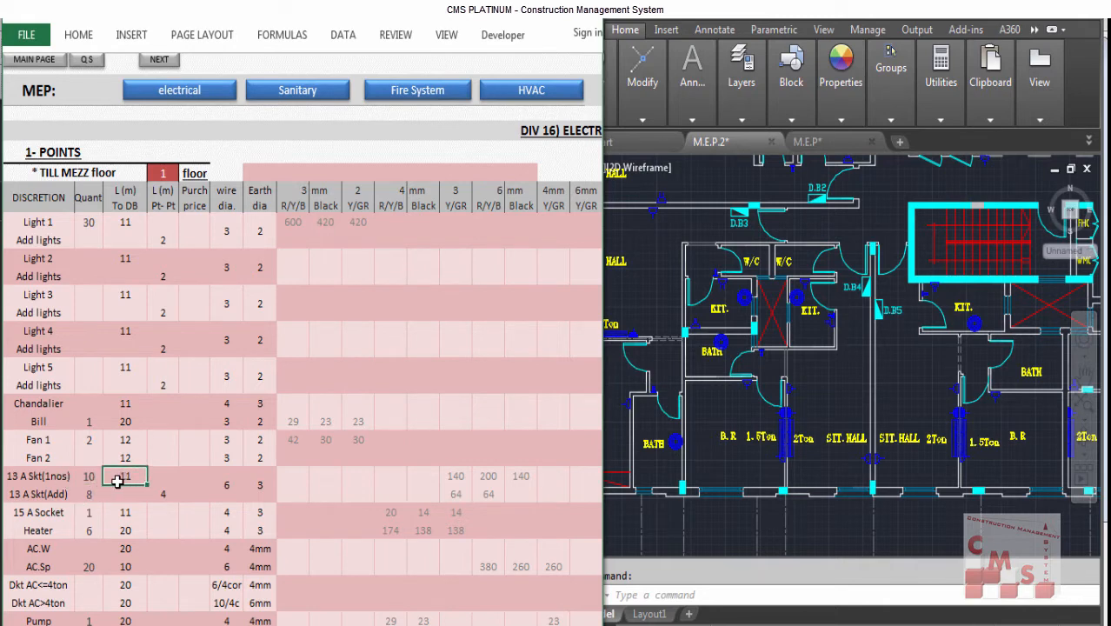
pyautogui.click(163, 495)
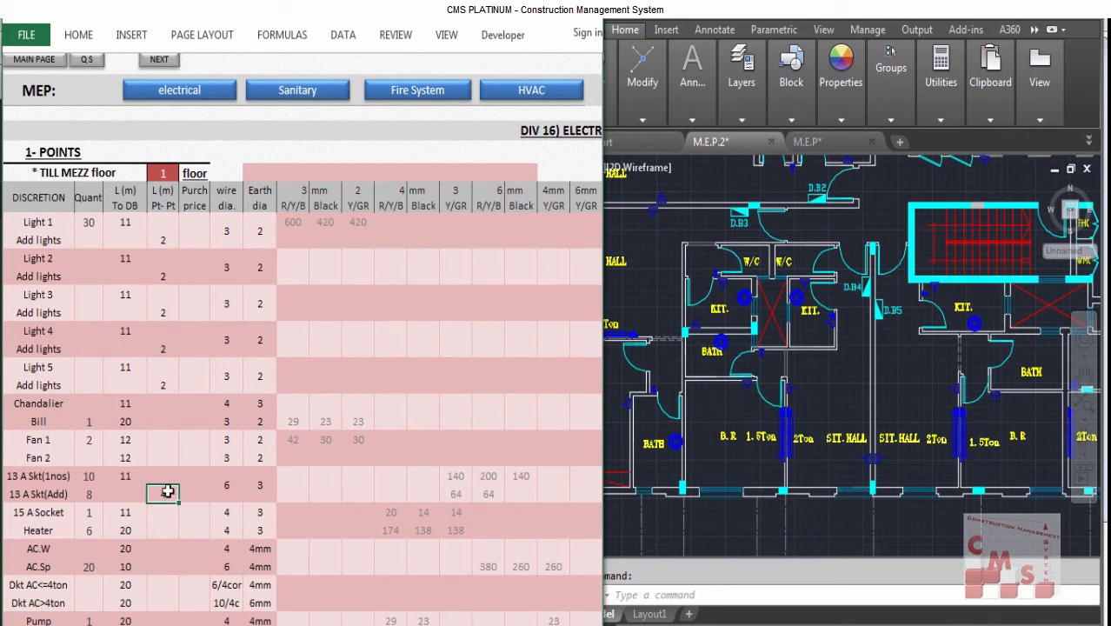
pyautogui.write('4')
# - Review the 15 A Socket, Heater and AC.Sp rows in the sheet against the AC units on the M.E.P.2 drawing
pyautogui.click(40, 514)
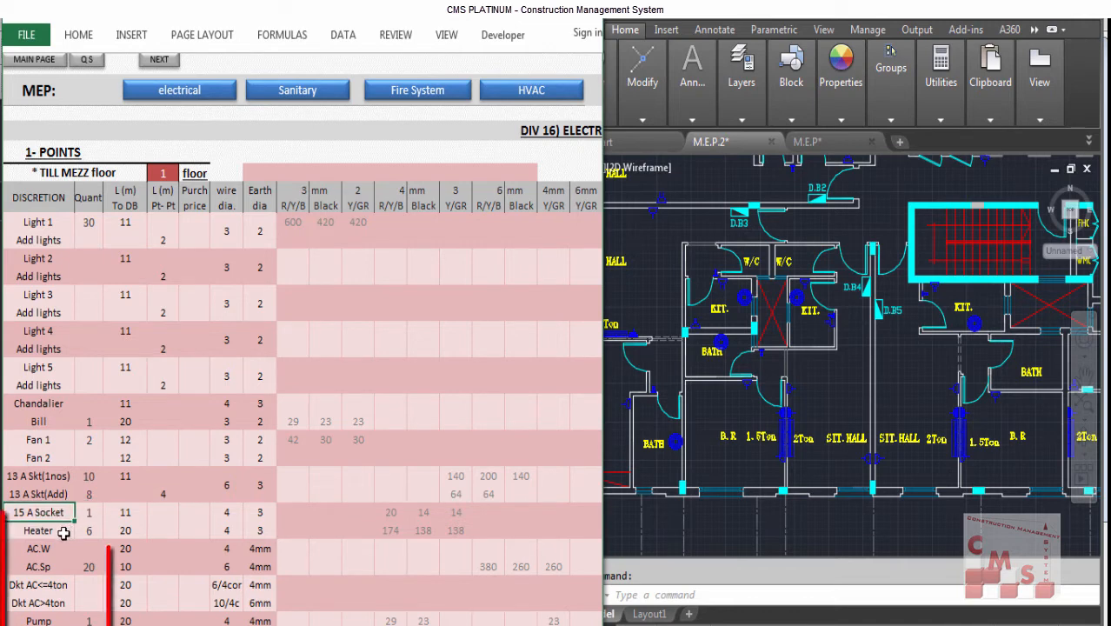
pyautogui.click(85, 531)
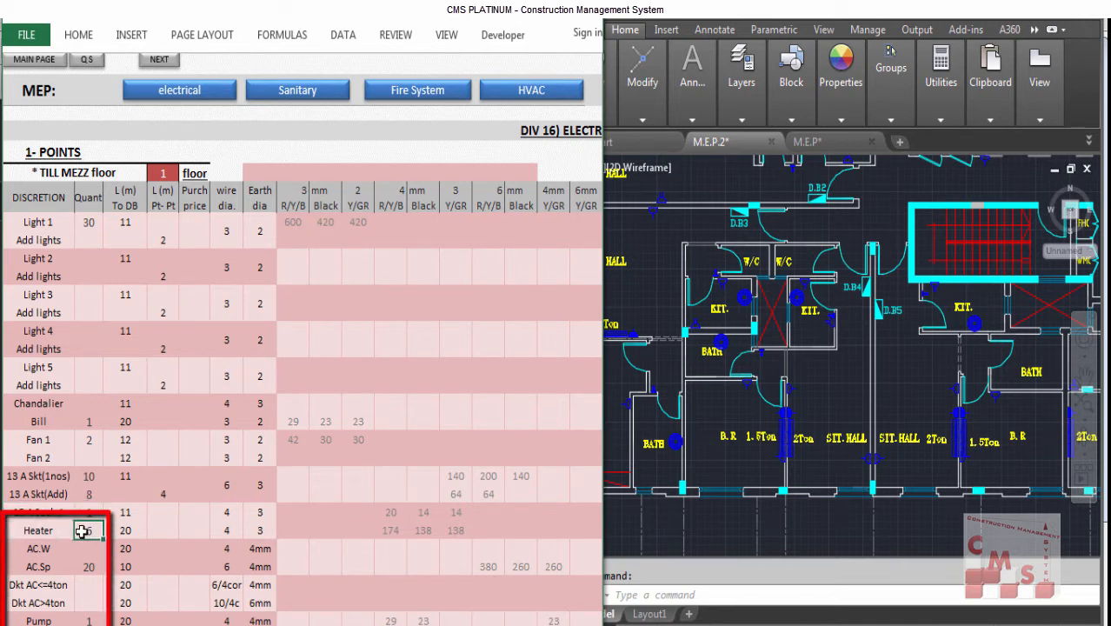
pyautogui.click(49, 565)
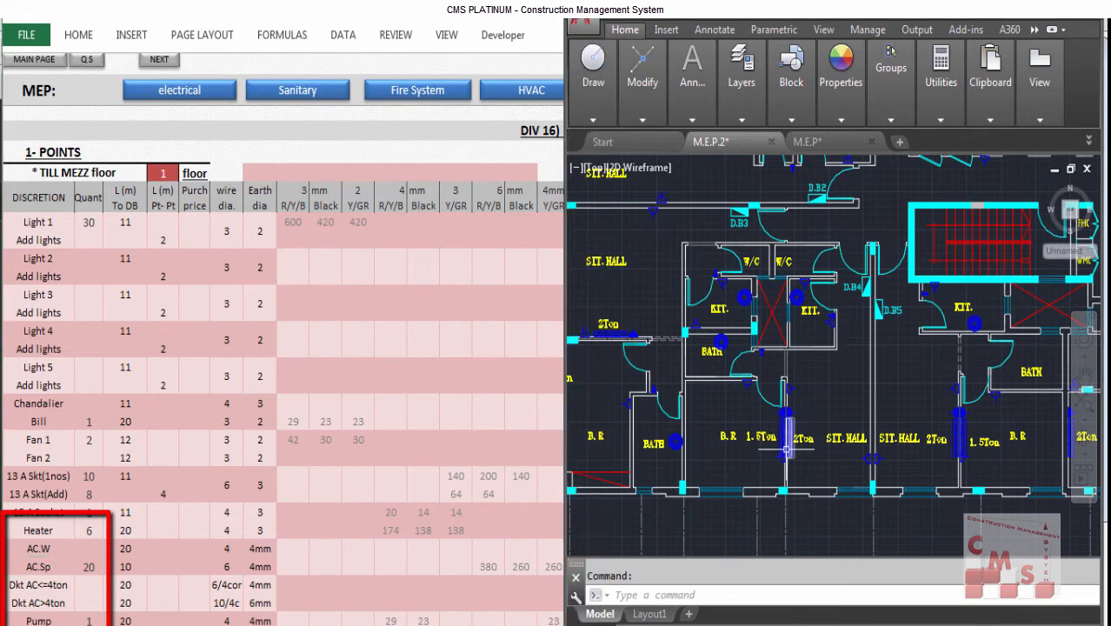
pyautogui.scroll(2, 756, 435)
pyautogui.click(88, 565)
pyautogui.scroll(-1, 88, 565)
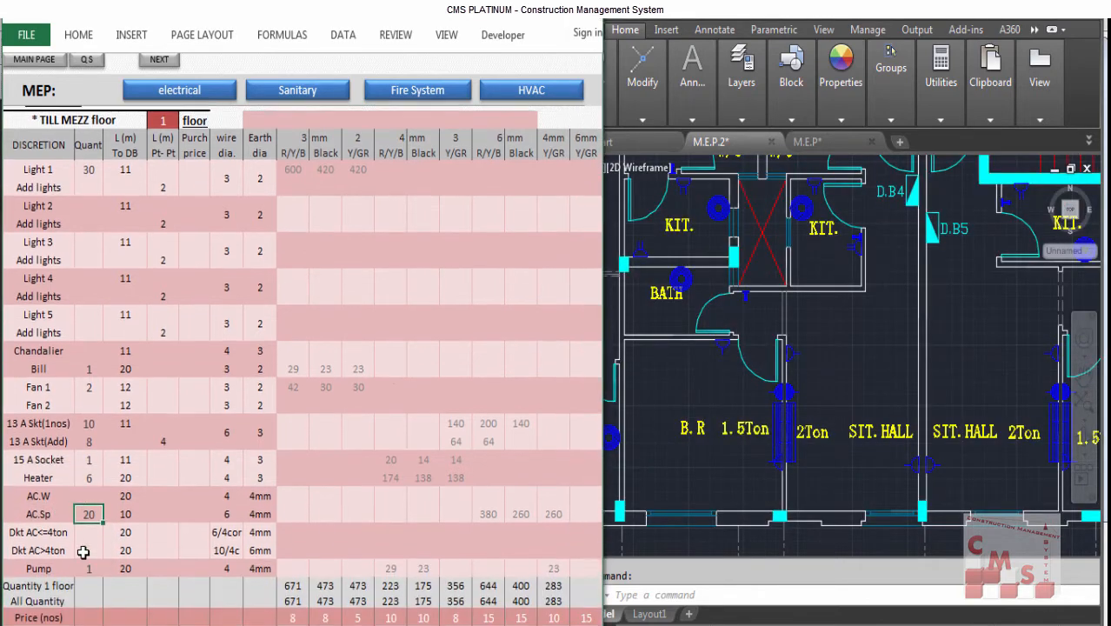
# - Check the split and ducted AC rows of the TILL MEZZ table and set the Pump quantity to 1
pyautogui.click(59, 512)
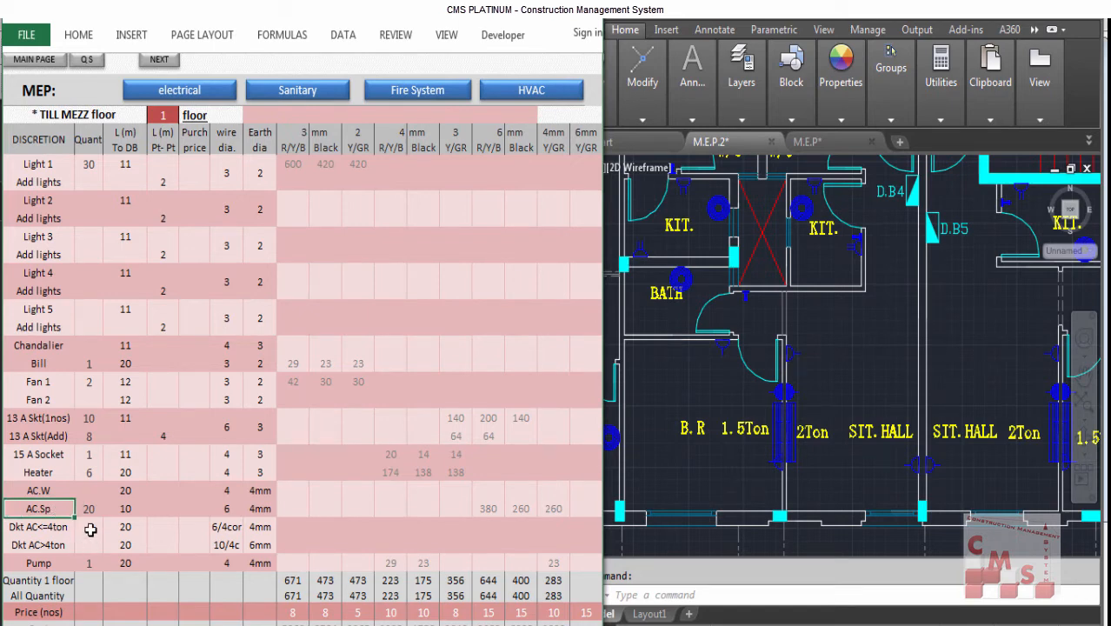
pyautogui.click(89, 527)
pyautogui.click(94, 545)
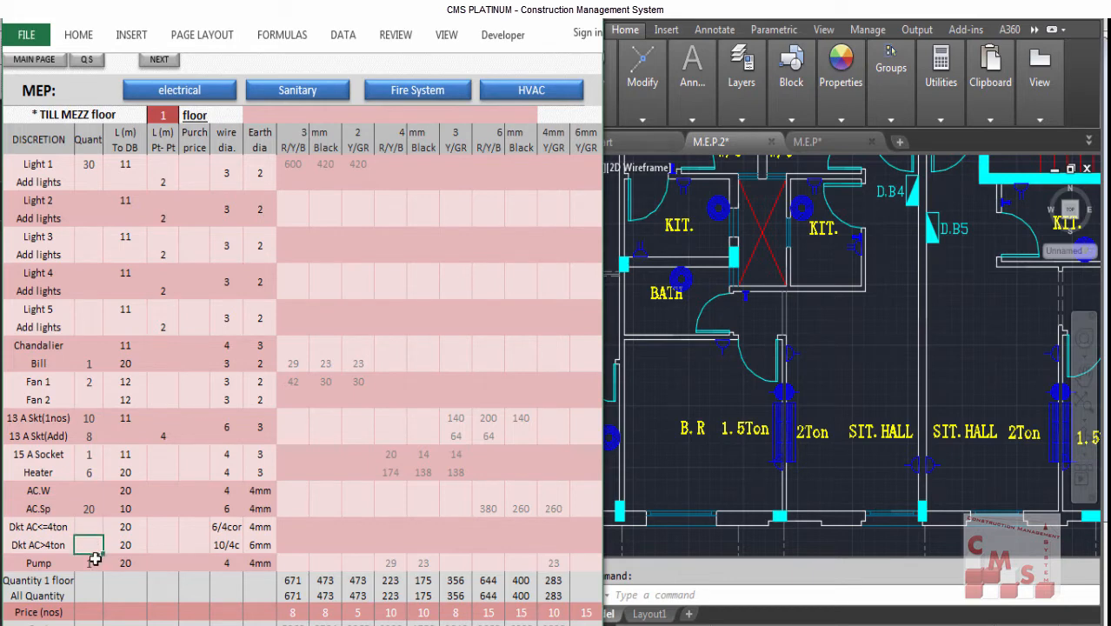
pyautogui.click(94, 561)
pyautogui.write('1')
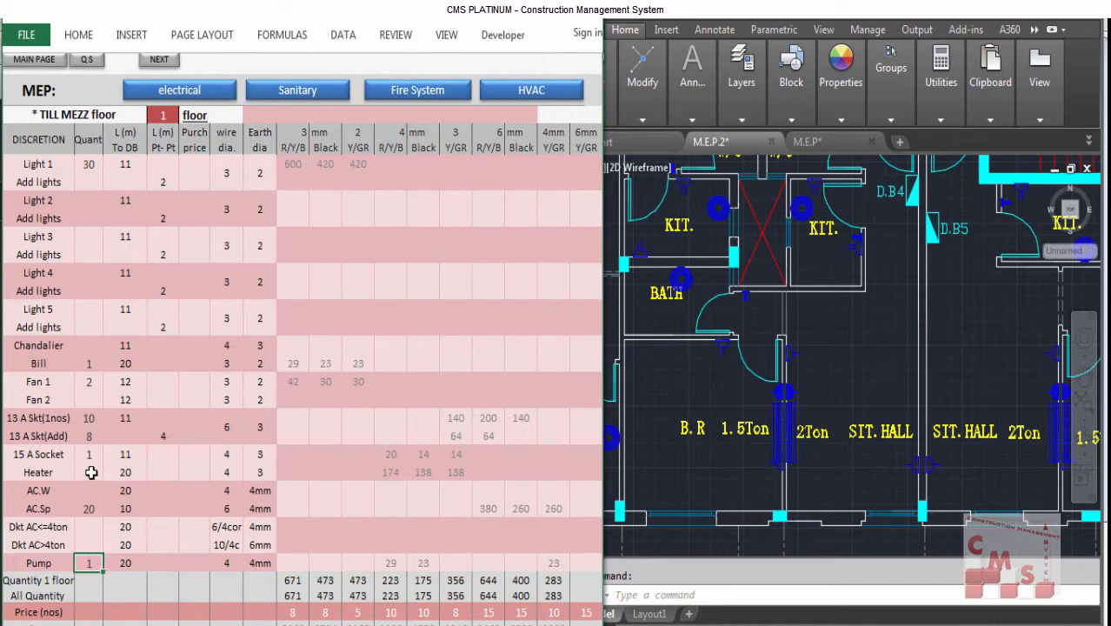
# - Review the Pump and ducted AC lengths to the DB, and select all TILL MEZZ quantity and length cells from Light 1 to Pump
pyautogui.click(123, 564)
pyautogui.click(124, 545)
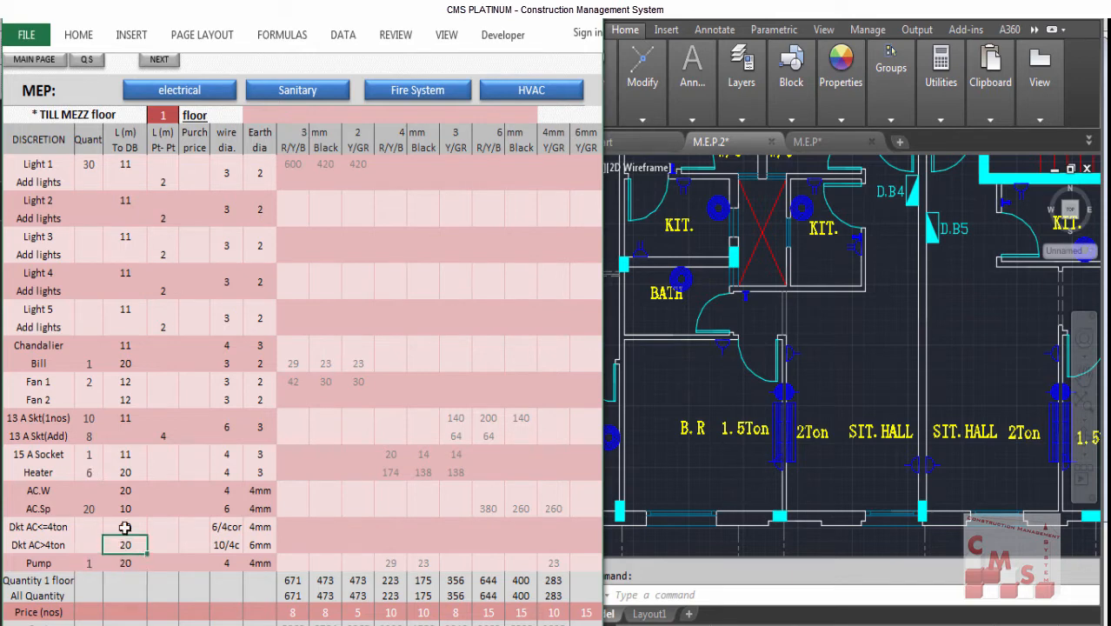
pyautogui.click(125, 528)
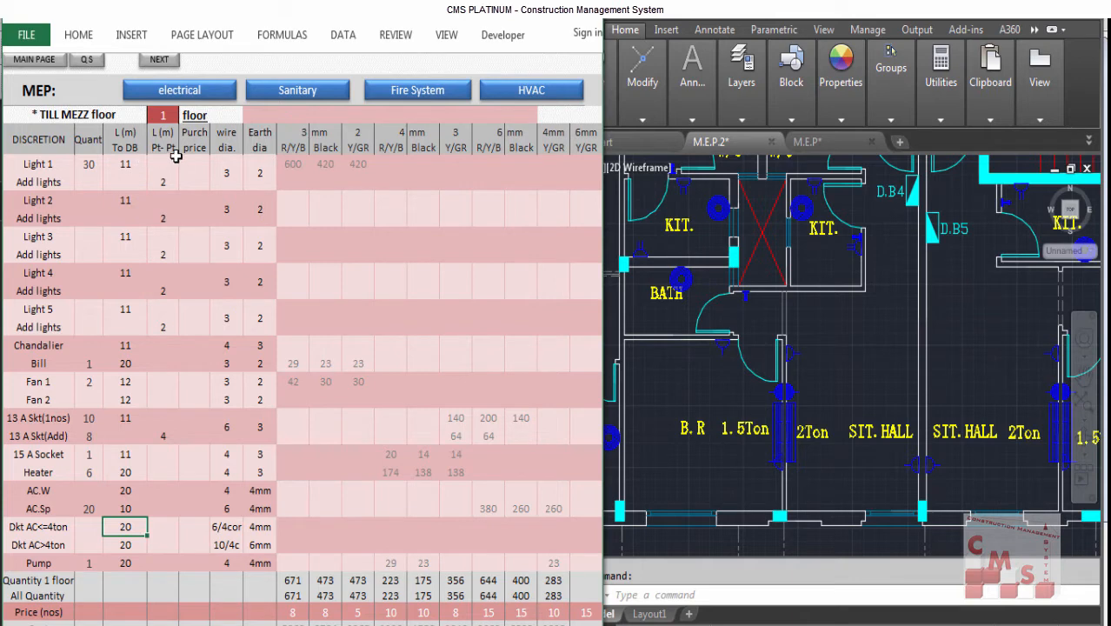
pyautogui.click(112, 162)
pyautogui.moveTo(112, 162); pyautogui.dragTo(84, 564)
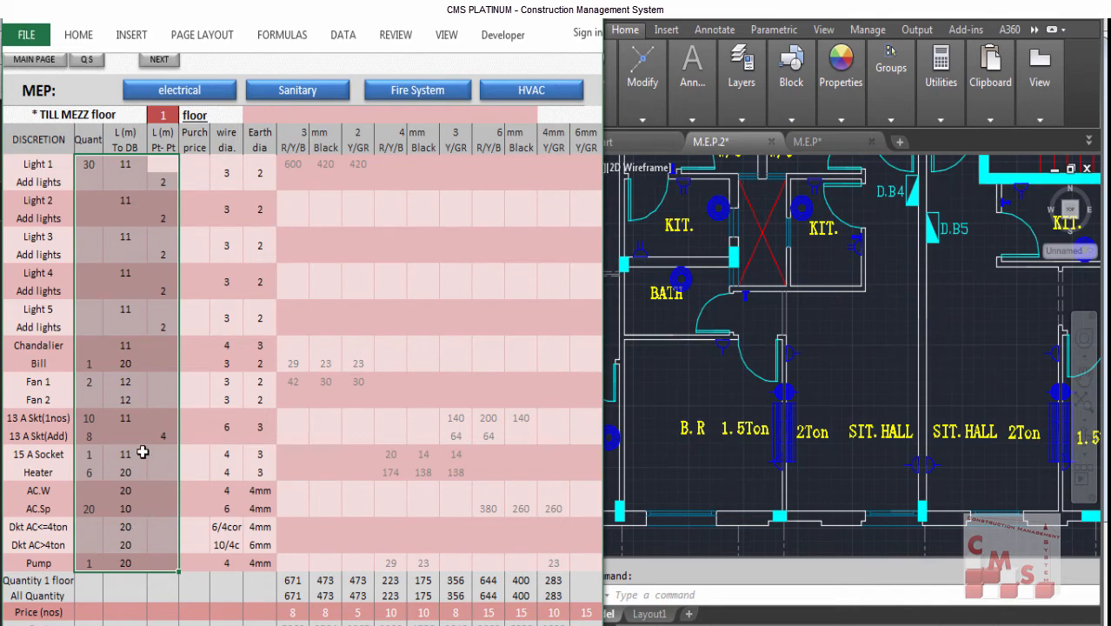
# - Set the floor count of the typical floors table to 15
pyautogui.scroll(-5, 142, 453)
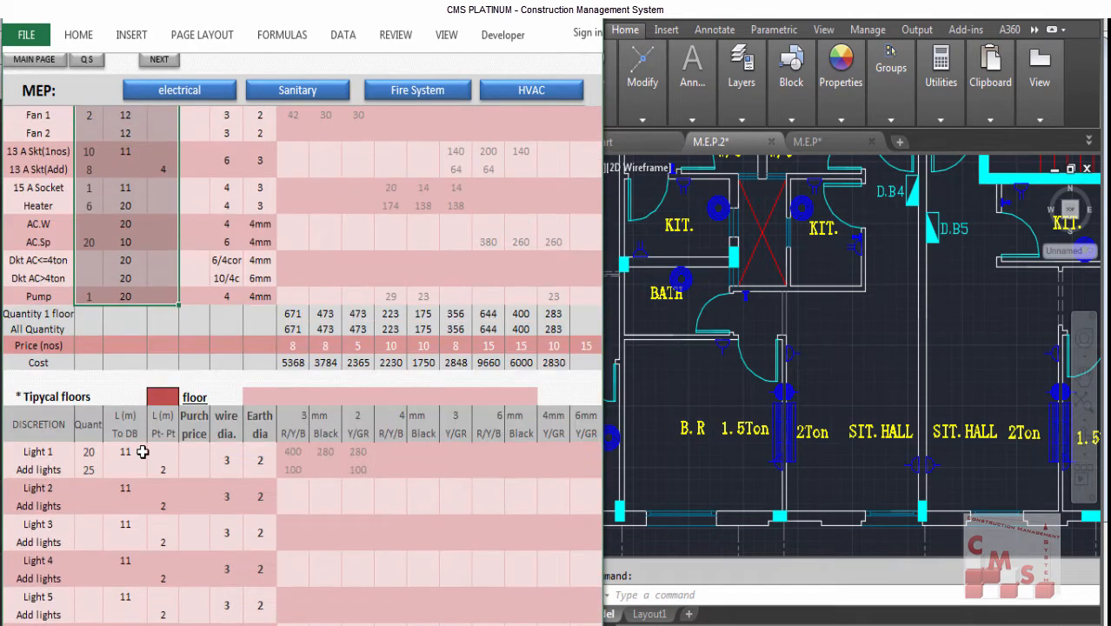
pyautogui.click(169, 406)
pyautogui.scroll(-2, 162, 469)
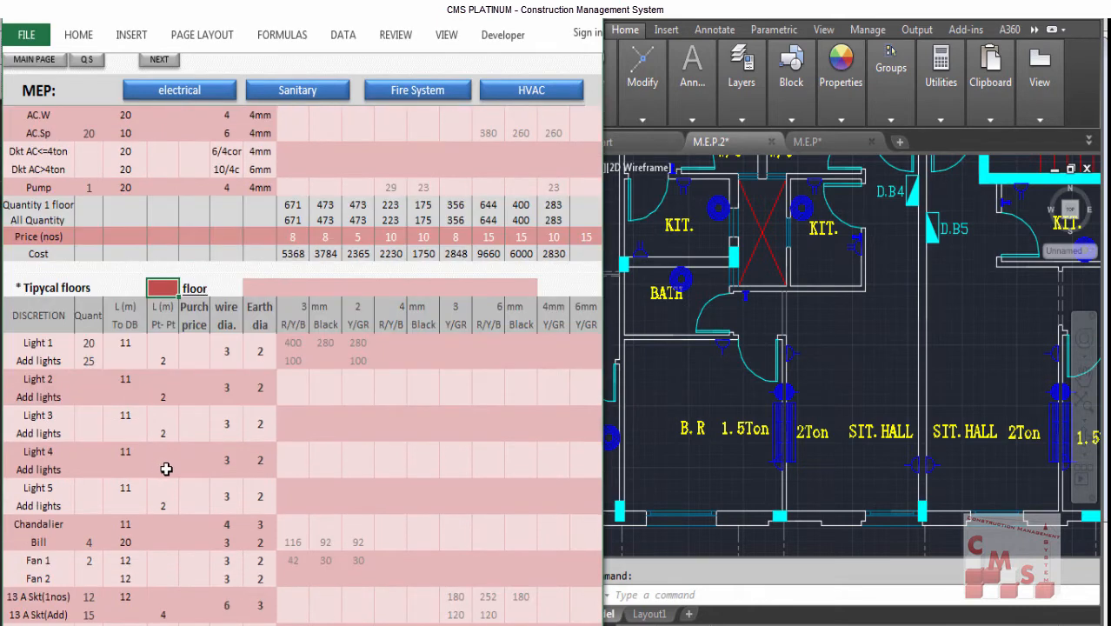
pyautogui.scroll(-1, 166, 469)
pyautogui.write('15')
pyautogui.press('Return')
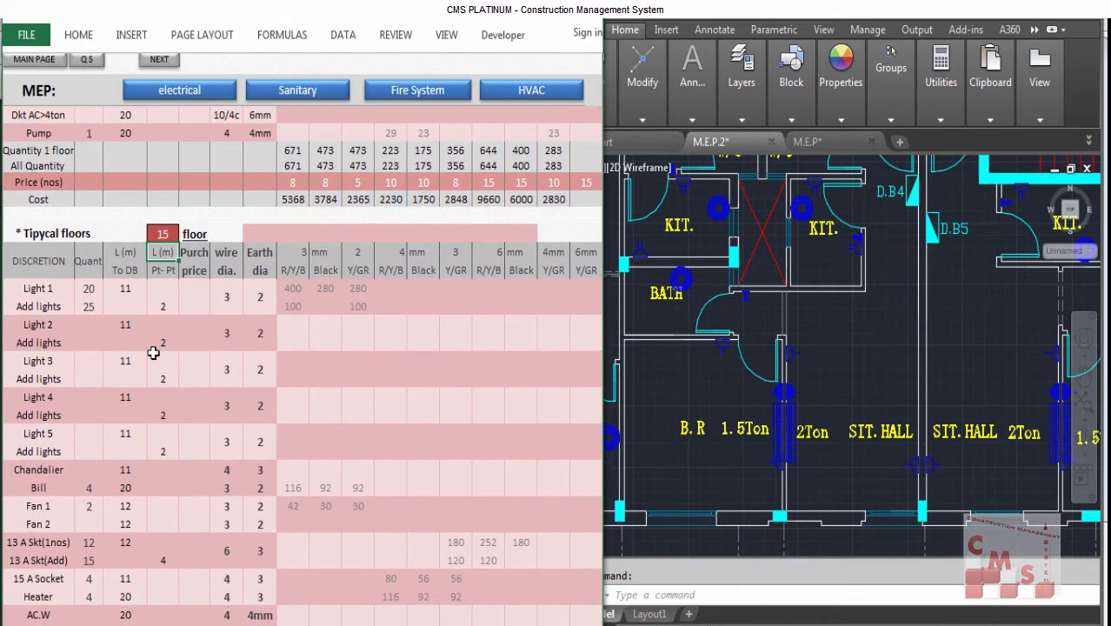
# - Review the typical floors' light quantity cells and the To DB and Pt-Pt lengths of the light rows
pyautogui.click(100, 305)
pyautogui.press('Return')
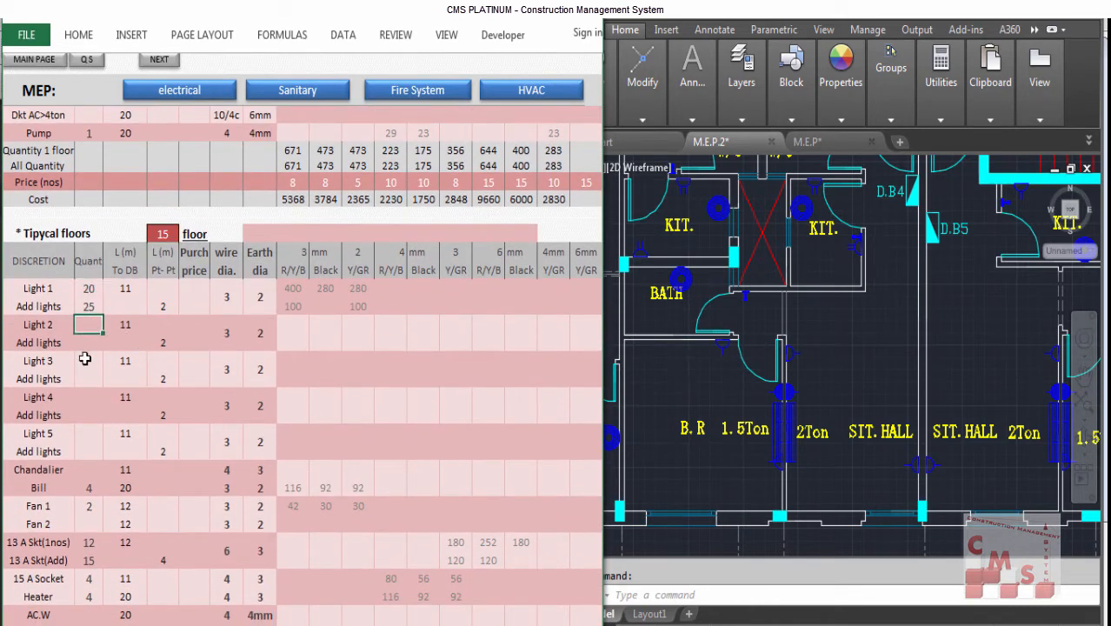
pyautogui.click(86, 374)
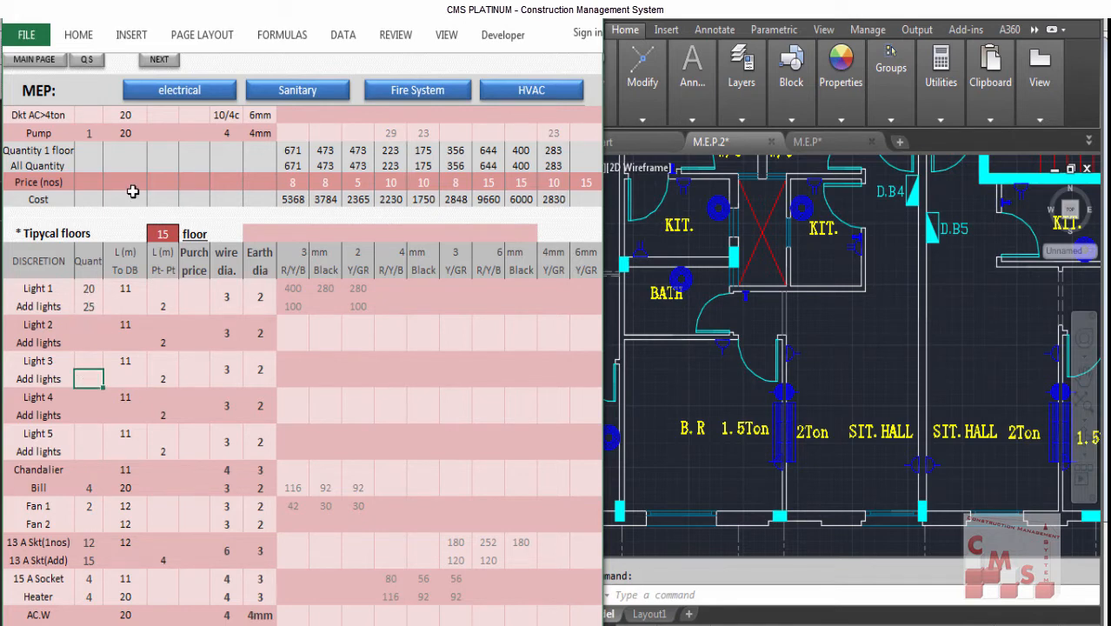
pyautogui.moveTo(135, 287); pyautogui.dragTo(136, 413)
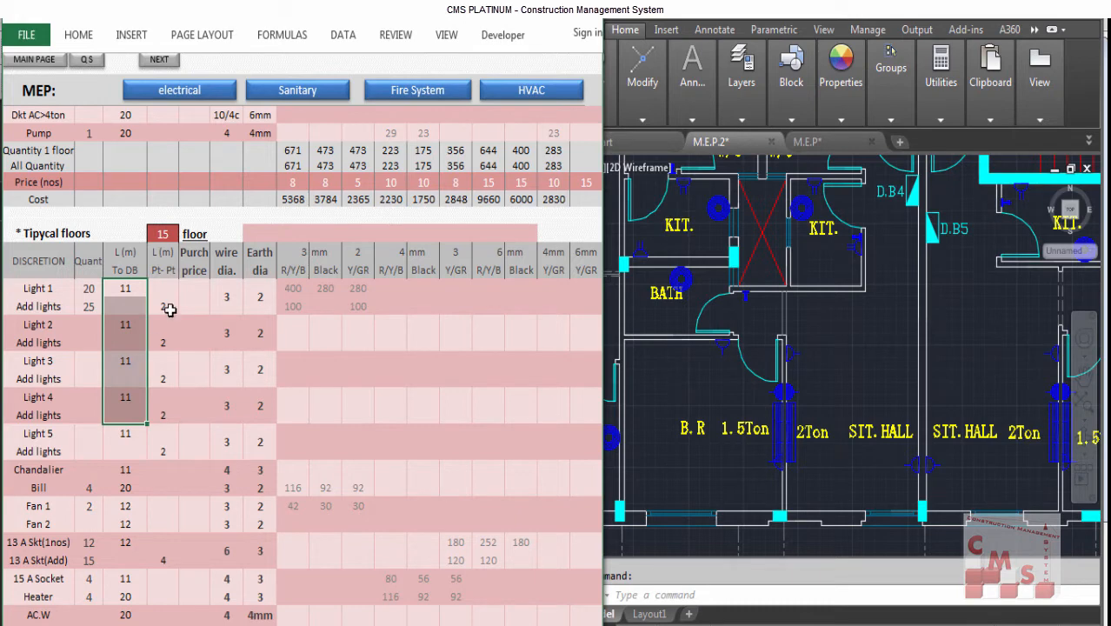
pyautogui.moveTo(161, 283); pyautogui.dragTo(159, 426)
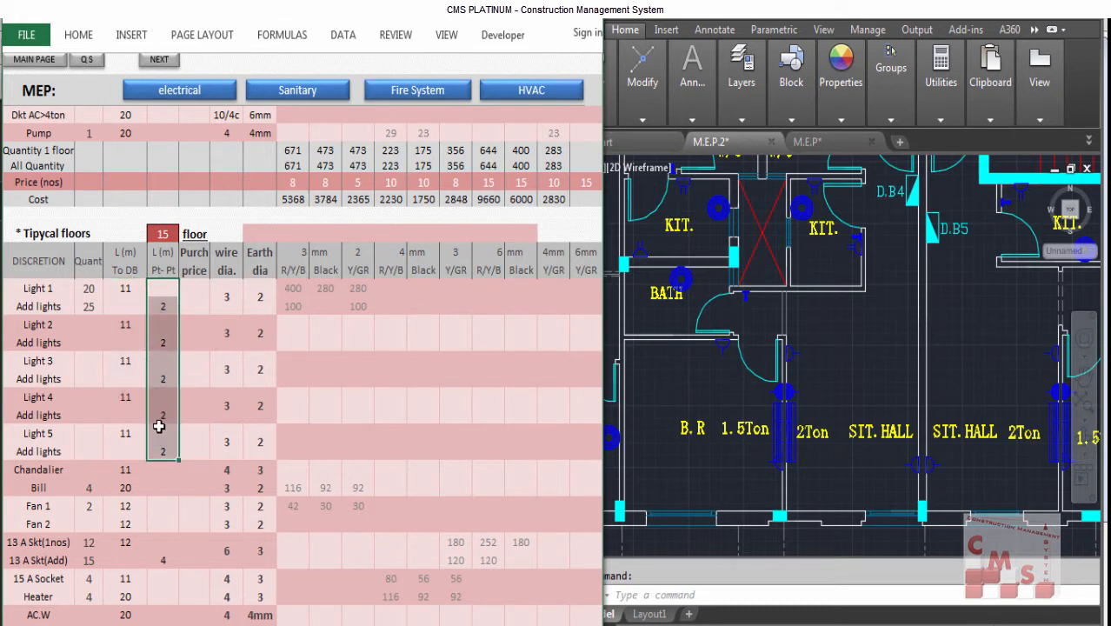
pyautogui.moveTo(165, 286); pyautogui.dragTo(162, 435)
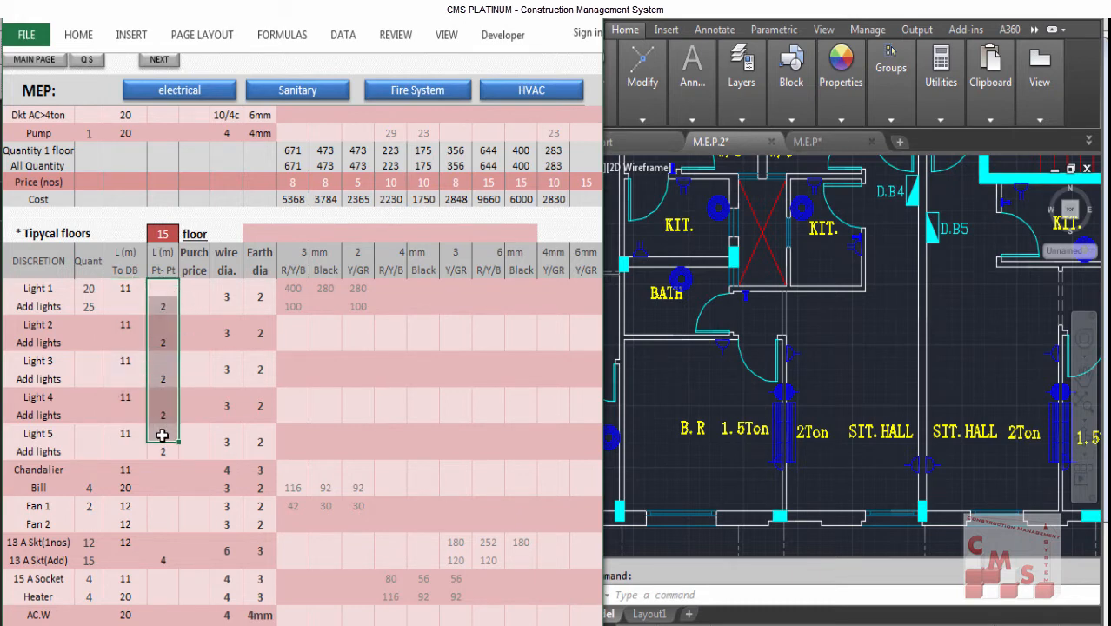
# - Set the typical floors' Fan 1 quantity to 2 and review the quantities and lengths down to the Pump row
pyautogui.scroll(-3, 148, 441)
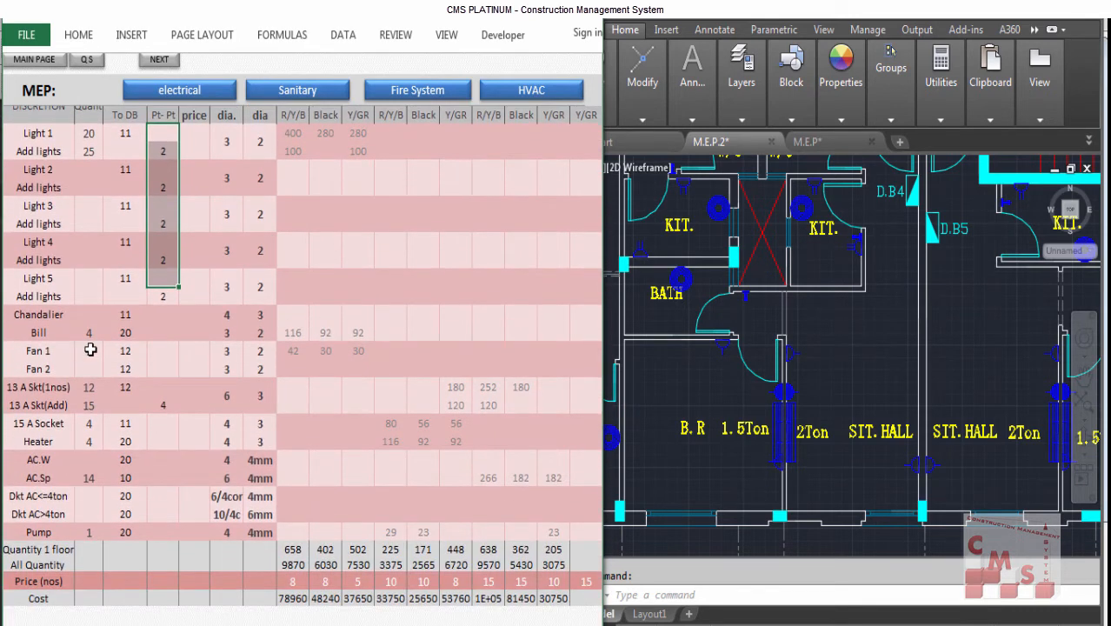
pyautogui.click(90, 349)
pyautogui.write('2')
pyautogui.moveTo(91, 387); pyautogui.dragTo(81, 513)
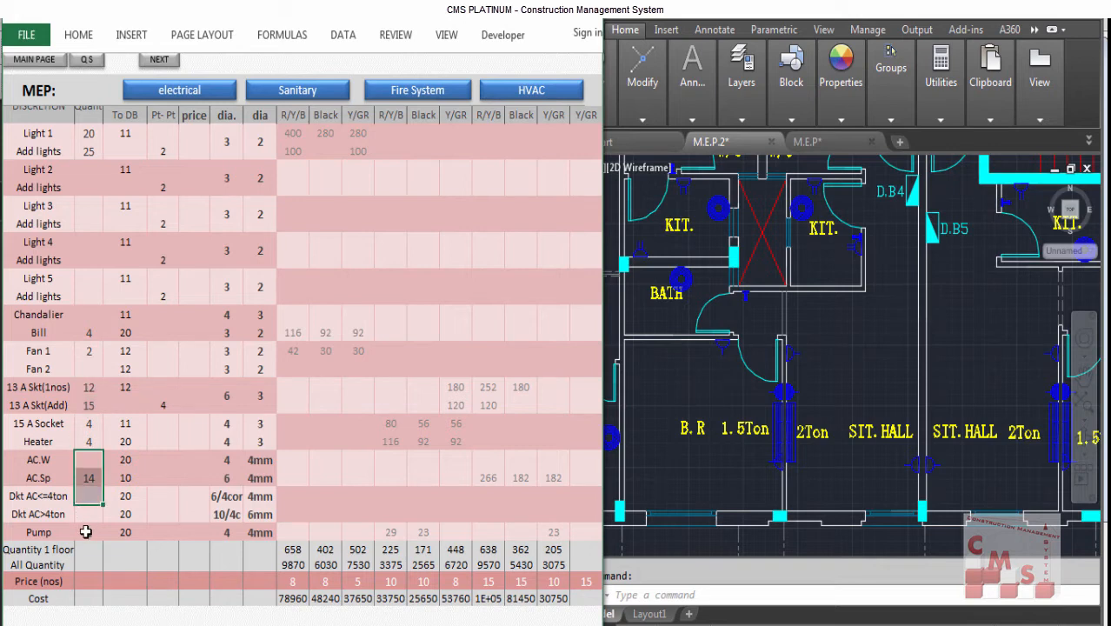
pyautogui.scroll(1, 97, 474)
pyautogui.moveTo(161, 184); pyautogui.dragTo(91, 590)
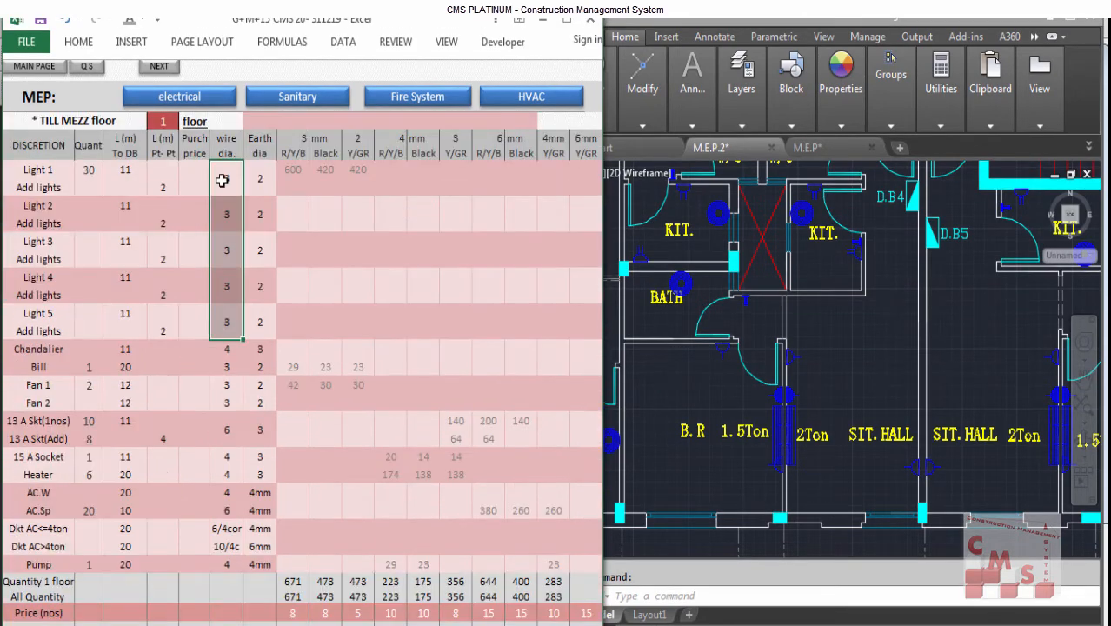
# - Examine the wire and earth diameter values for the Light 1 to 5 and Chandalier rows of the TILL MEZZ table
pyautogui.moveTo(223, 179); pyautogui.dragTo(222, 320)
pyautogui.click(227, 174)
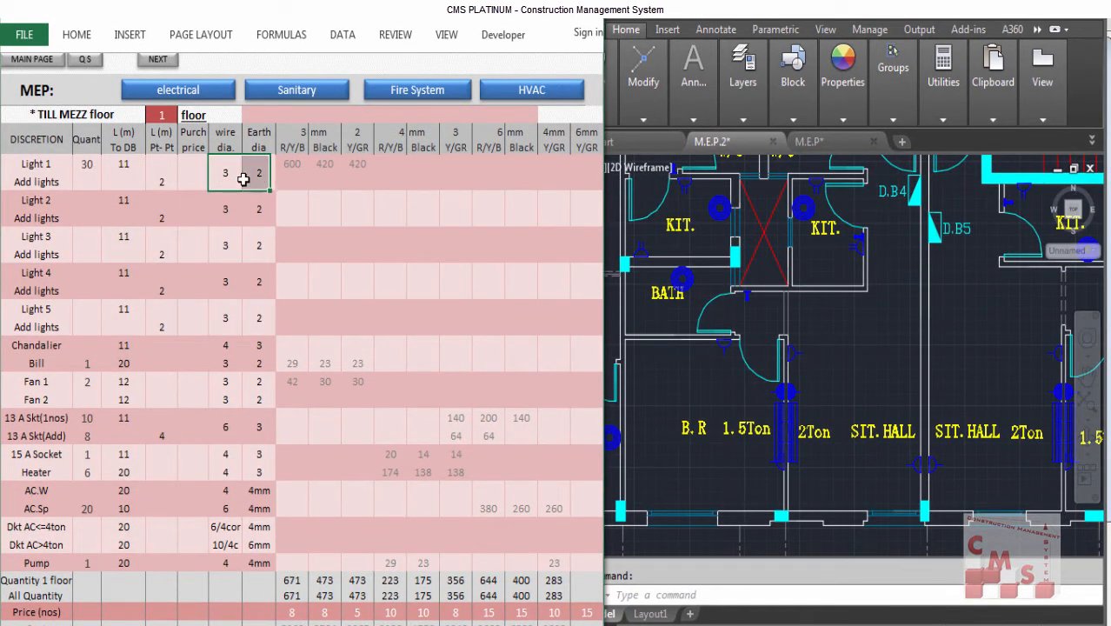
pyautogui.click(258, 178)
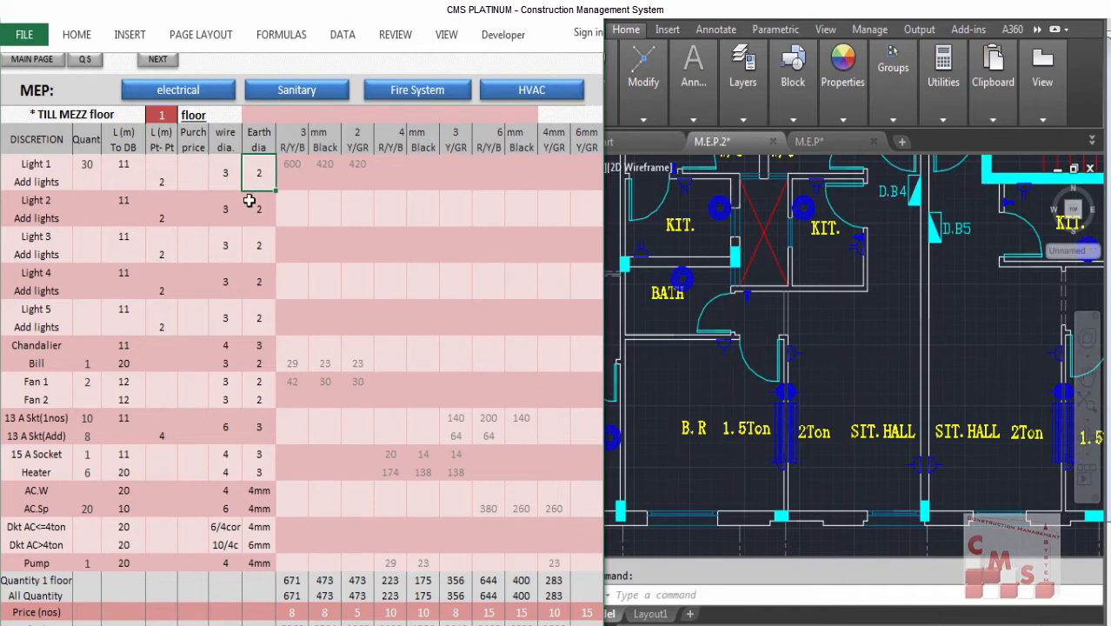
pyautogui.moveTo(226, 208); pyautogui.dragTo(217, 318)
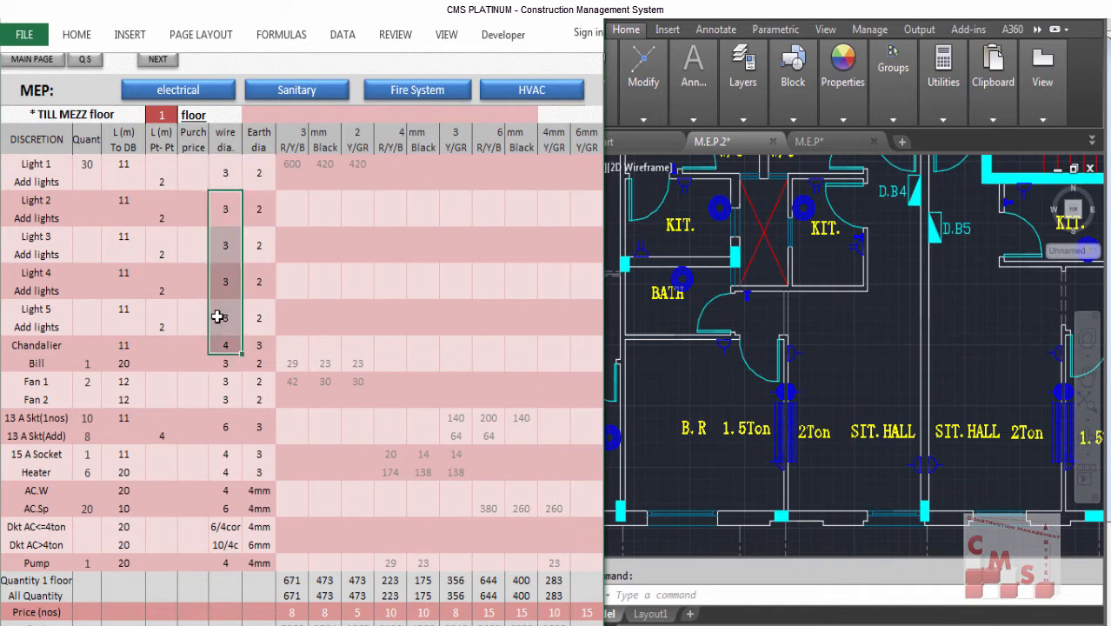
# - Examine the wire and earth diameters of the Fan, 13 A socket, Heater and AC rows in the TILL MEZZ table
pyautogui.click(227, 379)
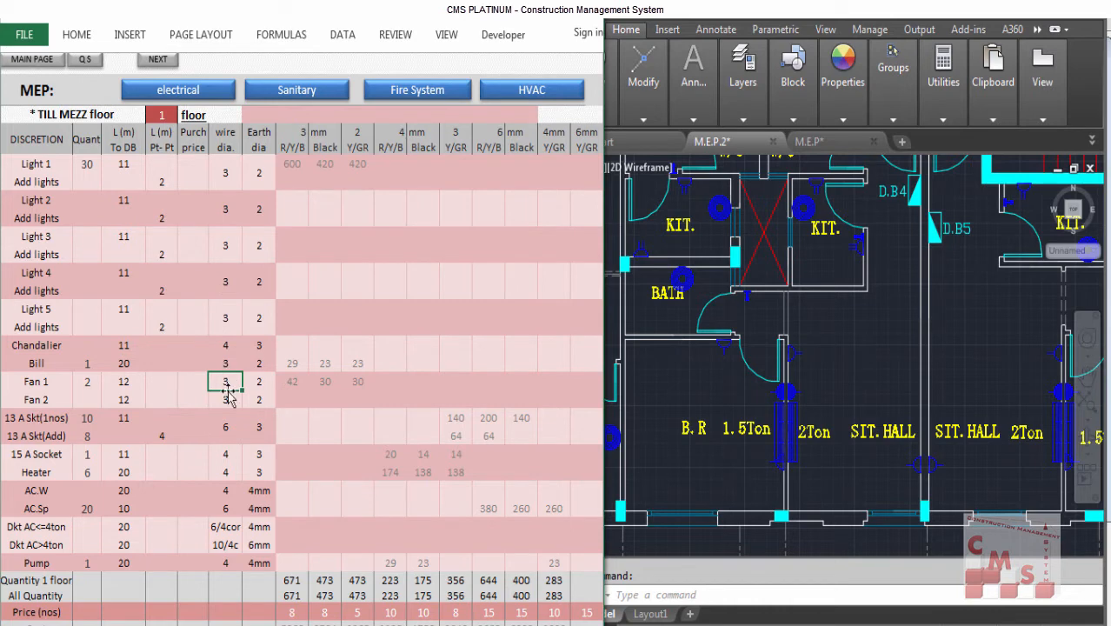
pyautogui.click(223, 428)
pyautogui.write('6')
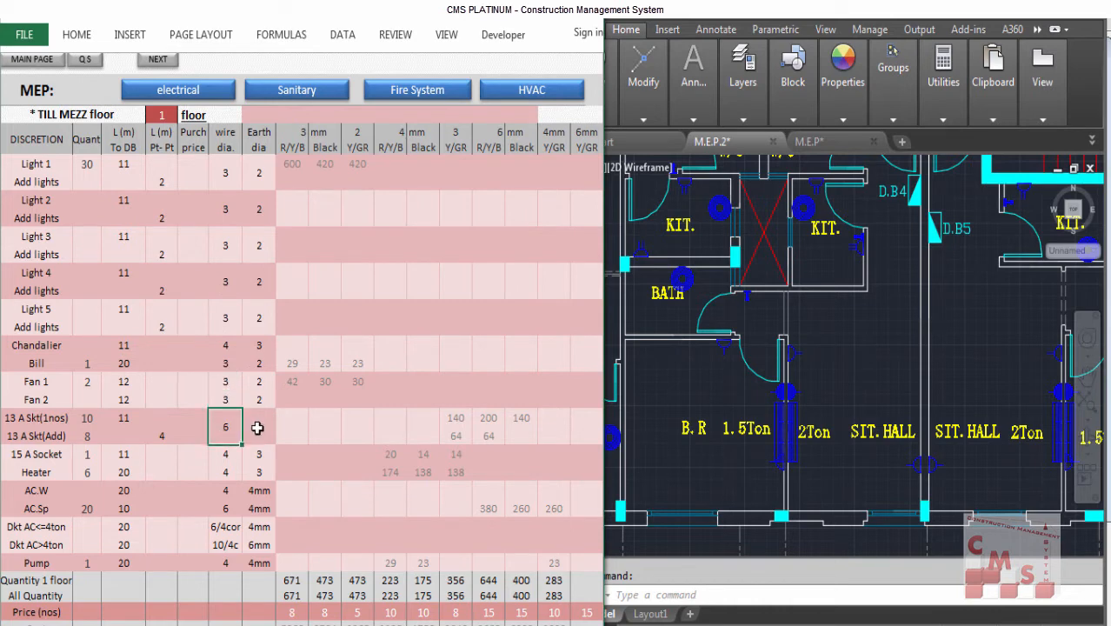
pyautogui.click(259, 427)
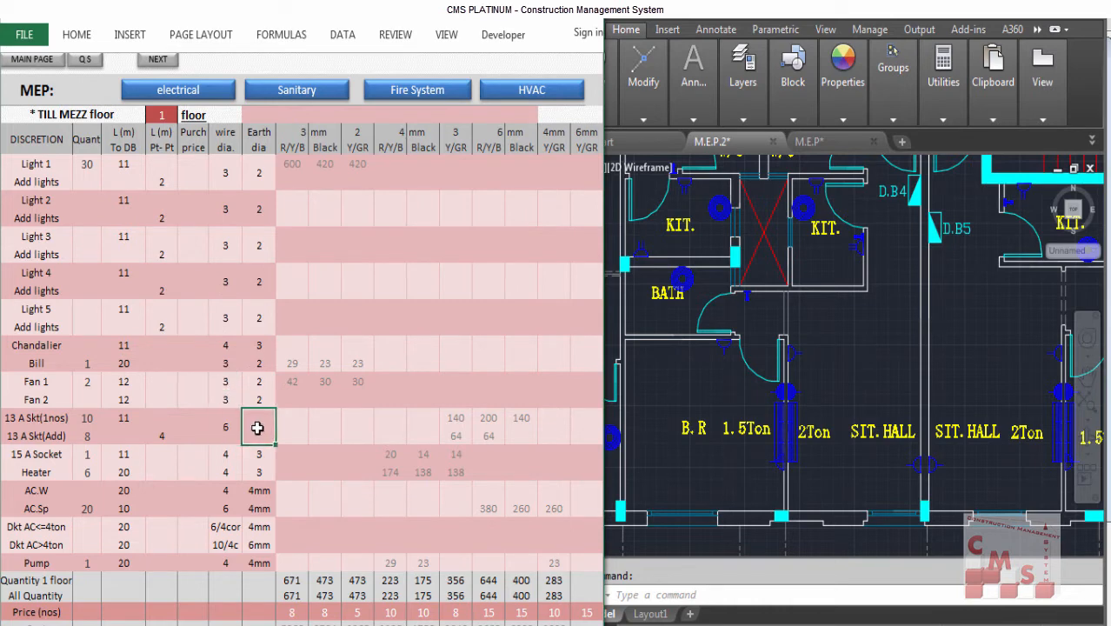
pyautogui.click(224, 476)
pyautogui.write('4')
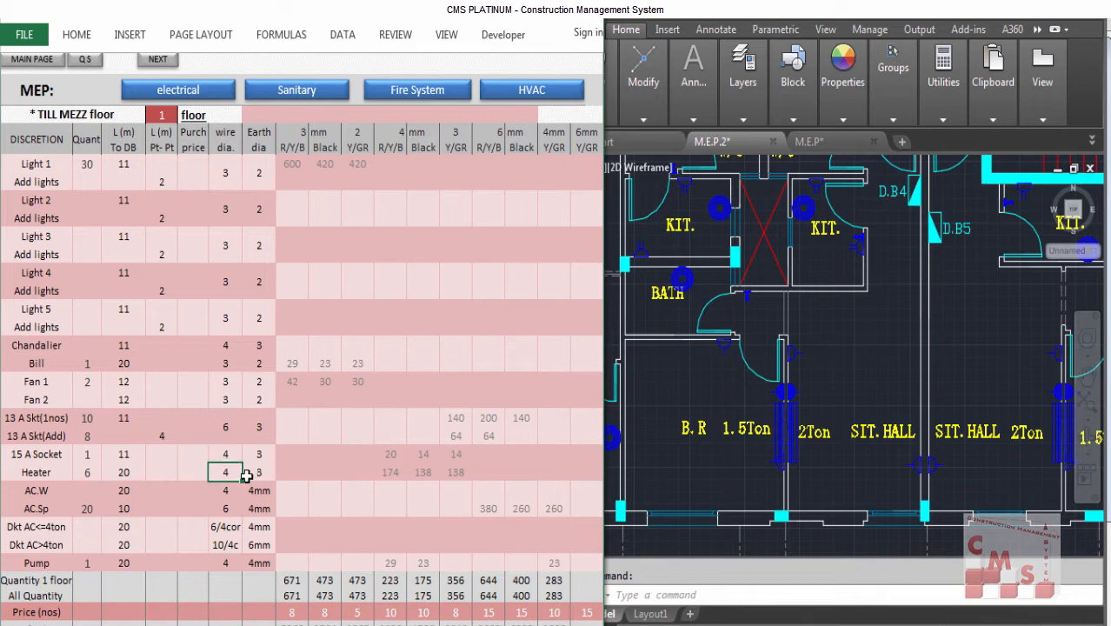
pyautogui.keyDown('shift'); pyautogui.click(226, 506); pyautogui.keyUp('shift')
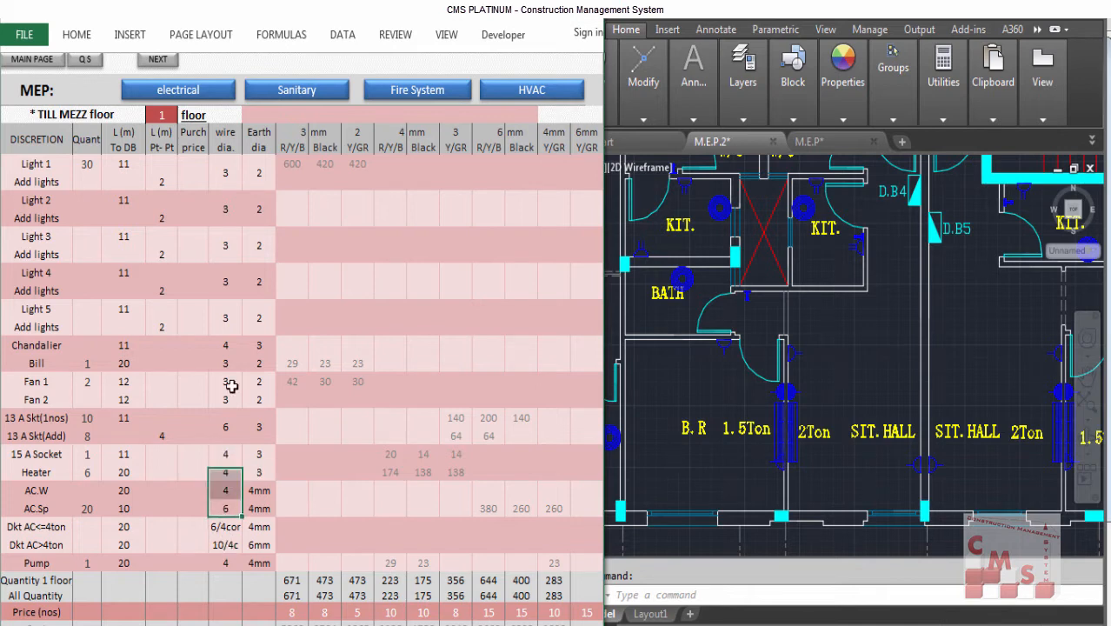
# - Highlight the wire and earth diameters from Light 1 to the 13 A socket rows and open Load-2.pdf in Adobe Acrobat Pro for comparison
pyautogui.moveTo(231, 387); pyautogui.dragTo(269, 430)
pyautogui.click(241, 179)
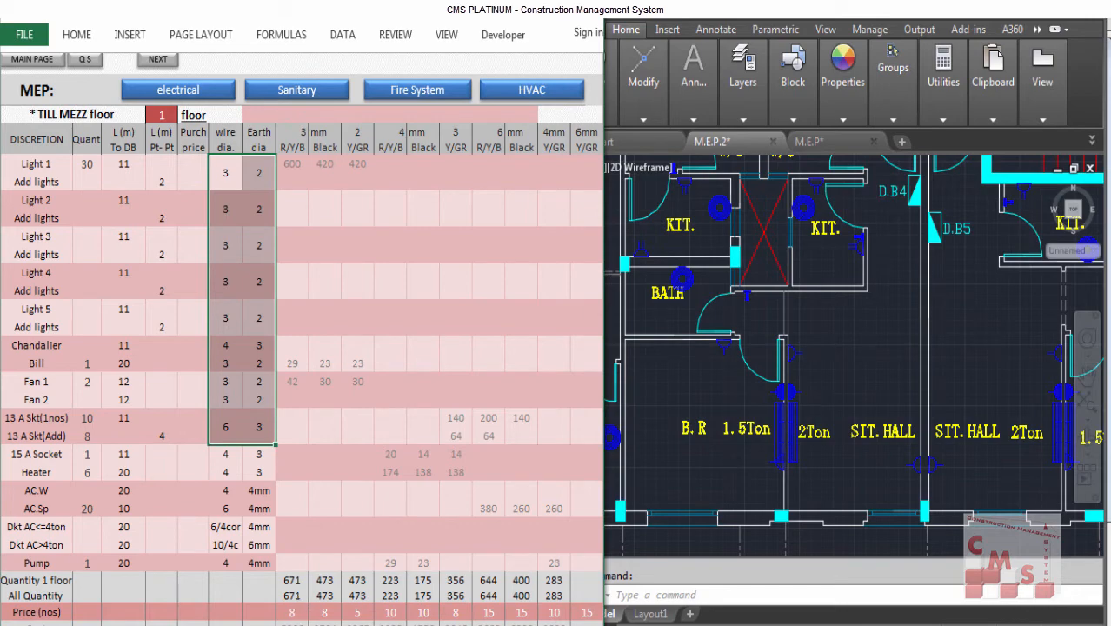
pyautogui.click(422, 624)
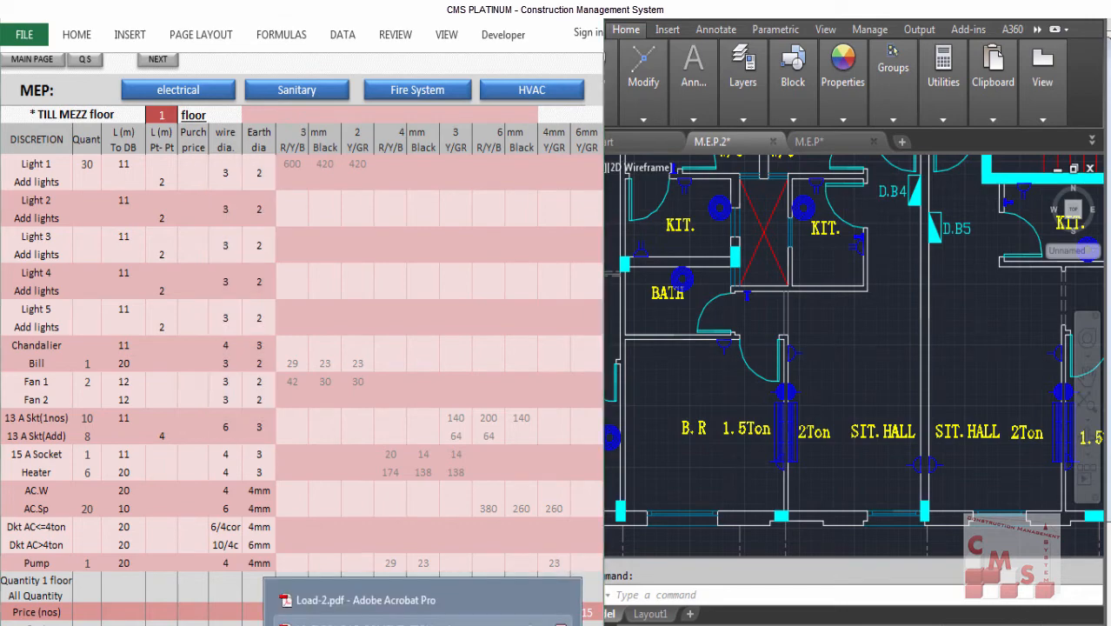
pyautogui.click(365, 600)
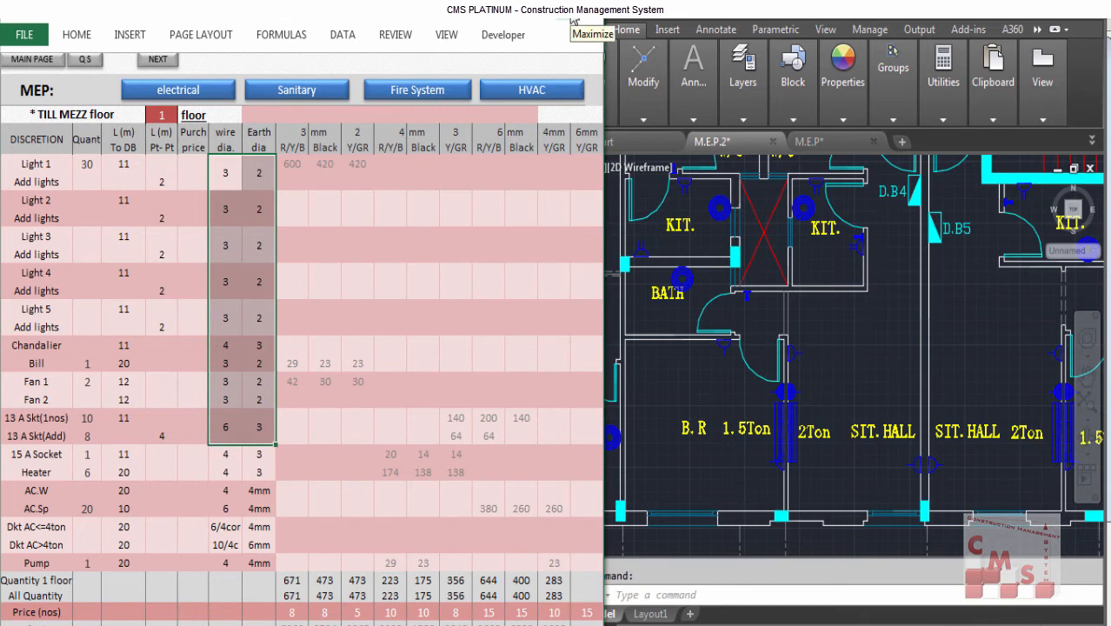
# - Maximize the MEP sheet and review the TILL MEZZ material columns, from wire sizes to couplers, boxes, sockets, switches and isolators
pyautogui.click(574, 19)
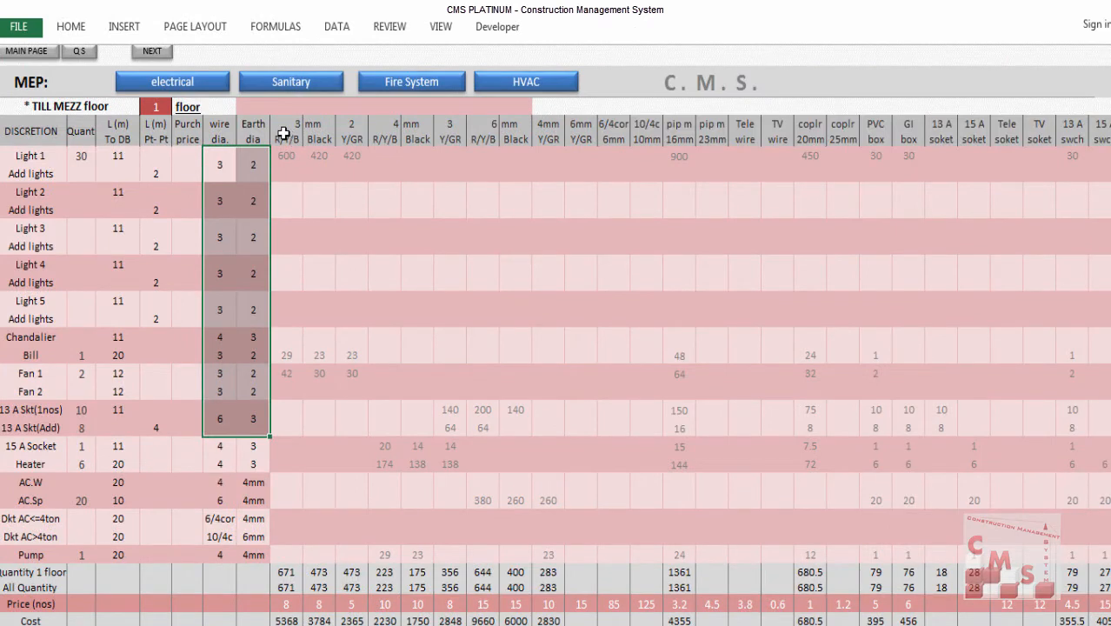
pyautogui.moveTo(280, 128); pyautogui.dragTo(561, 123)
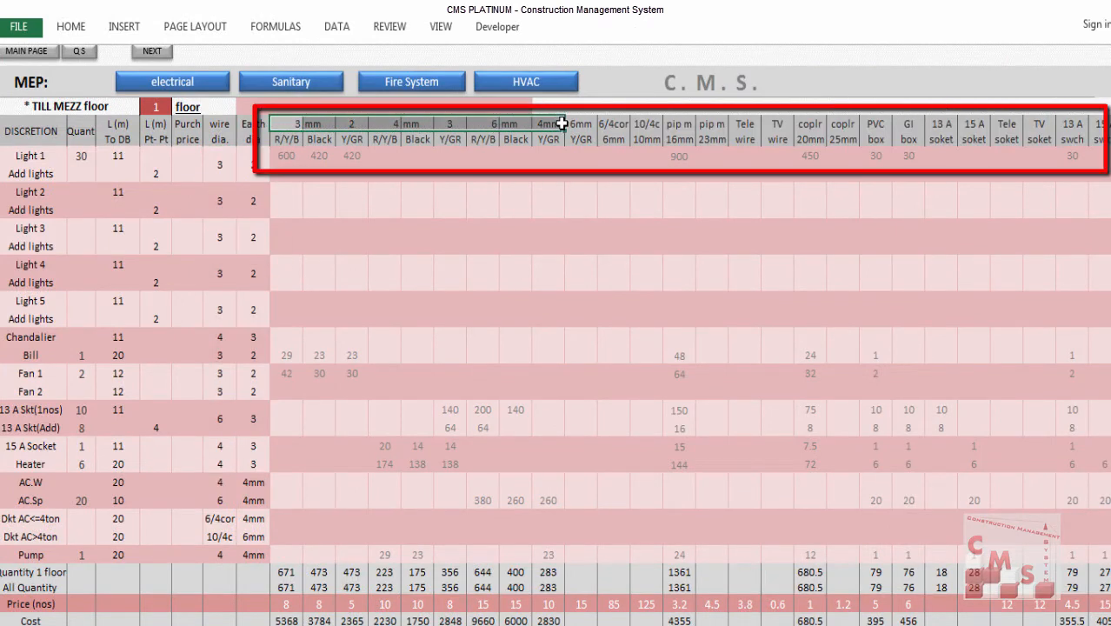
pyautogui.moveTo(285, 573); pyautogui.dragTo(560, 578)
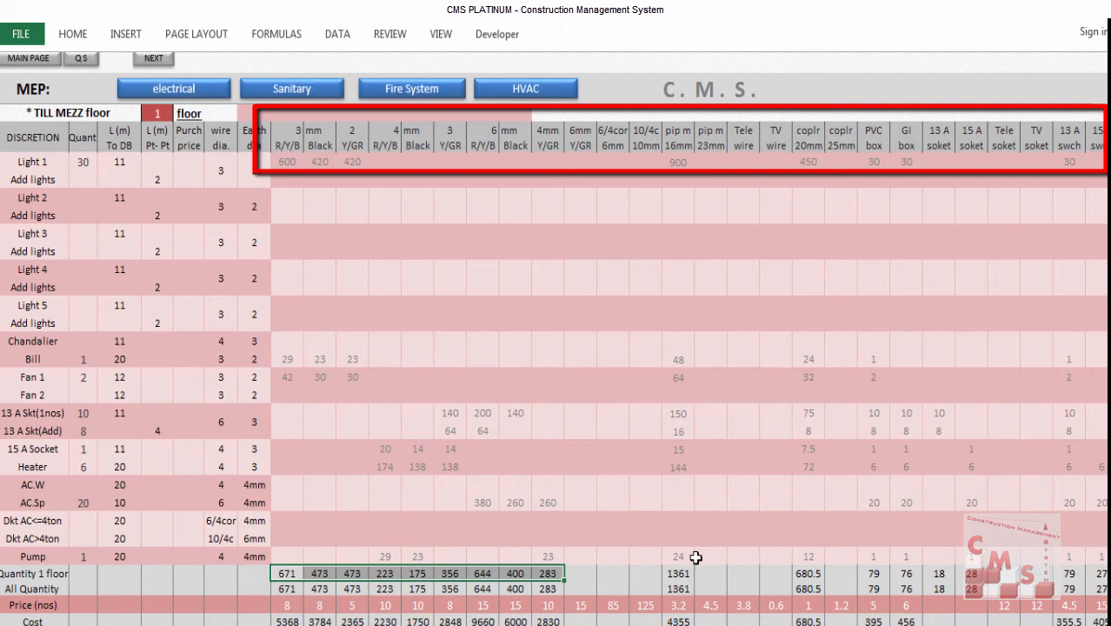
pyautogui.click(811, 575)
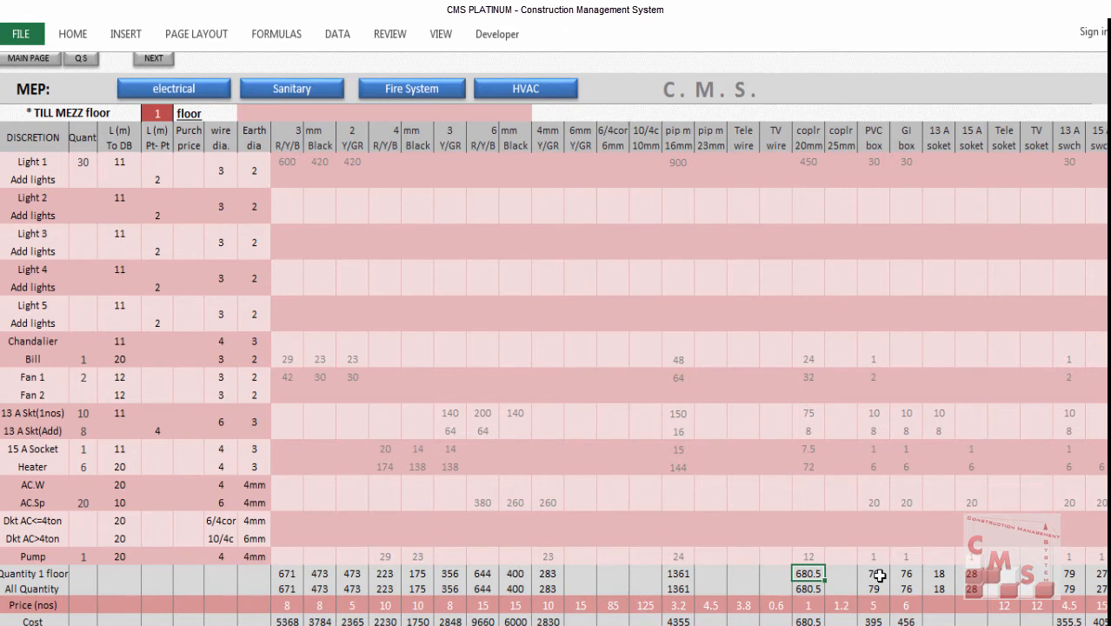
pyautogui.click(880, 130)
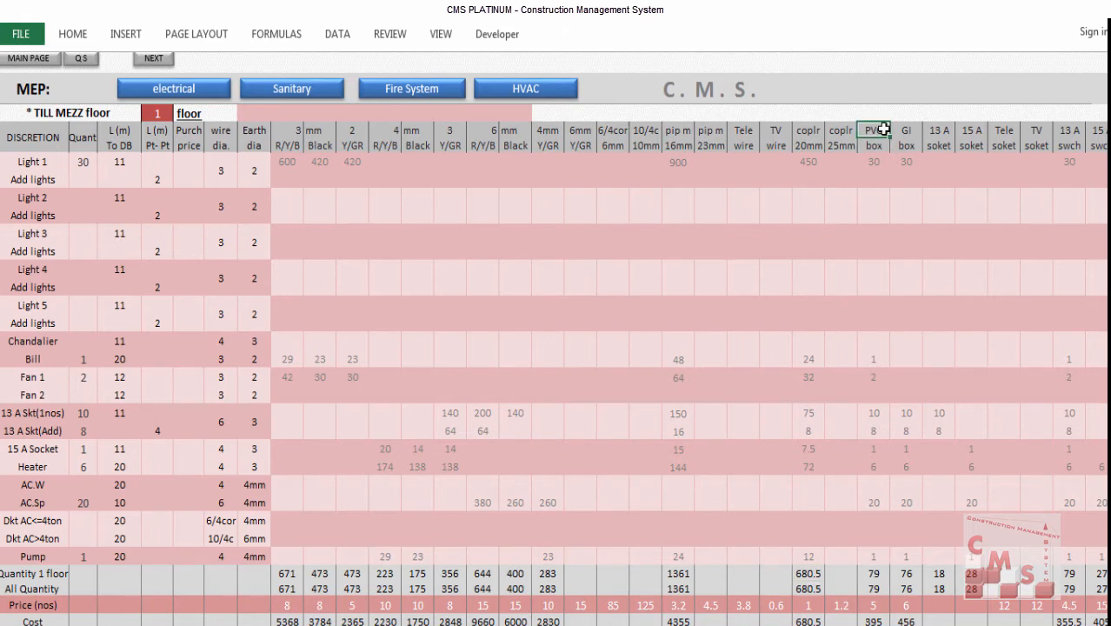
pyautogui.scroll(-1, 896, 135)
pyautogui.moveTo(838, 123); pyautogui.dragTo(1051, 132)
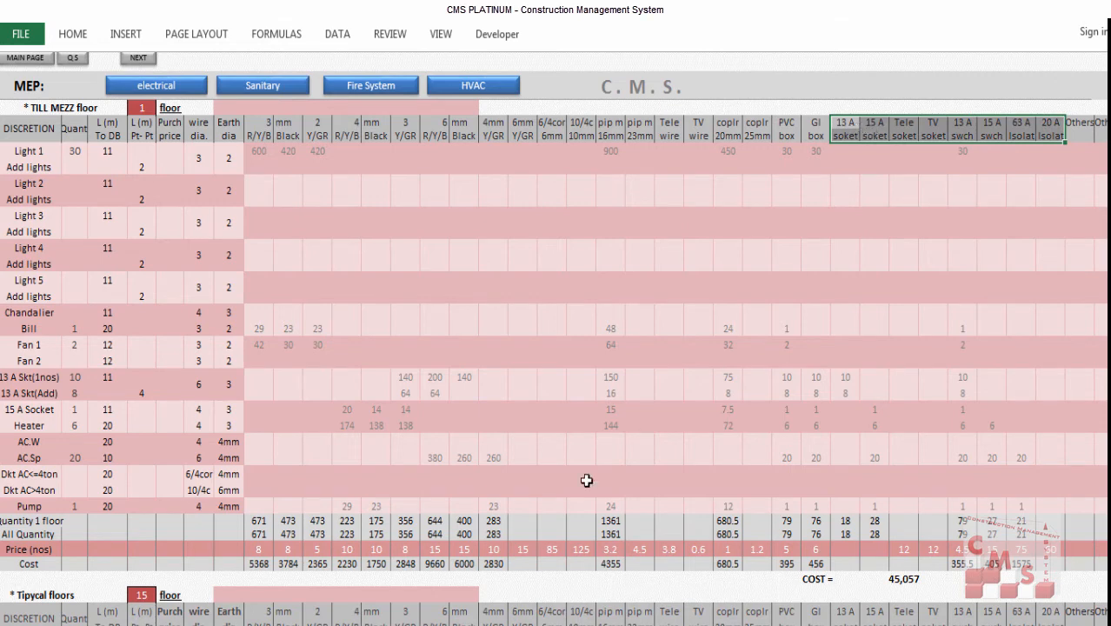
# - Review the Quantity 1 floor, All Quantity, Price and Cost rows of the TILL MEZZ table
pyautogui.moveTo(258, 521); pyautogui.dragTo(1010, 519)
pyautogui.moveTo(252, 535); pyautogui.dragTo(1021, 531)
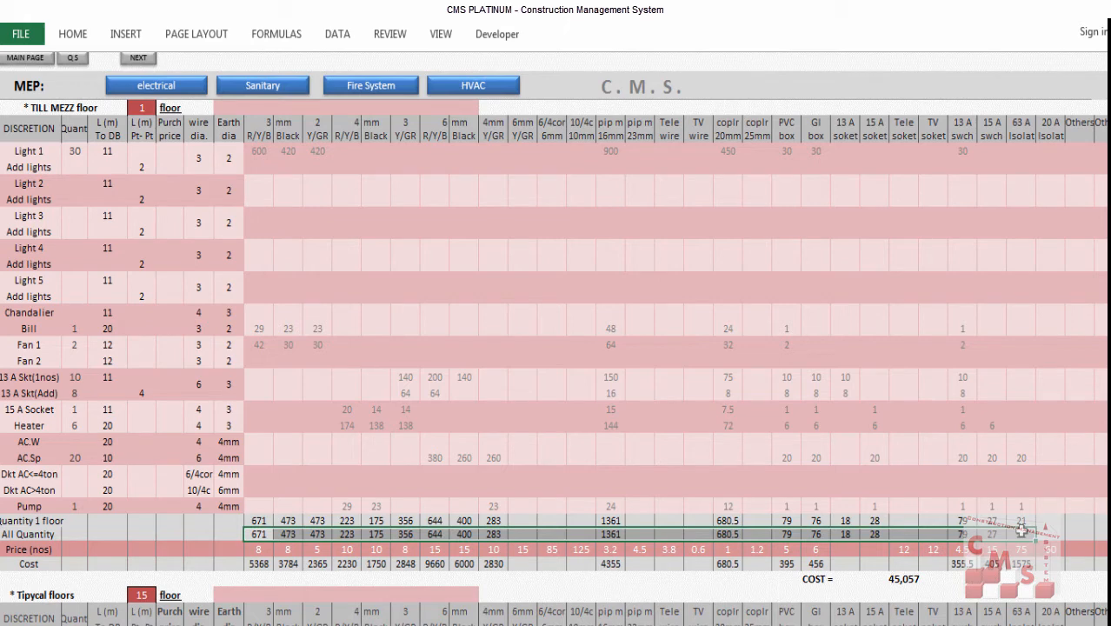
pyautogui.moveTo(262, 551); pyautogui.dragTo(526, 554)
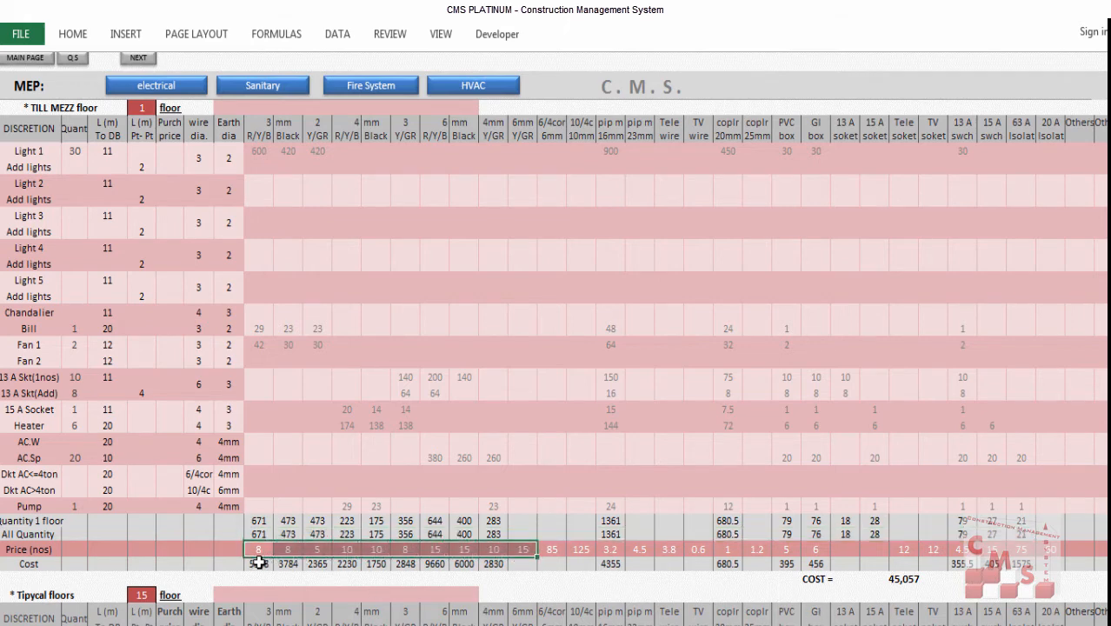
pyautogui.moveTo(258, 563); pyautogui.dragTo(850, 558)
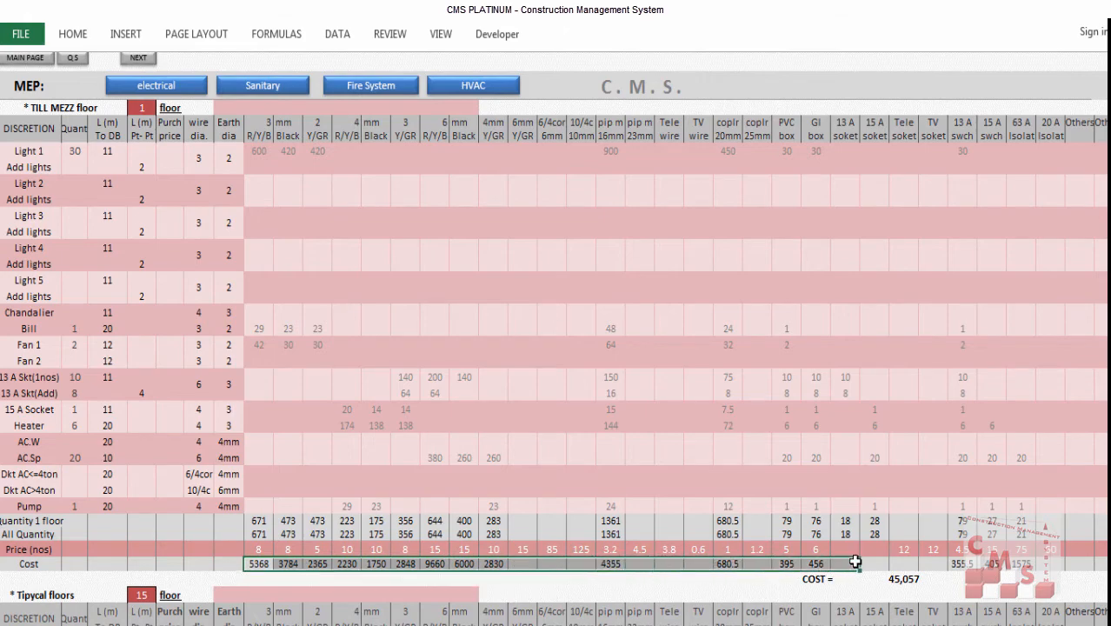
# - Review the typical floors table's quantities, prices and costs, continuing down to the 2-Distribution Boards section
pyautogui.scroll(-8, 365, 442)
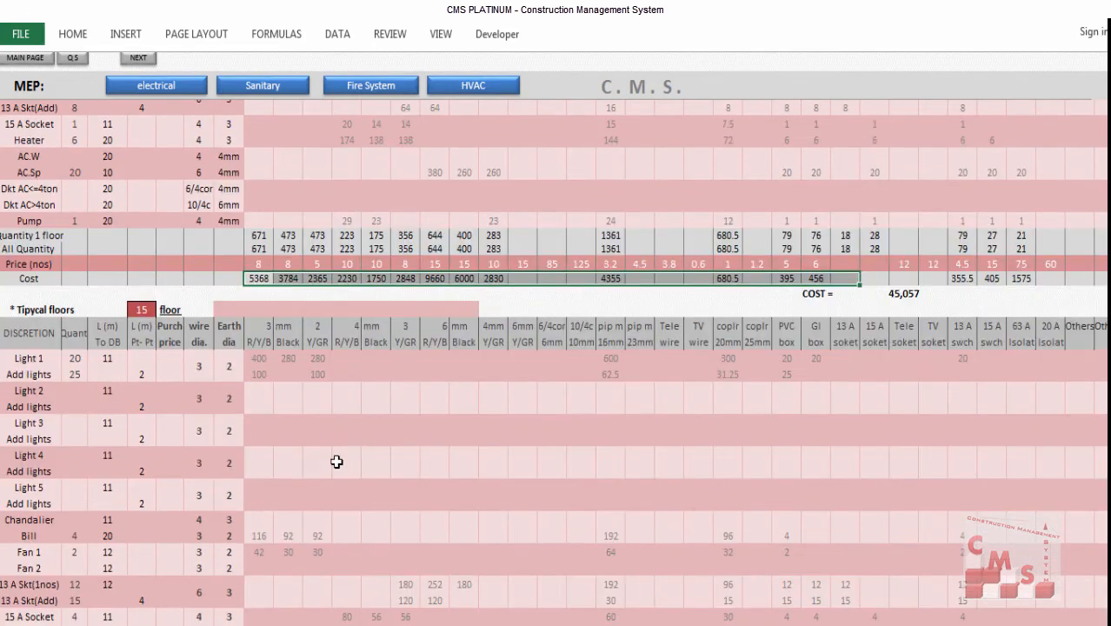
pyautogui.scroll(-4, 271, 476)
pyautogui.scroll(2, 273, 427)
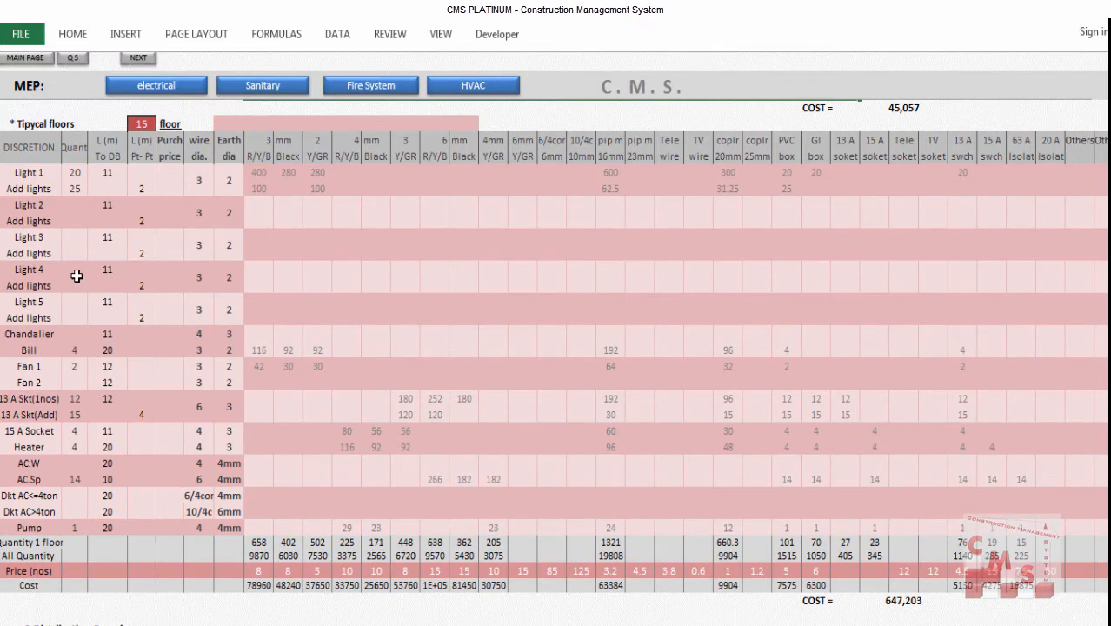
pyautogui.scroll(-4, 37, 452)
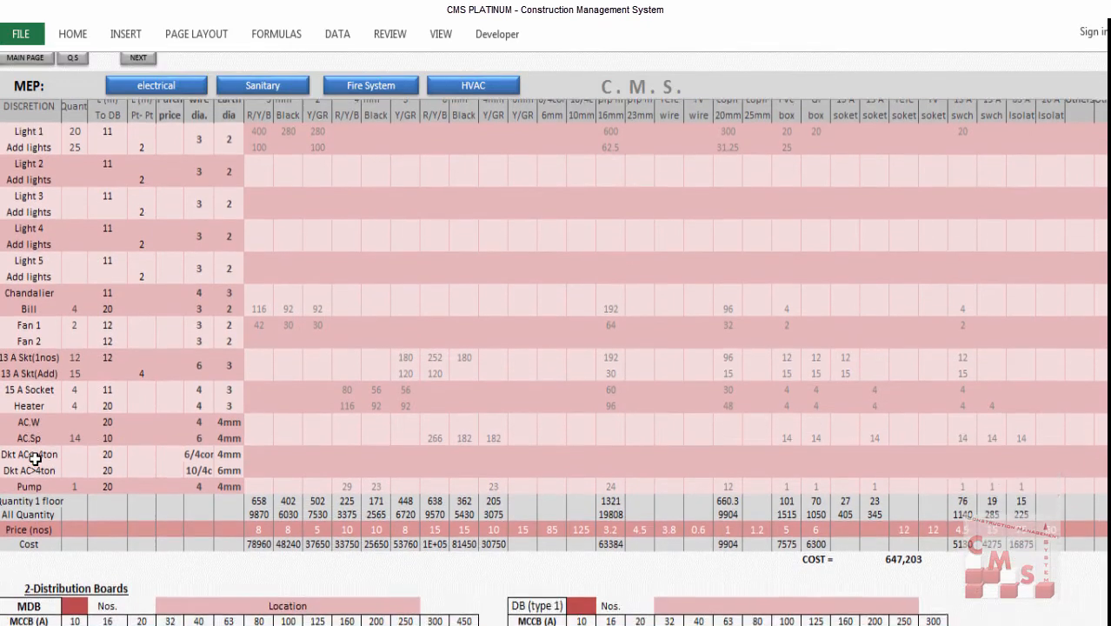
pyautogui.scroll(-1, 37, 454)
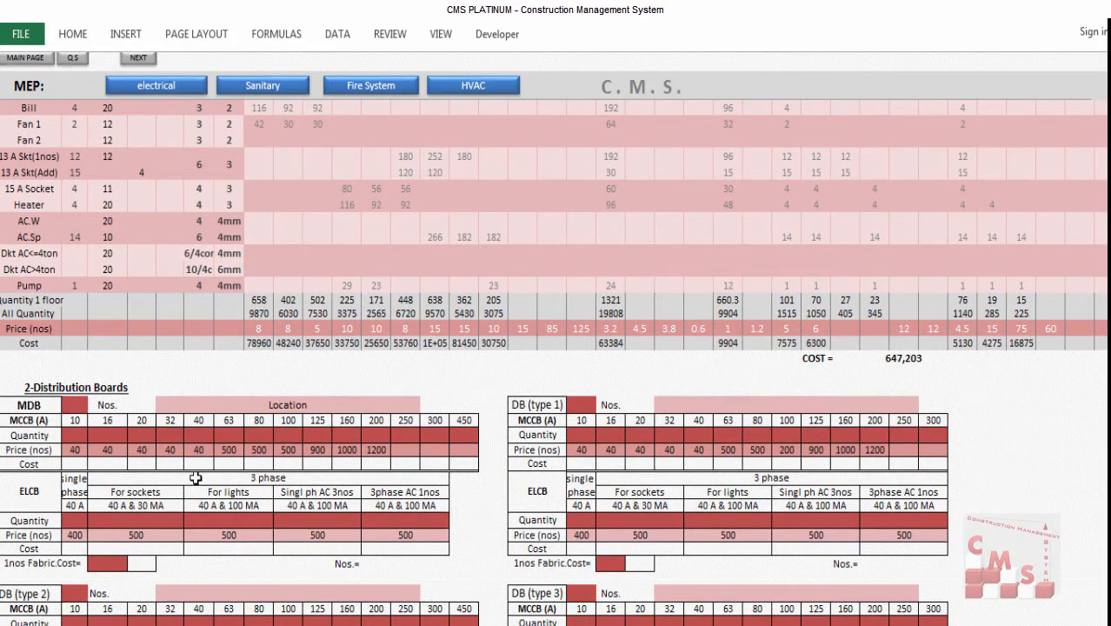
pyautogui.scroll(-1, 94, 456)
pyautogui.scroll(-1, 94, 457)
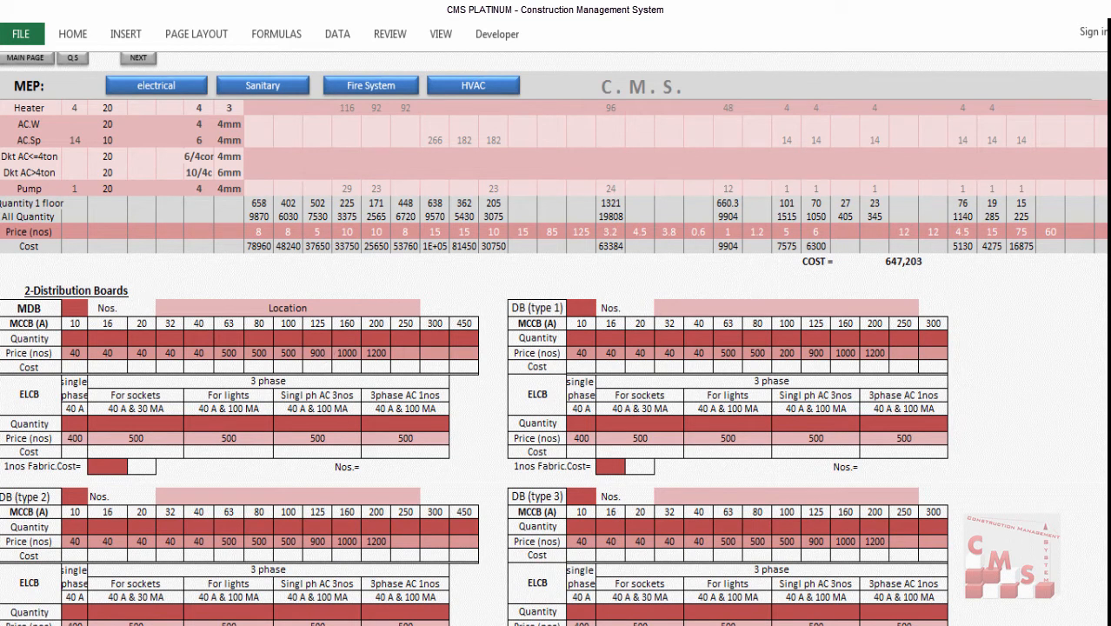
# - Switch to the load schedule PDF in Adobe Acrobat and examine the distribution board tables, both as an overview and enlarged to 150%
pyautogui.click(422, 623)
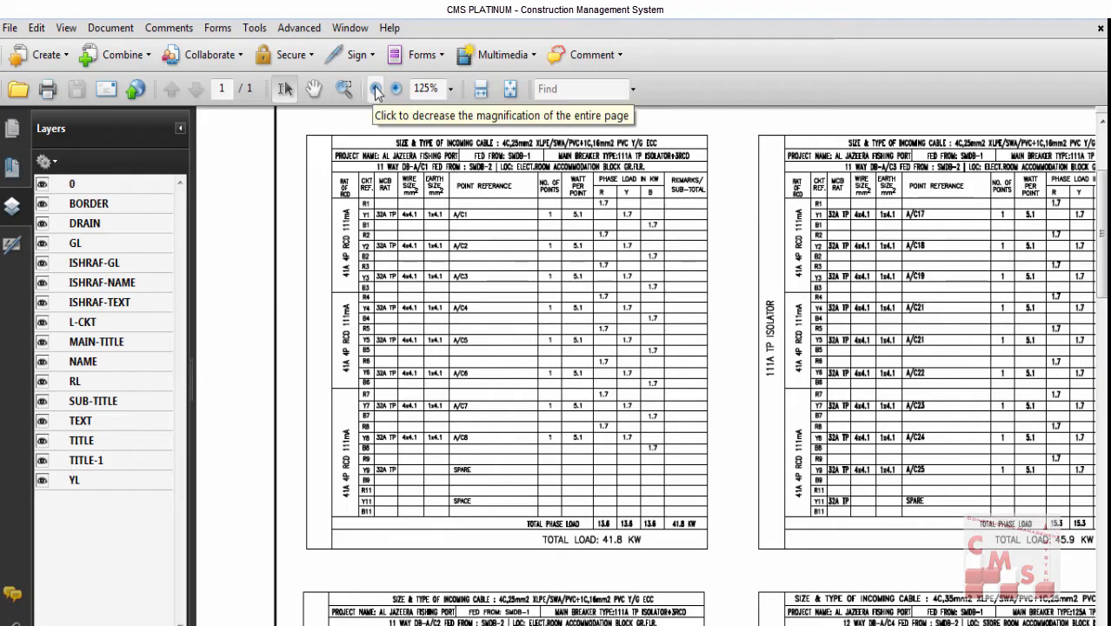
pyautogui.click(376, 90)
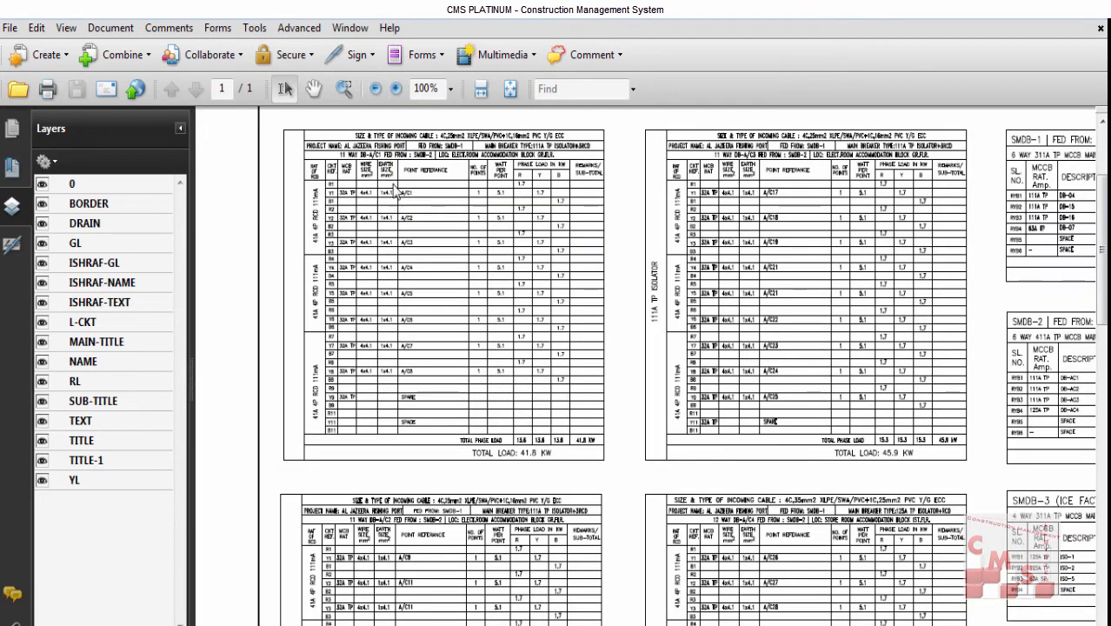
pyautogui.click(375, 89)
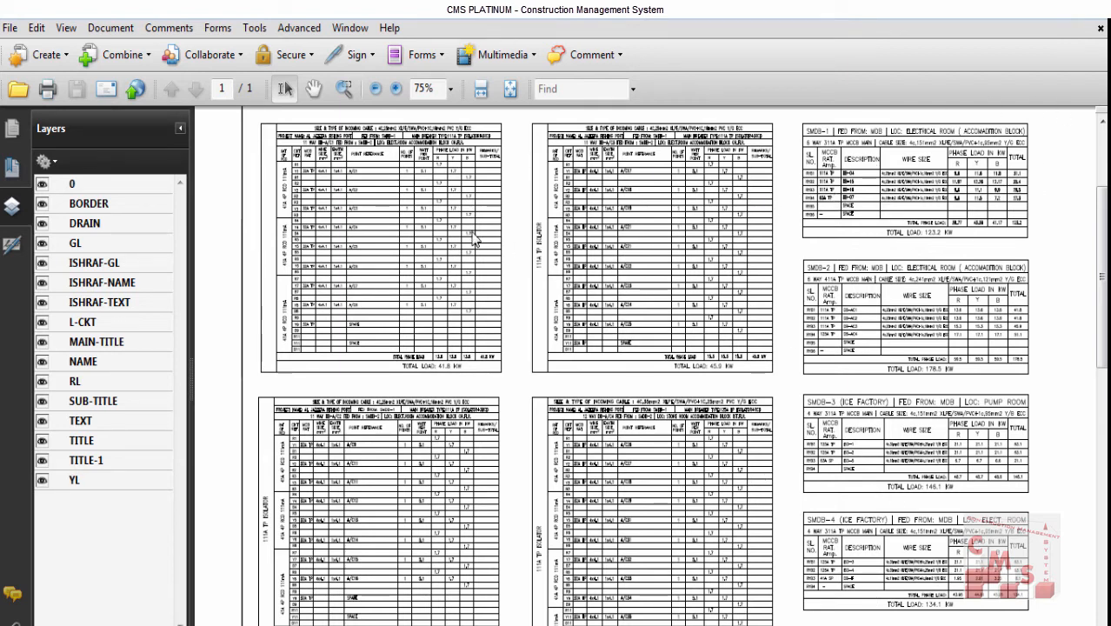
pyautogui.click(396, 91)
pyautogui.click(396, 91)
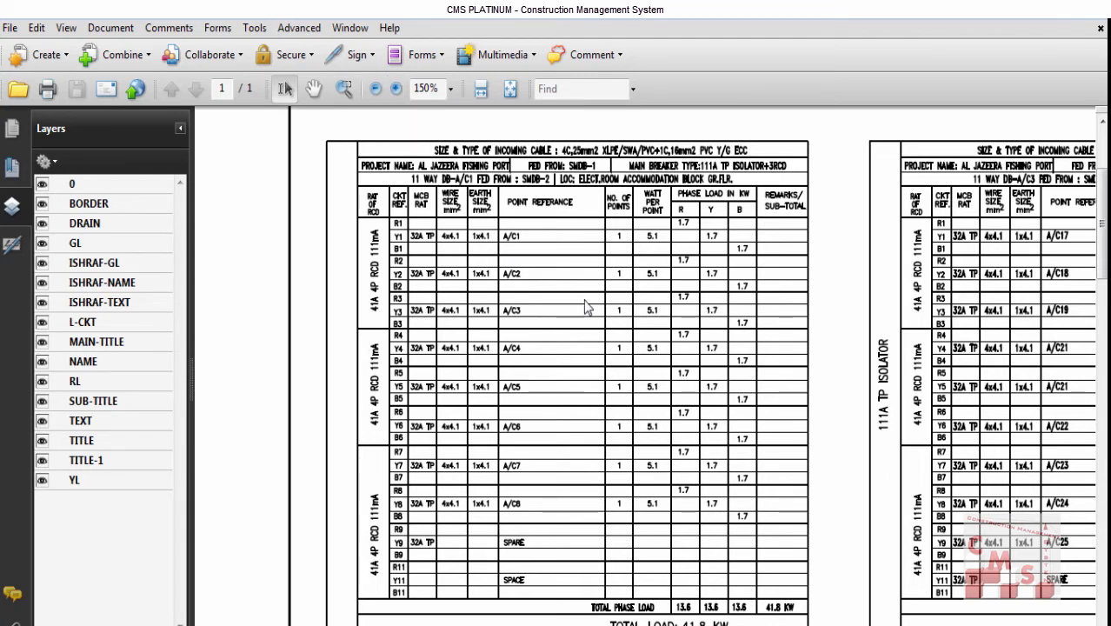
pyautogui.hotkey('ctrl', '=')
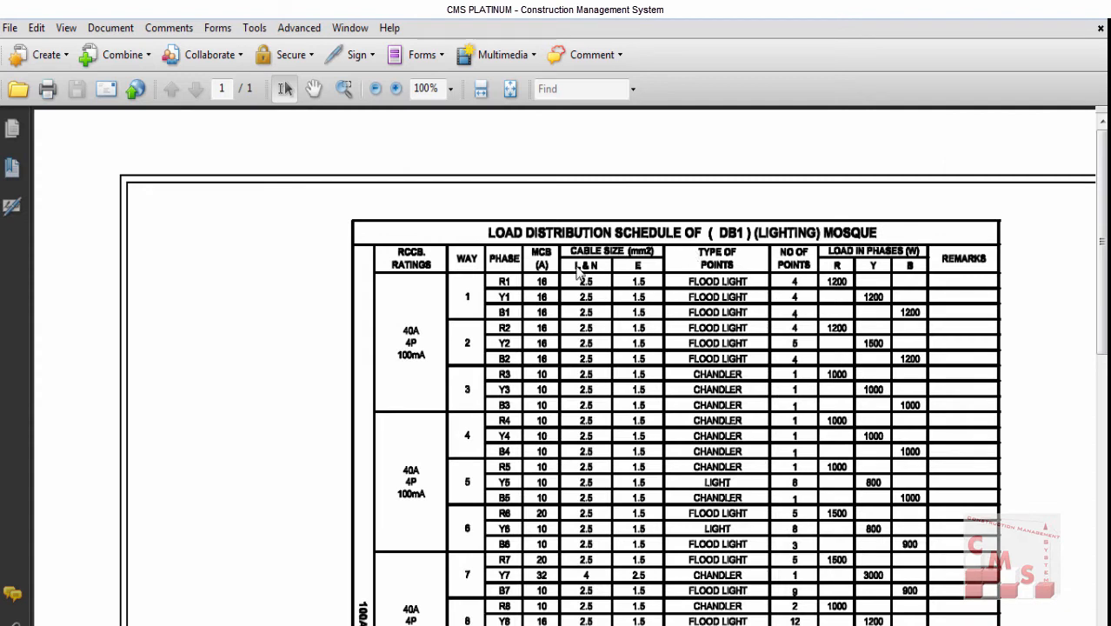
# - Examine the RCCB ratings and integral isolator in the DB1 (Lighting) Mosque load distribution schedule from way 1 to way 18
pyautogui.scroll(-3, 434, 297)
pyautogui.scroll(2, 435, 298)
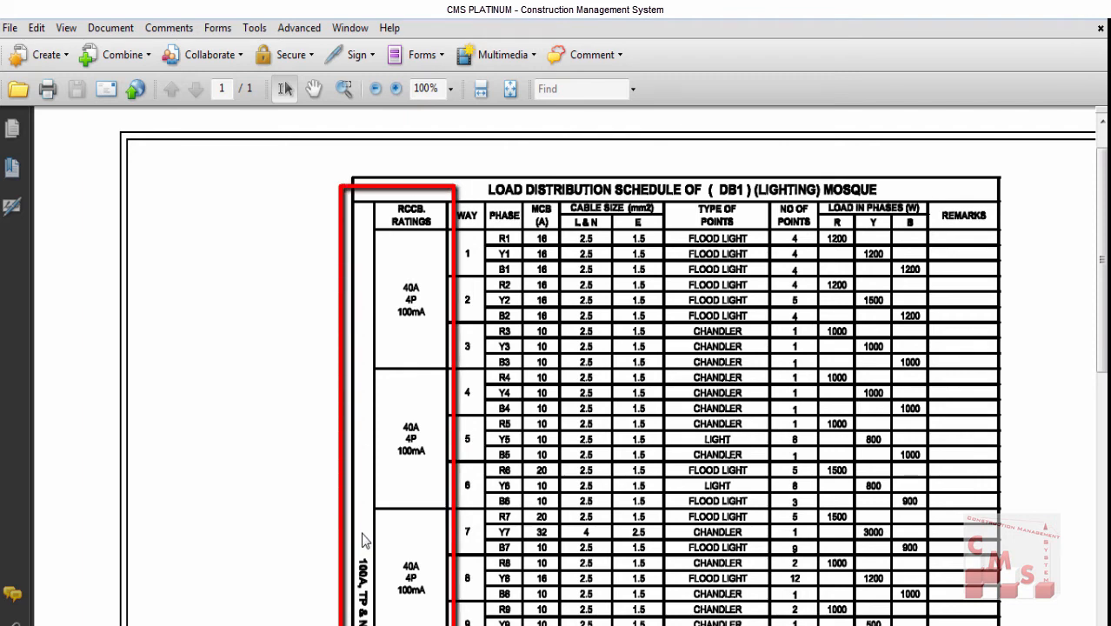
pyautogui.scroll(-2, 364, 547)
pyautogui.scroll(1, 416, 244)
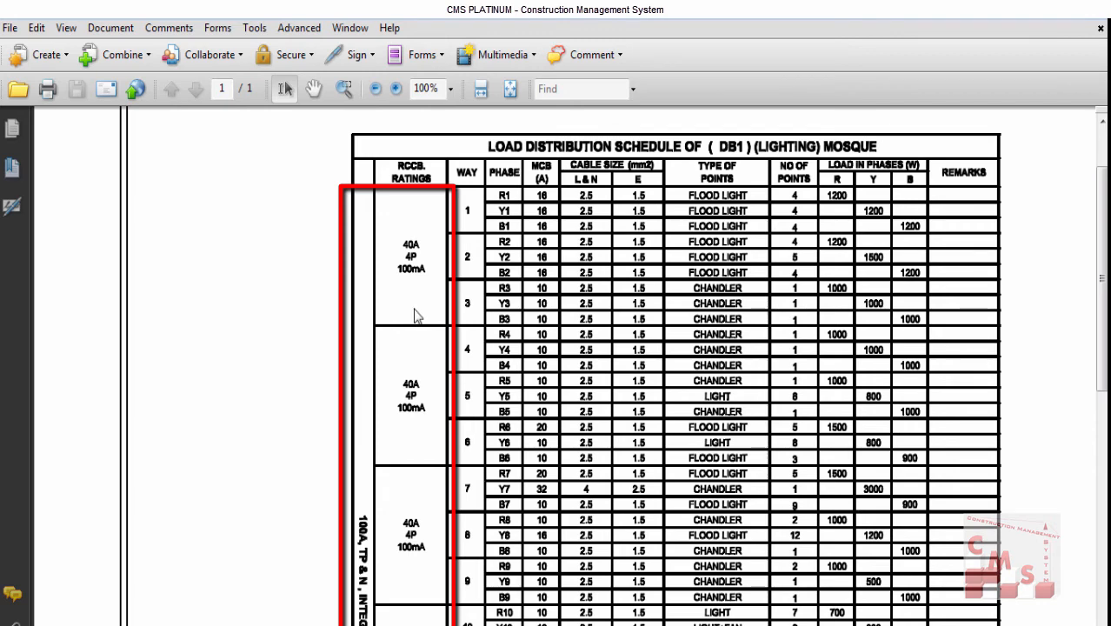
pyautogui.scroll(-6, 416, 316)
pyautogui.scroll(-4, 415, 316)
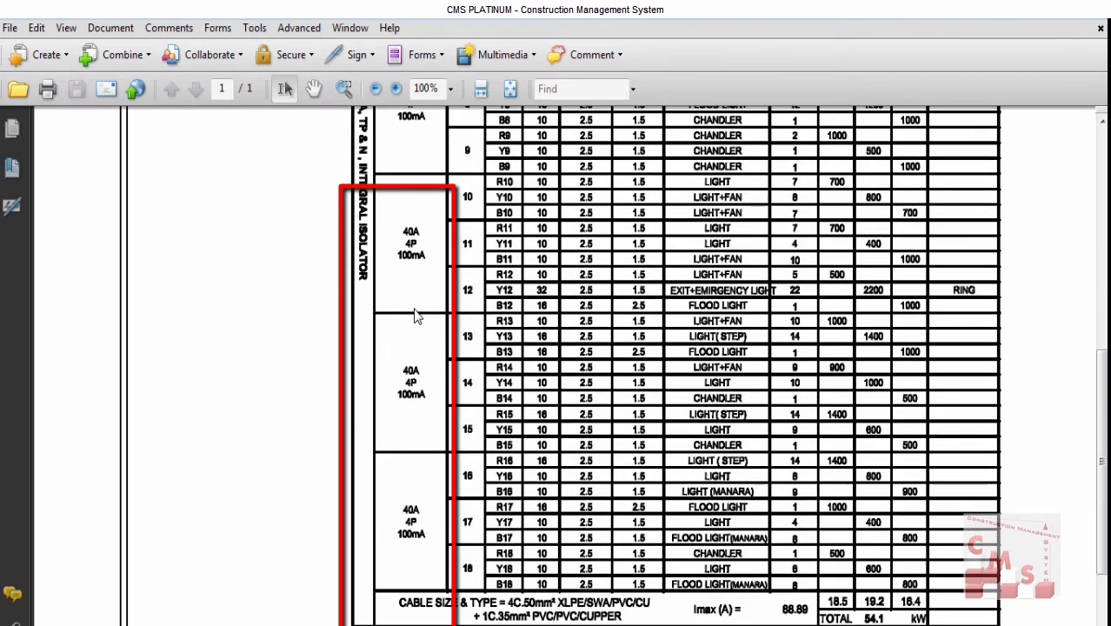
pyautogui.scroll(2, 416, 317)
pyautogui.scroll(1, 415, 316)
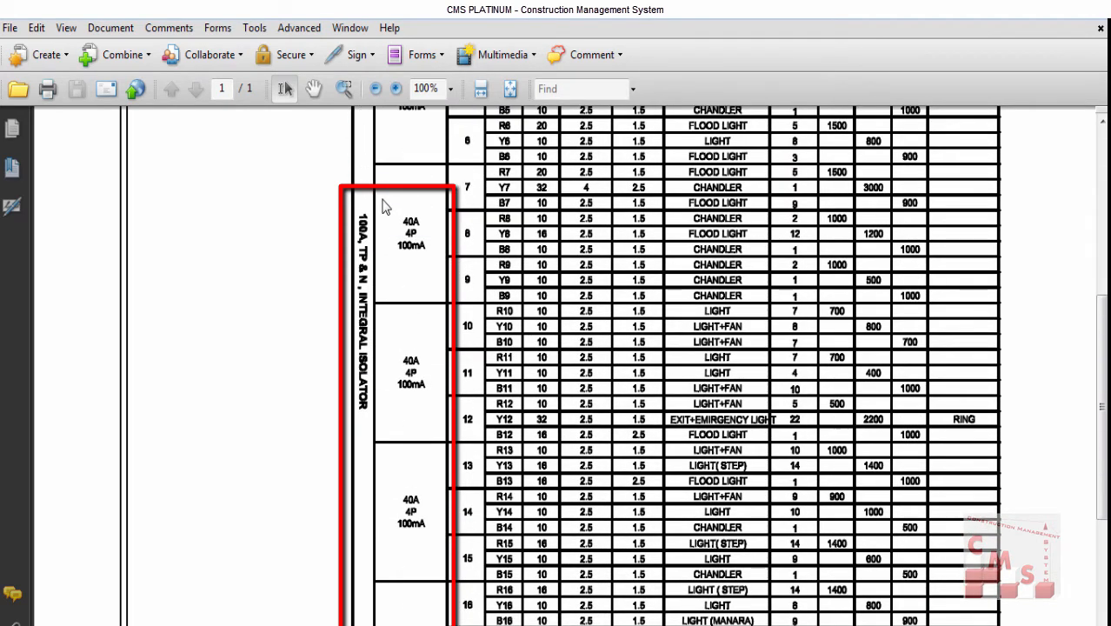
pyautogui.scroll(5, 410, 280)
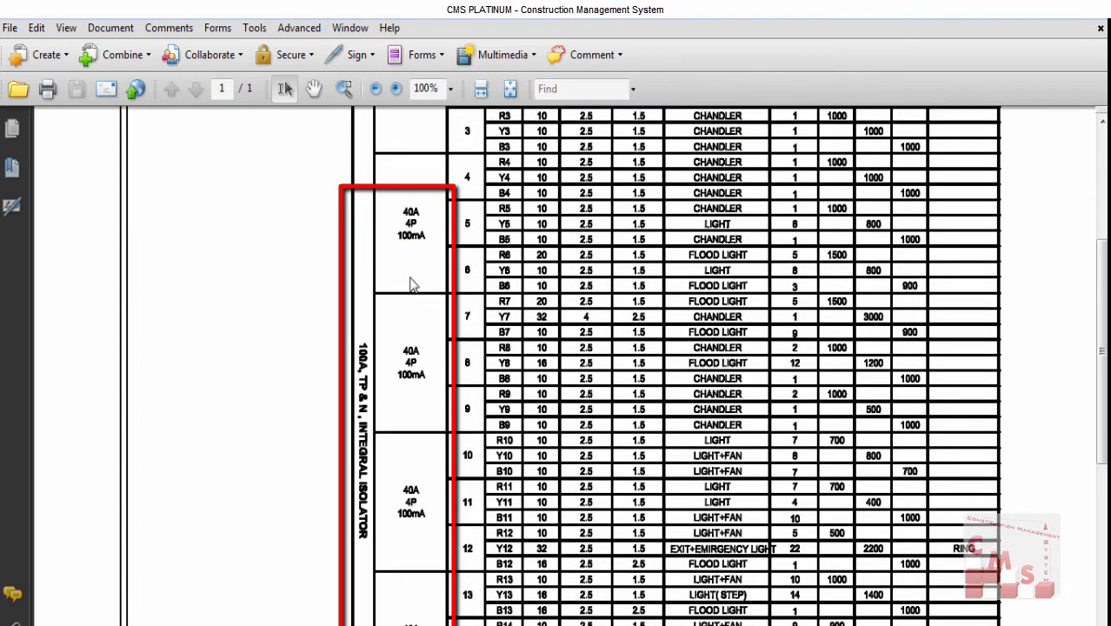
pyautogui.scroll(-4, 413, 480)
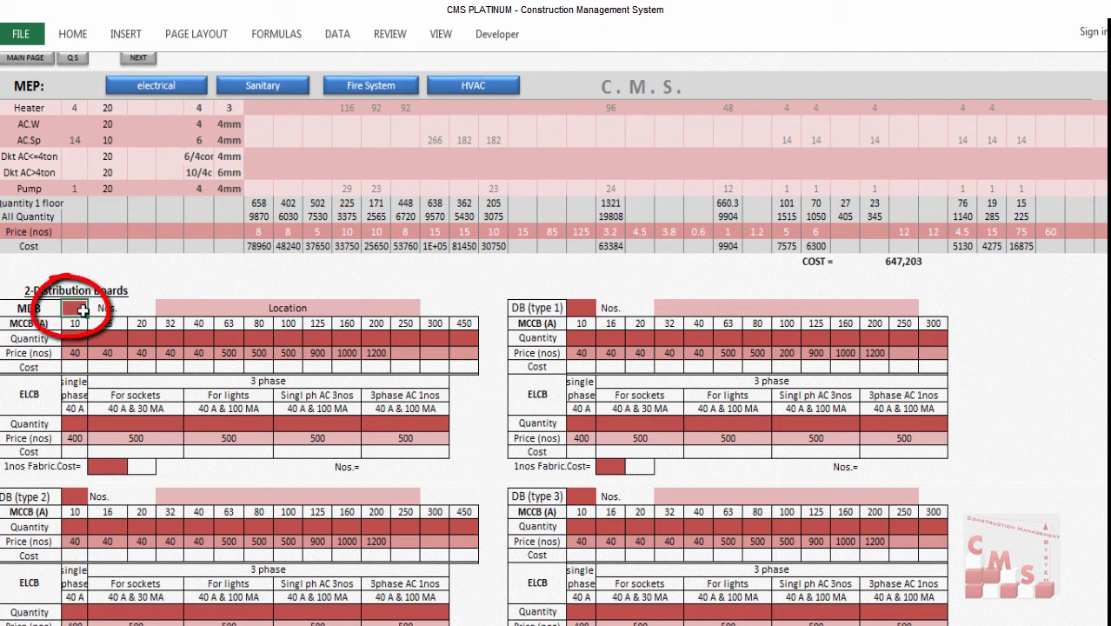
# - Review the MDB table's board count cell, MCCB ampere ratings from 10 to 450, and the MCCB and ELCB Quantity rows
pyautogui.click(83, 310)
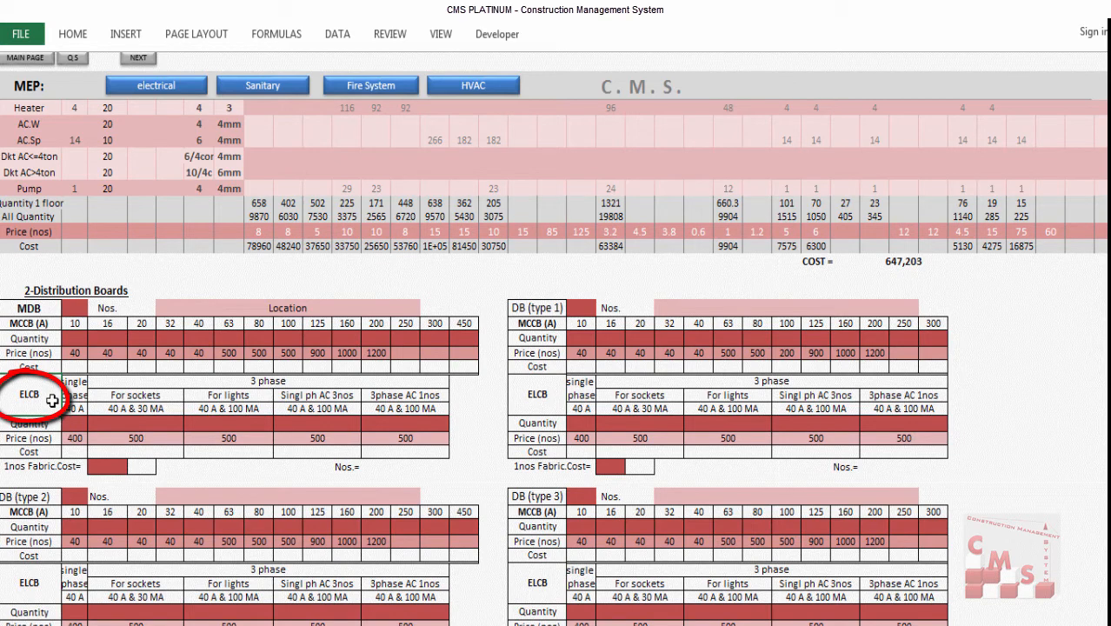
pyautogui.click(74, 338)
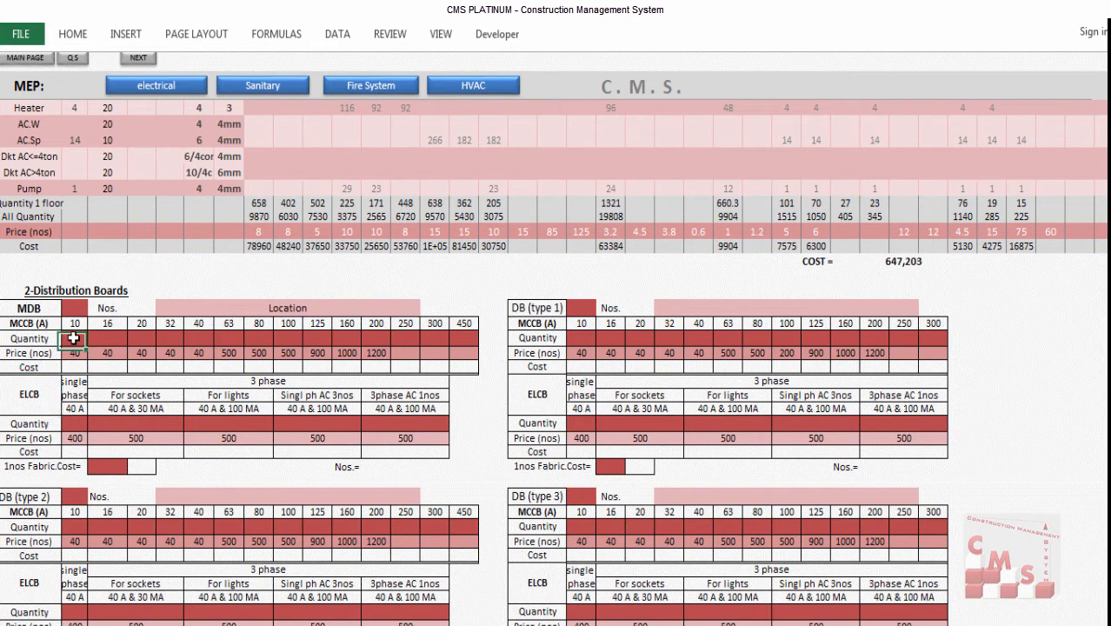
pyautogui.moveTo(73, 338); pyautogui.dragTo(466, 338)
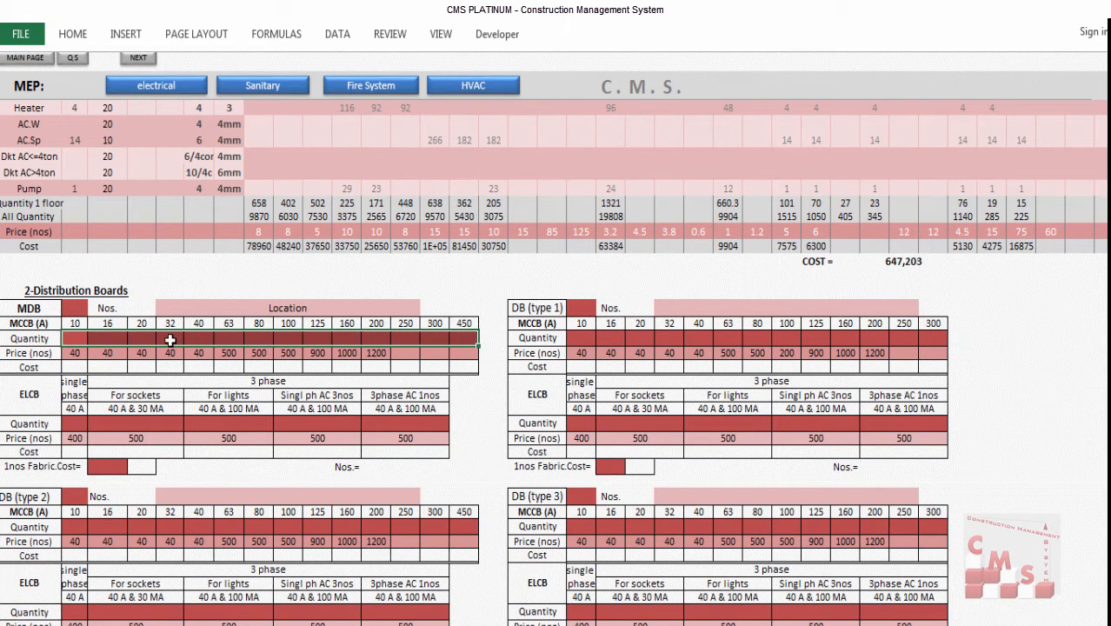
pyautogui.moveTo(70, 423); pyautogui.dragTo(400, 421)
pyautogui.moveTo(211, 329); pyautogui.dragTo(471, 326)
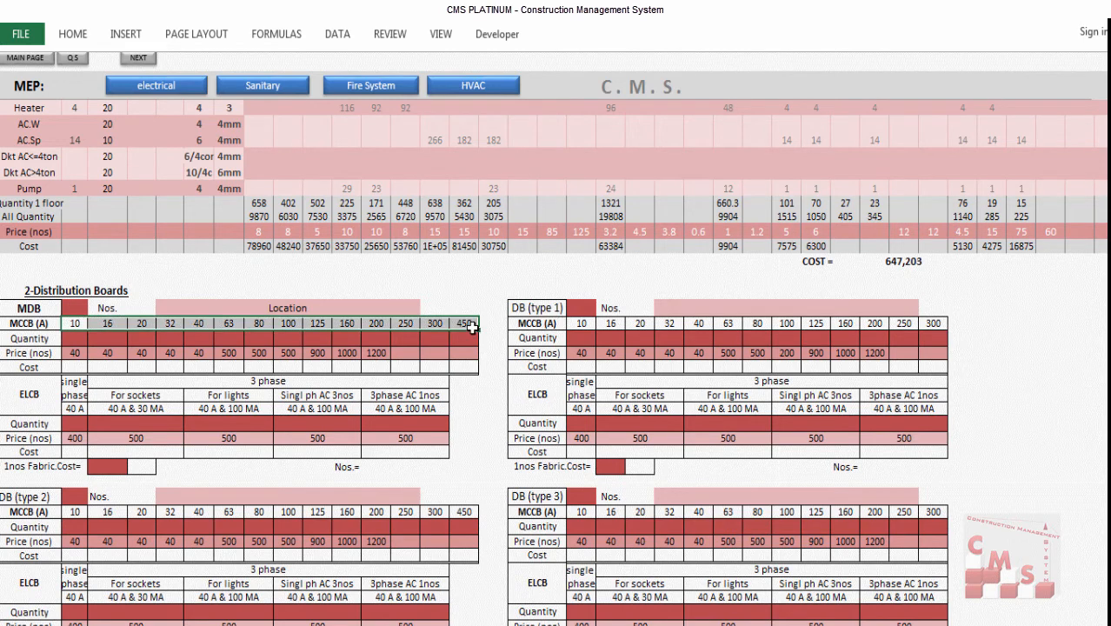
pyautogui.click(78, 323)
pyautogui.click(92, 324)
pyautogui.click(82, 324)
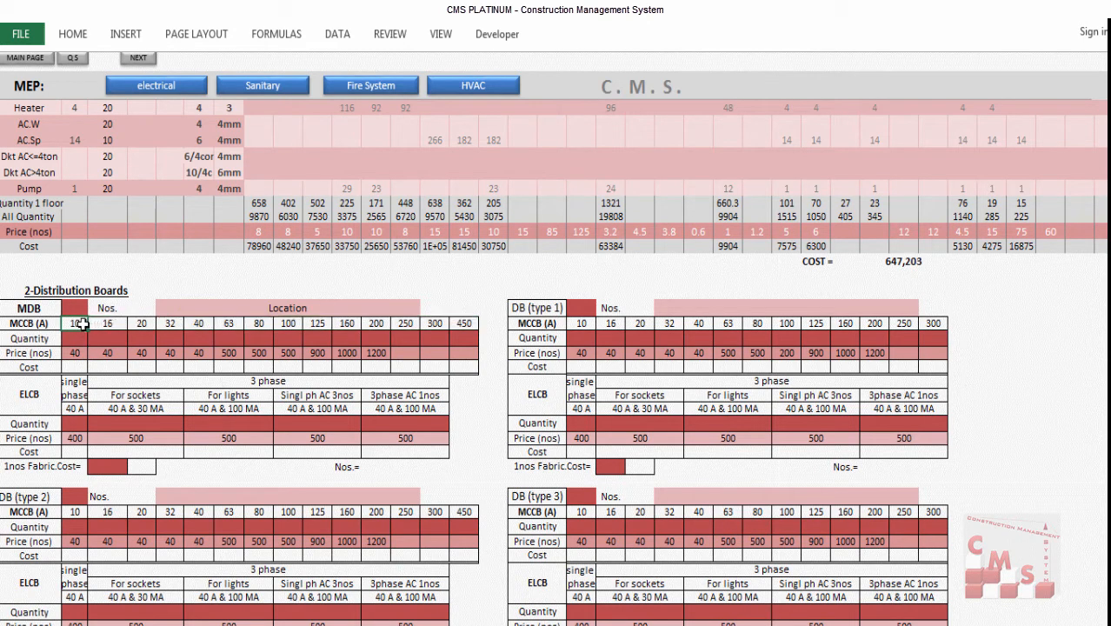
pyautogui.click(464, 327)
# - Review the MDB table's three-phase ELCB categories for sockets, lights and AC together with the Quantity cells to fill
pyautogui.click(46, 400)
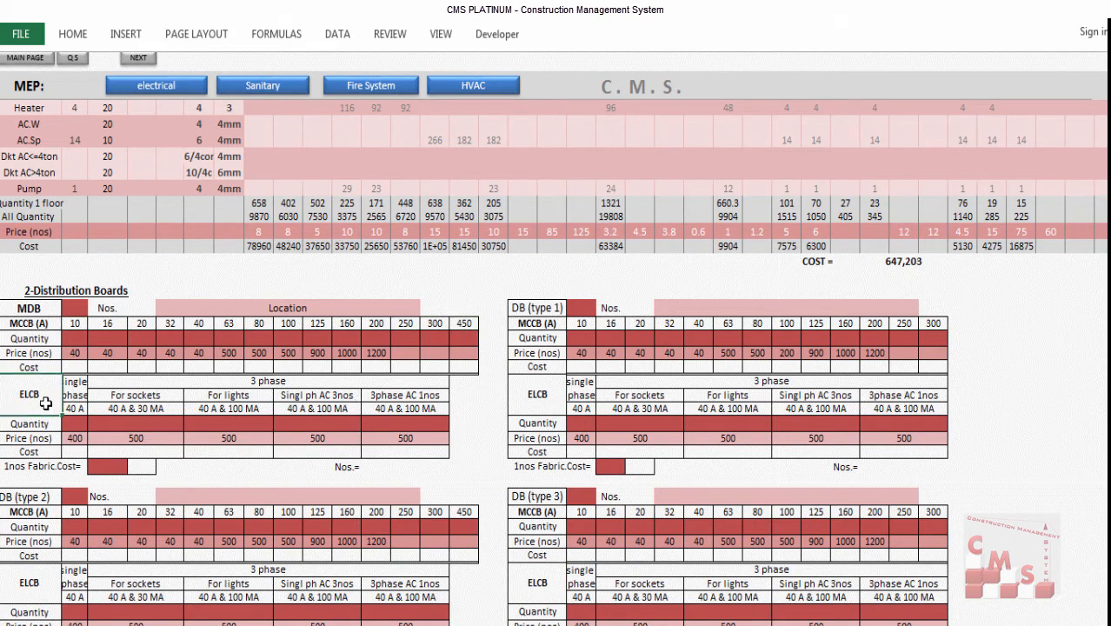
pyautogui.moveTo(96, 398); pyautogui.dragTo(223, 400)
pyautogui.moveTo(293, 400); pyautogui.dragTo(432, 403)
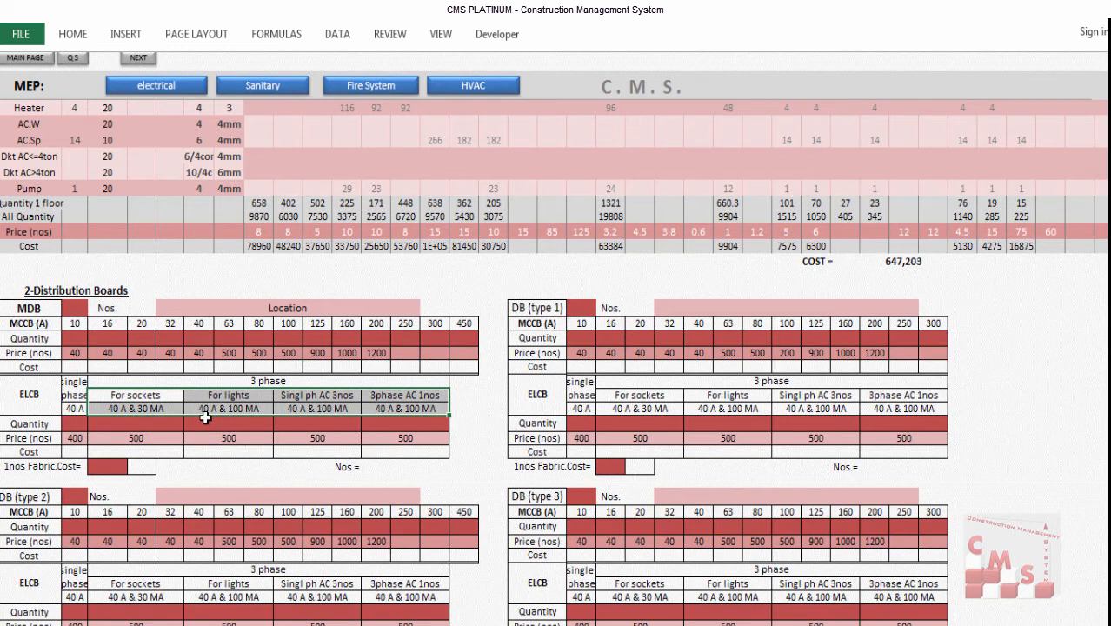
pyautogui.moveTo(163, 423); pyautogui.dragTo(390, 421)
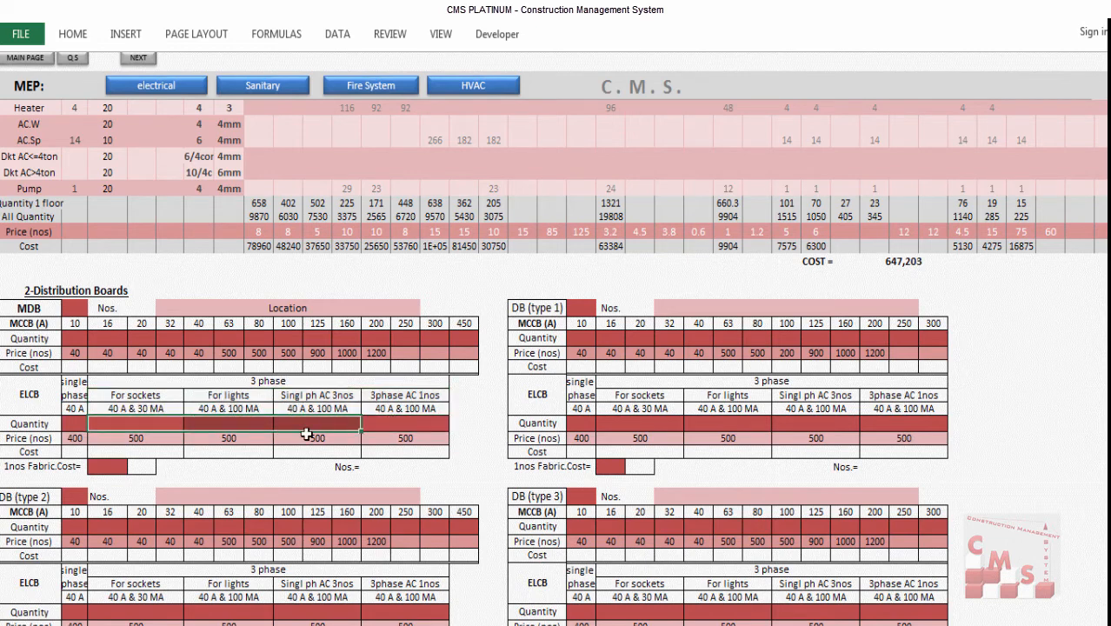
pyautogui.moveTo(103, 339); pyautogui.dragTo(466, 342)
pyautogui.moveTo(82, 426); pyautogui.dragTo(439, 425)
# - Switch to the load schedule workbook and examine the ELCB Rating column on the DB-S sheet
pyautogui.click(372, 625)
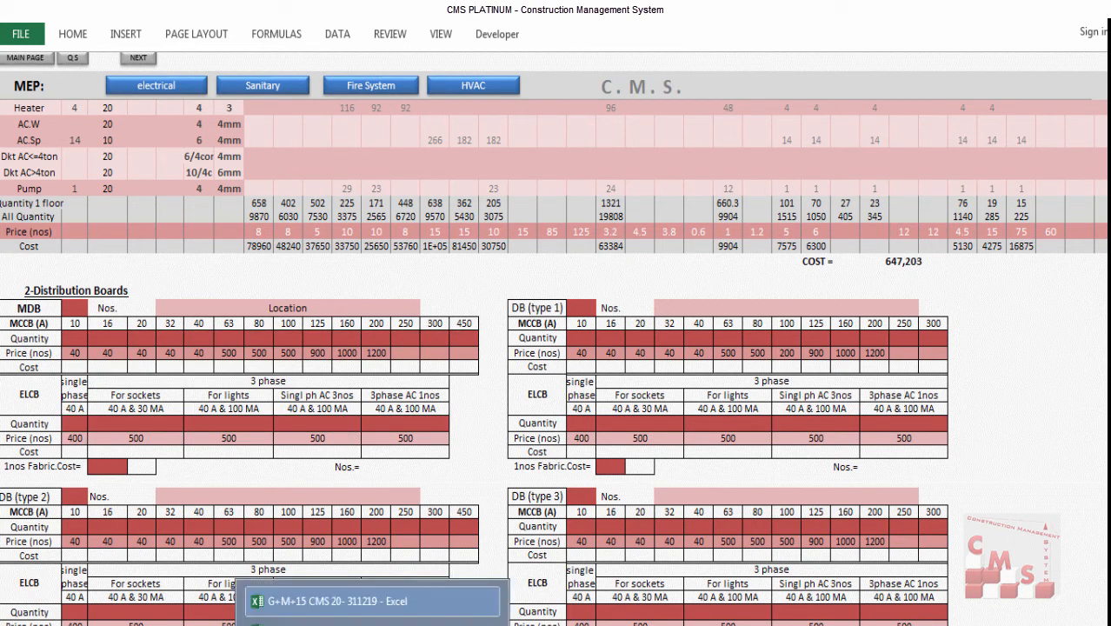
pyautogui.click(372, 600)
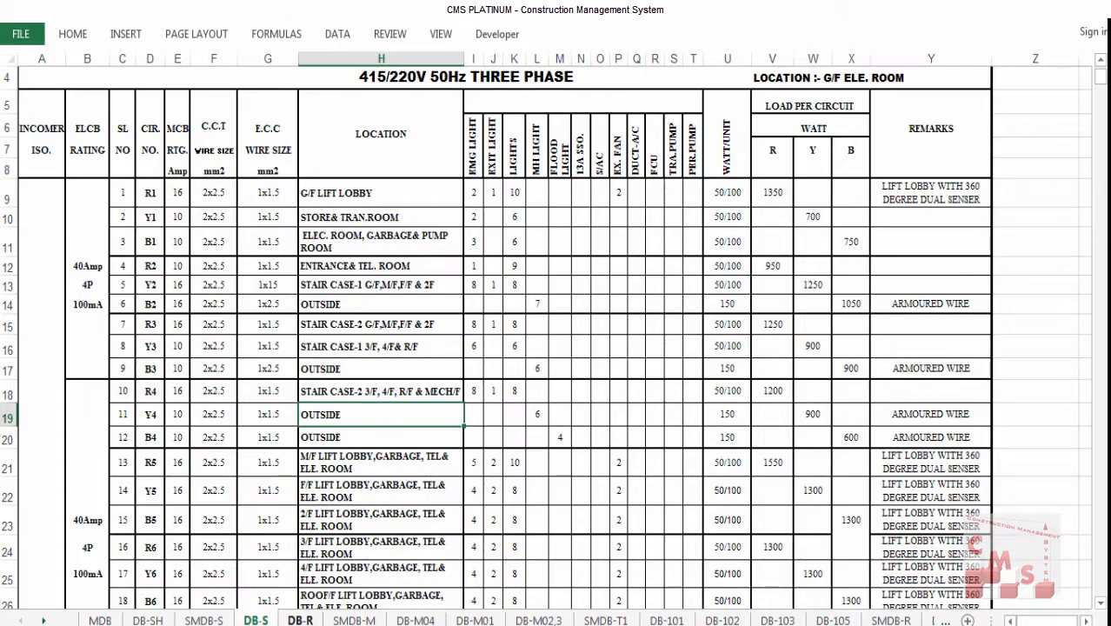
pyautogui.scroll(1, 255, 253)
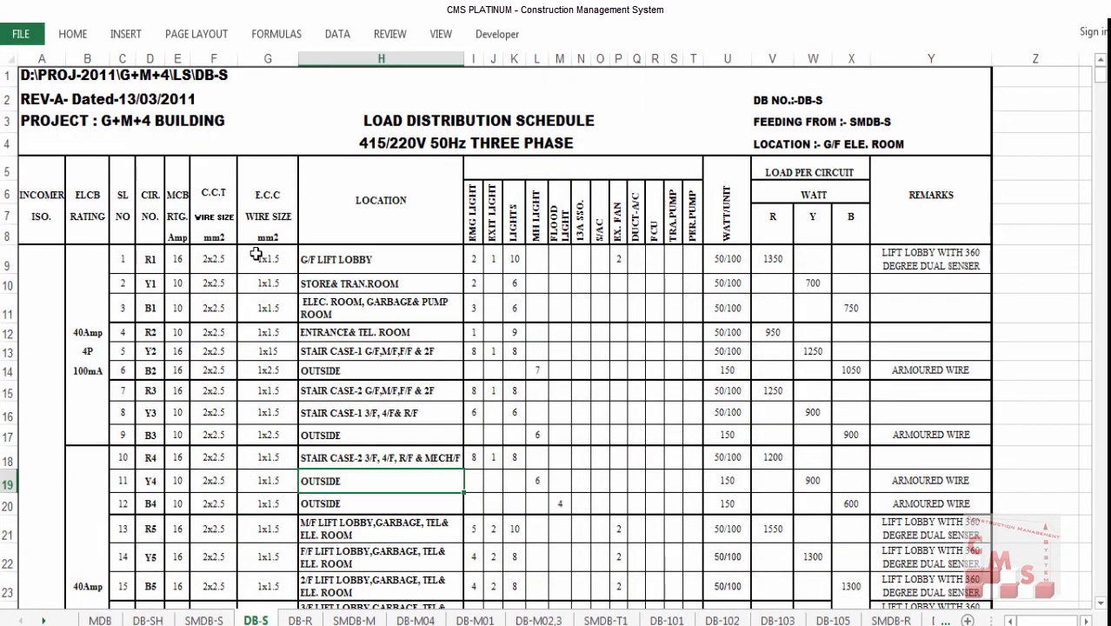
pyautogui.scroll(-1, 256, 253)
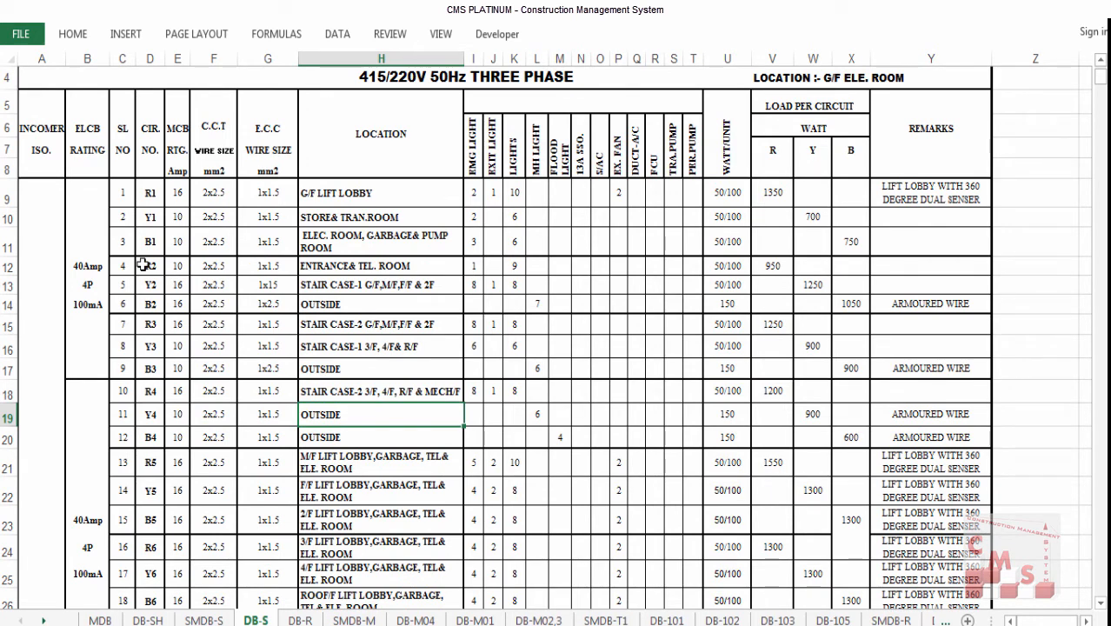
pyautogui.click(92, 131)
pyautogui.click(87, 235)
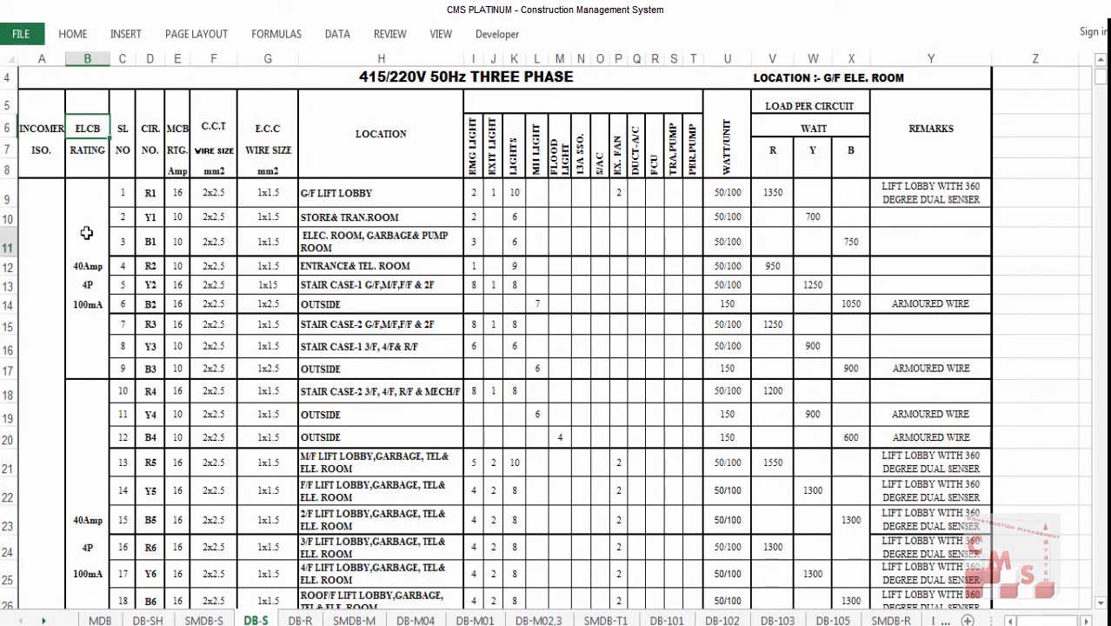
pyautogui.moveTo(87, 266); pyautogui.dragTo(86, 303)
pyautogui.scroll(-2, 92, 311)
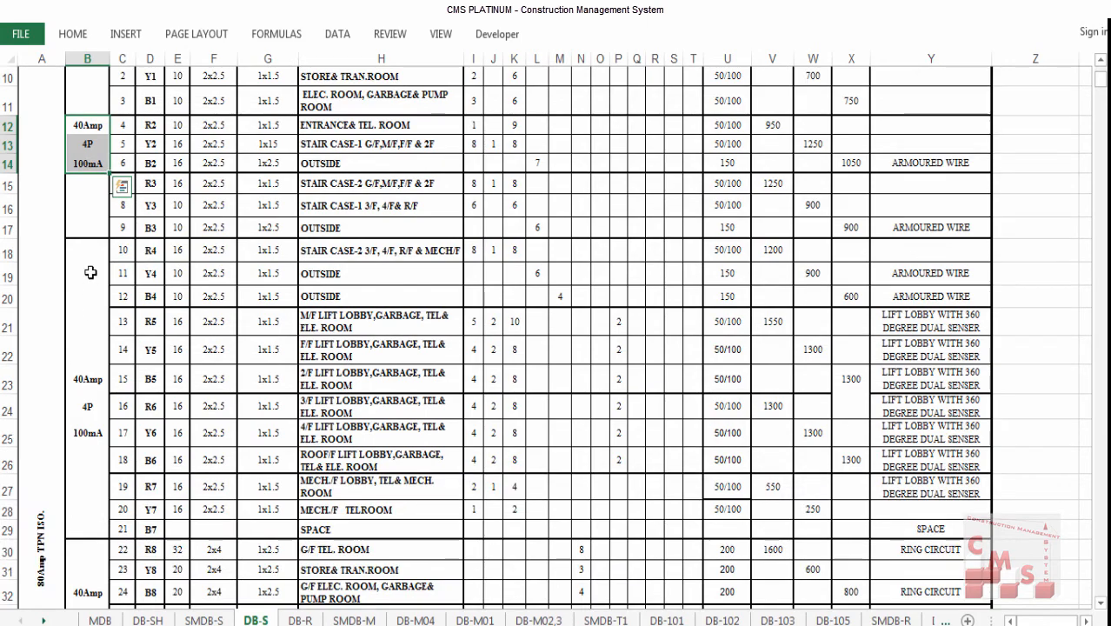
pyautogui.scroll(3, 90, 122)
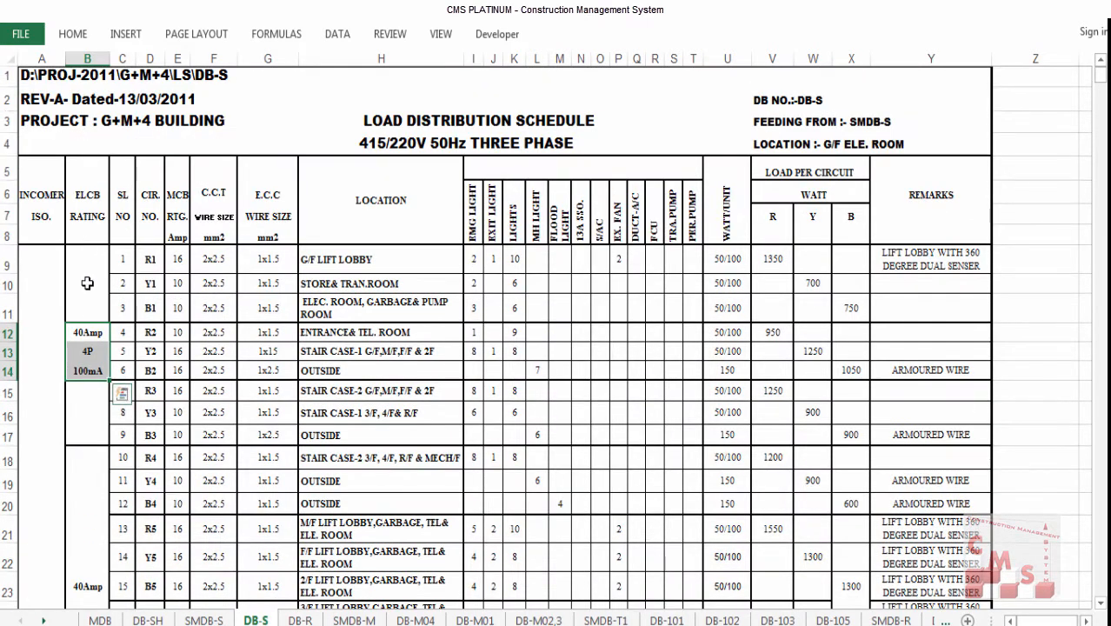
# - Examine the ELCB ratings of the two lighting circuit groups, R1 to B3 and R4 to B7, in the DB-S schedule
pyautogui.moveTo(87, 282); pyautogui.dragTo(102, 542)
pyautogui.scroll(8, 100, 459)
pyautogui.click(94, 391)
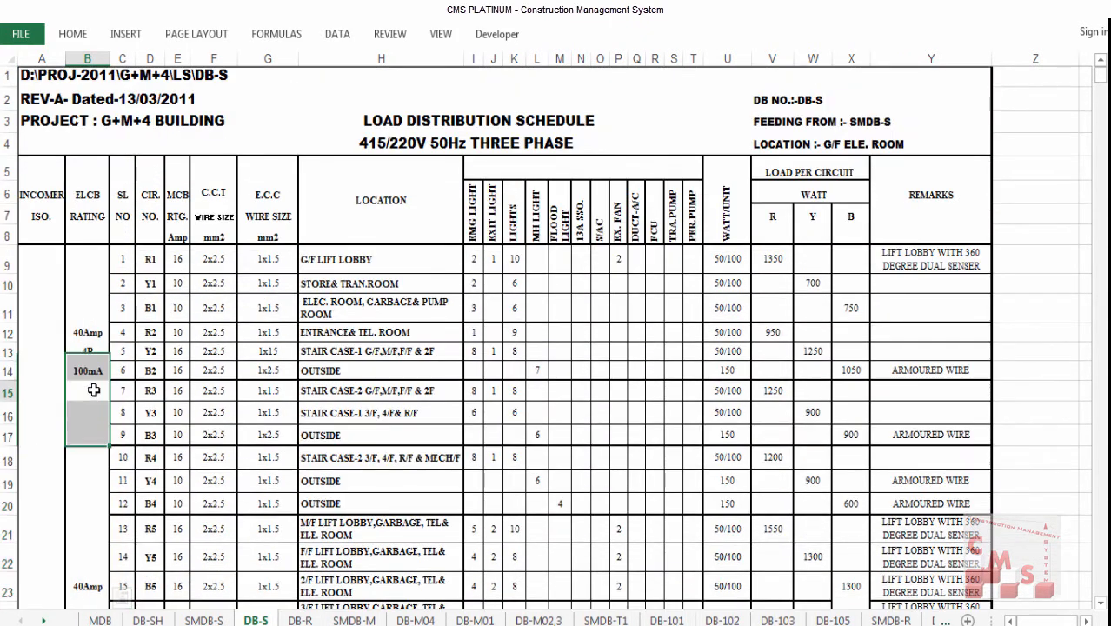
pyautogui.click(90, 388)
pyautogui.click(90, 369)
pyautogui.click(79, 332)
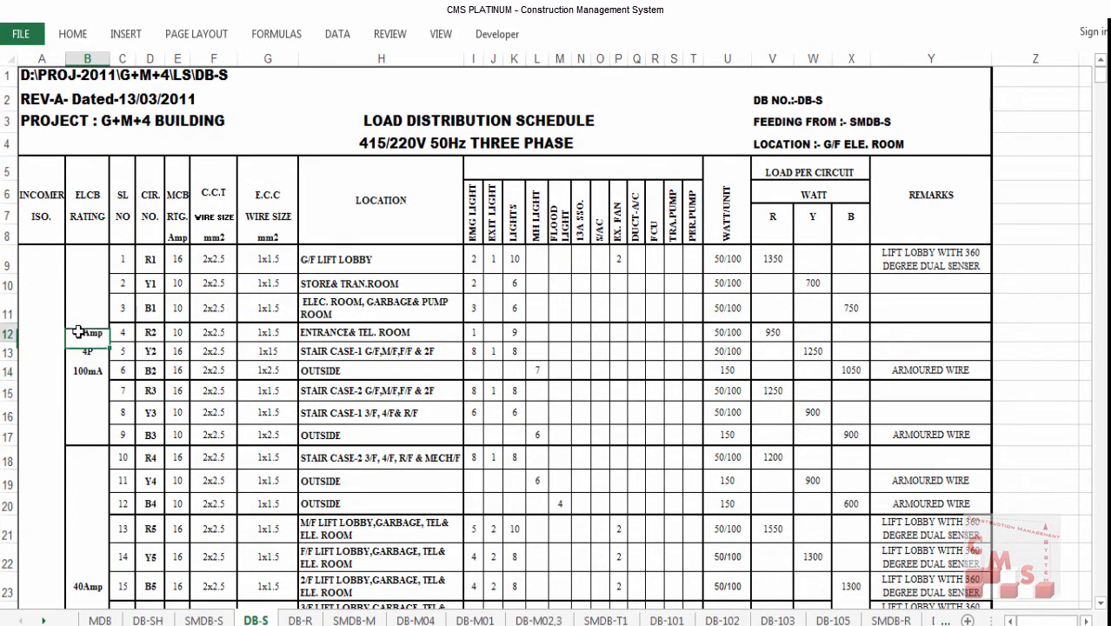
pyautogui.click(78, 368)
pyautogui.scroll(-1, 84, 374)
pyautogui.scroll(-3, 83, 374)
pyautogui.click(87, 380)
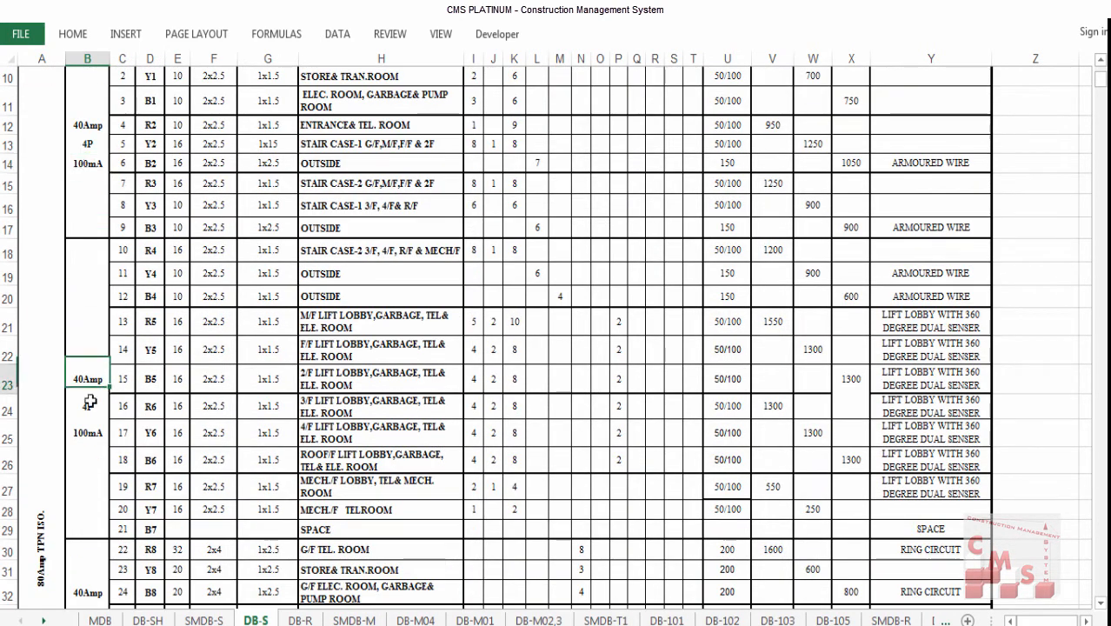
pyautogui.click(83, 435)
# - Examine the ELCB ratings of the socket circuit groups R8 to B12 and continue to the end of the DB-S schedule
pyautogui.scroll(-1, 83, 442)
pyautogui.scroll(-3, 84, 442)
pyautogui.click(87, 397)
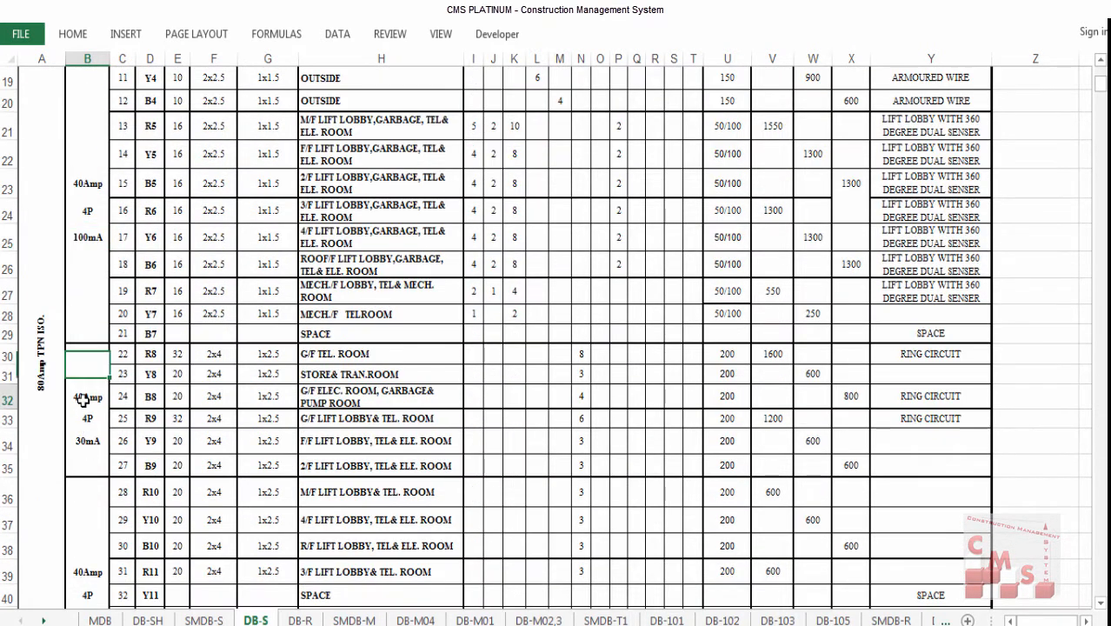
pyautogui.click(87, 440)
pyautogui.scroll(-2, 91, 445)
pyautogui.scroll(-1, 91, 446)
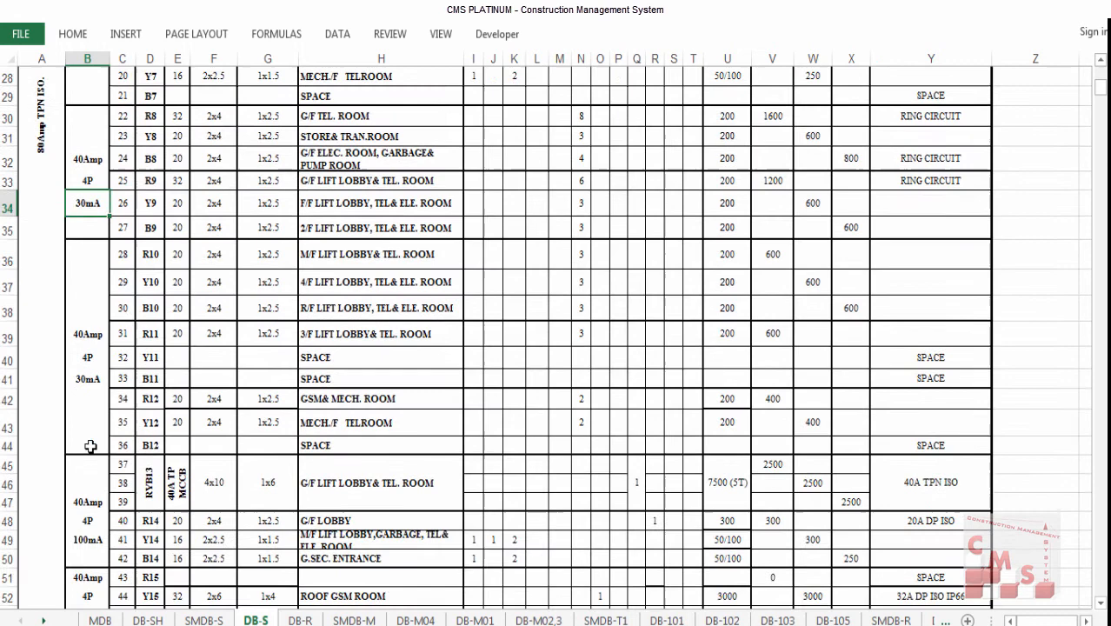
pyautogui.click(84, 335)
pyautogui.click(80, 390)
pyautogui.click(80, 380)
pyautogui.scroll(-2, 74, 452)
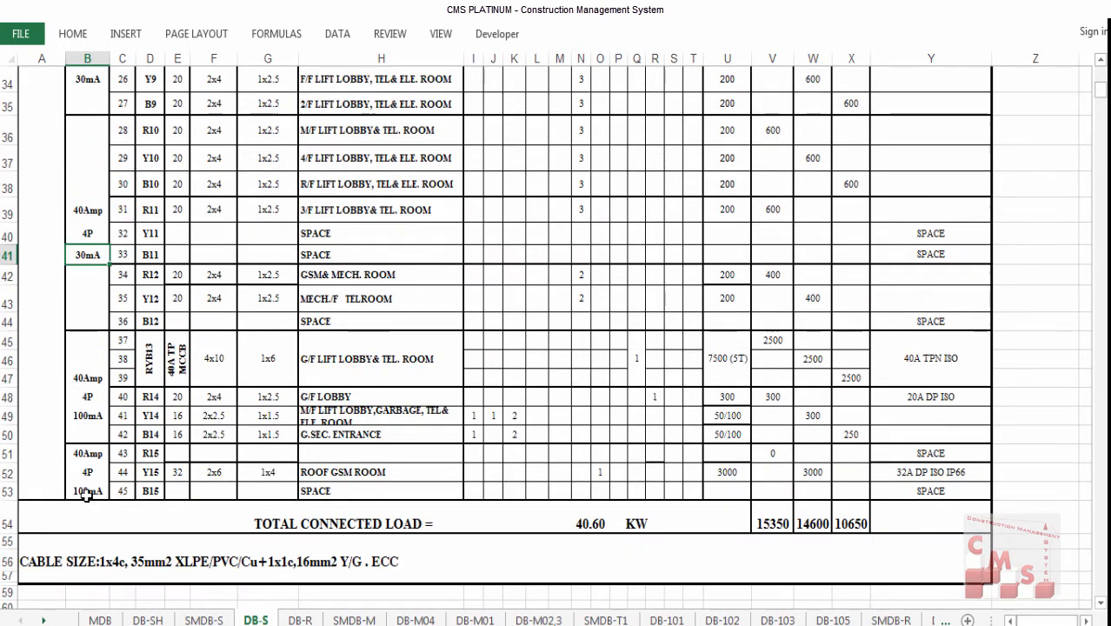
# - Recheck all ELCB groups from the first to the last circuit of DB-S to count the 100 mA and 30 mA devices
pyautogui.scroll(10, 87, 493)
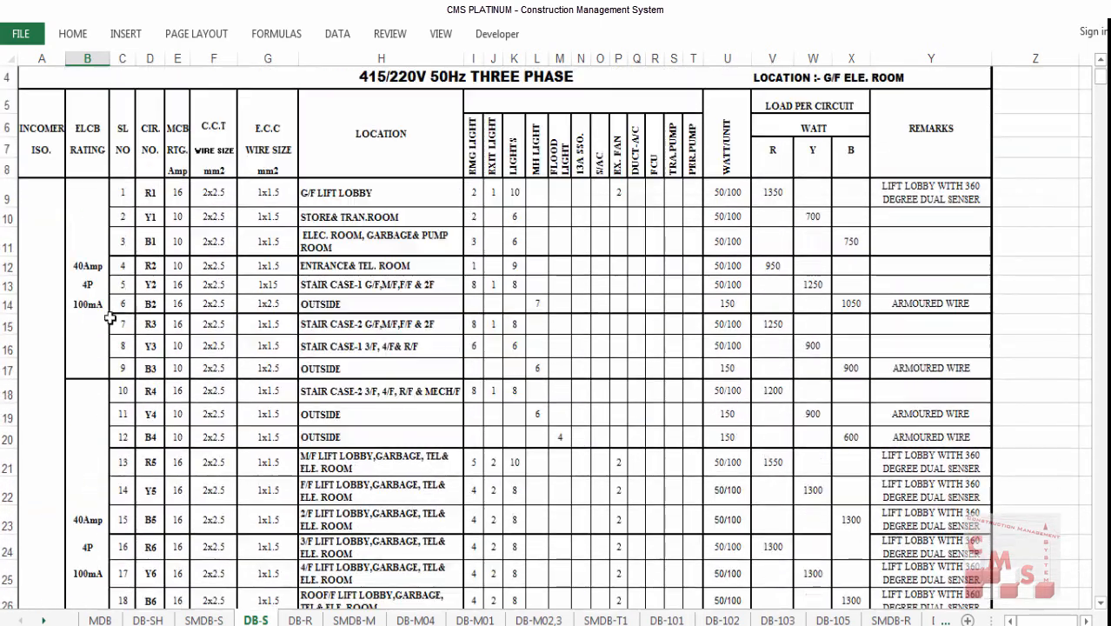
pyautogui.scroll(-2, 91, 418)
pyautogui.scroll(-6, 93, 405)
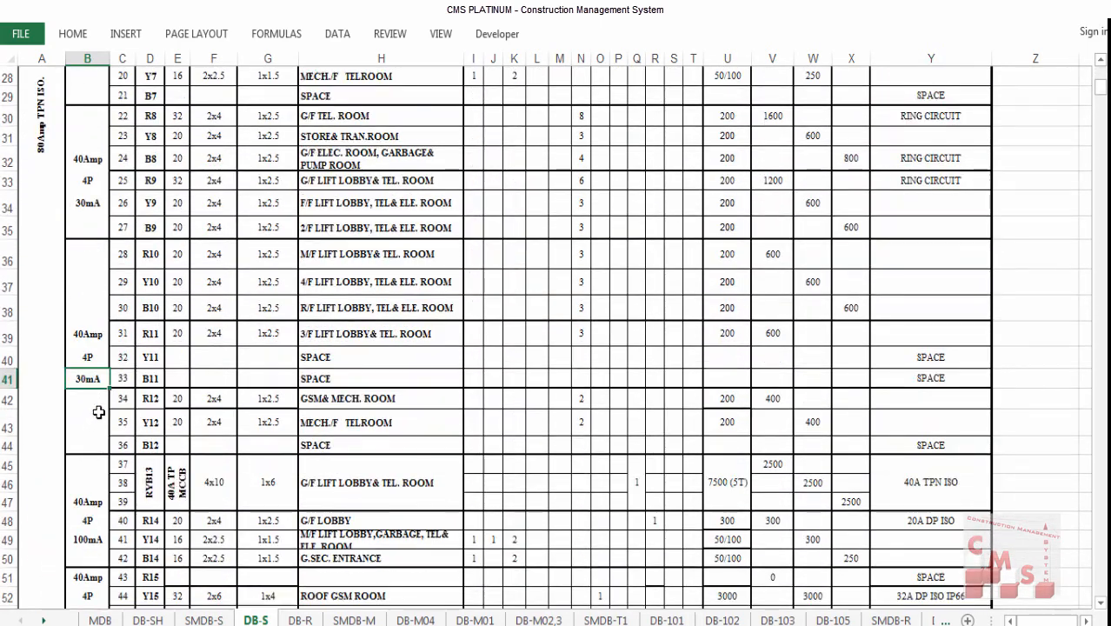
pyautogui.scroll(-2, 98, 412)
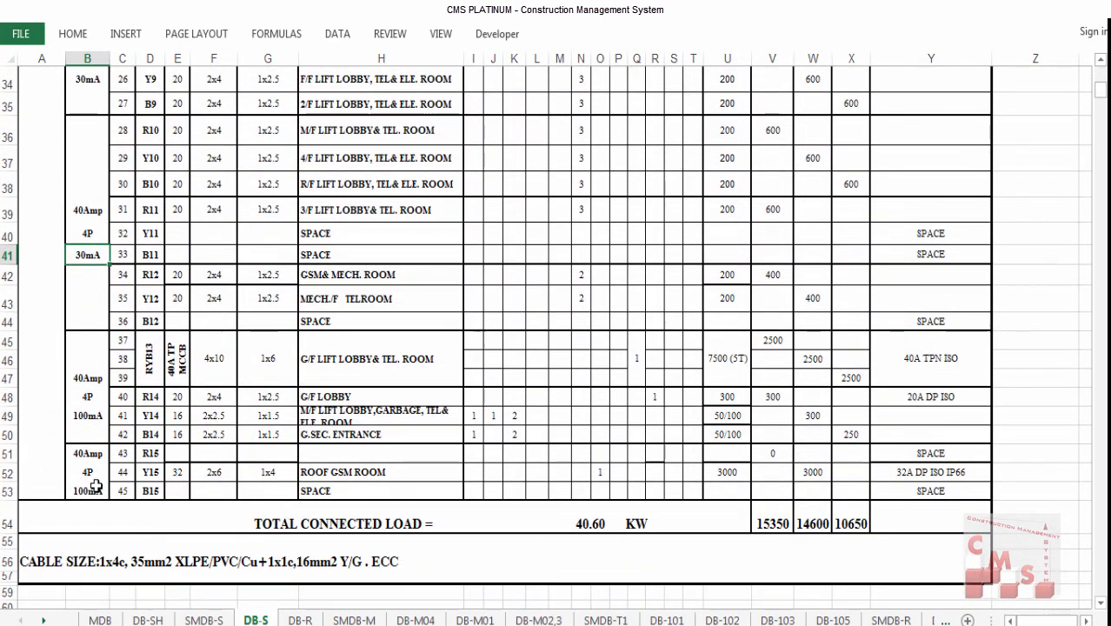
pyautogui.scroll(2, 104, 469)
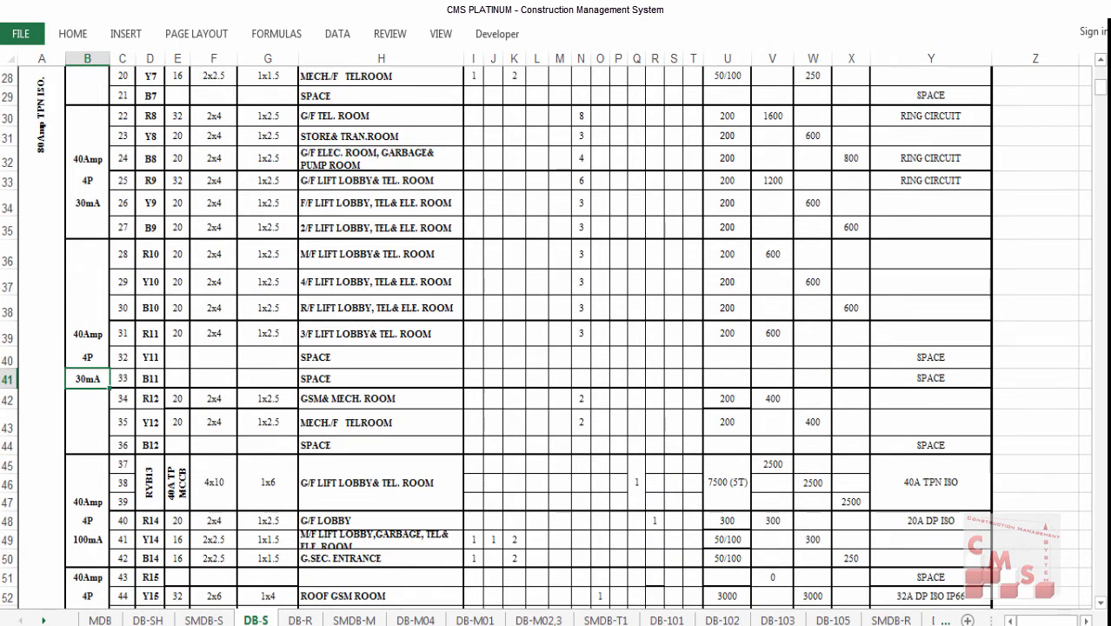
# - Switch back to the CMS Platinum sheet and set the MDB's three-phase ELCB quantities to 2 for sockets and 4 for lights
pyautogui.click(358, 624)
pyautogui.click(344, 596)
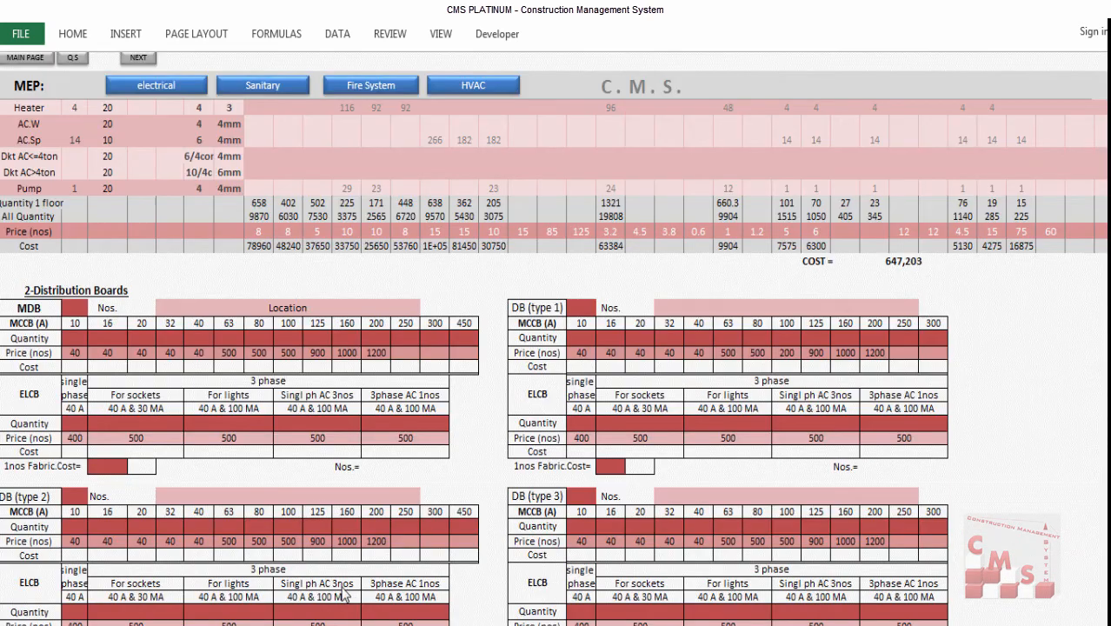
pyautogui.click(179, 423)
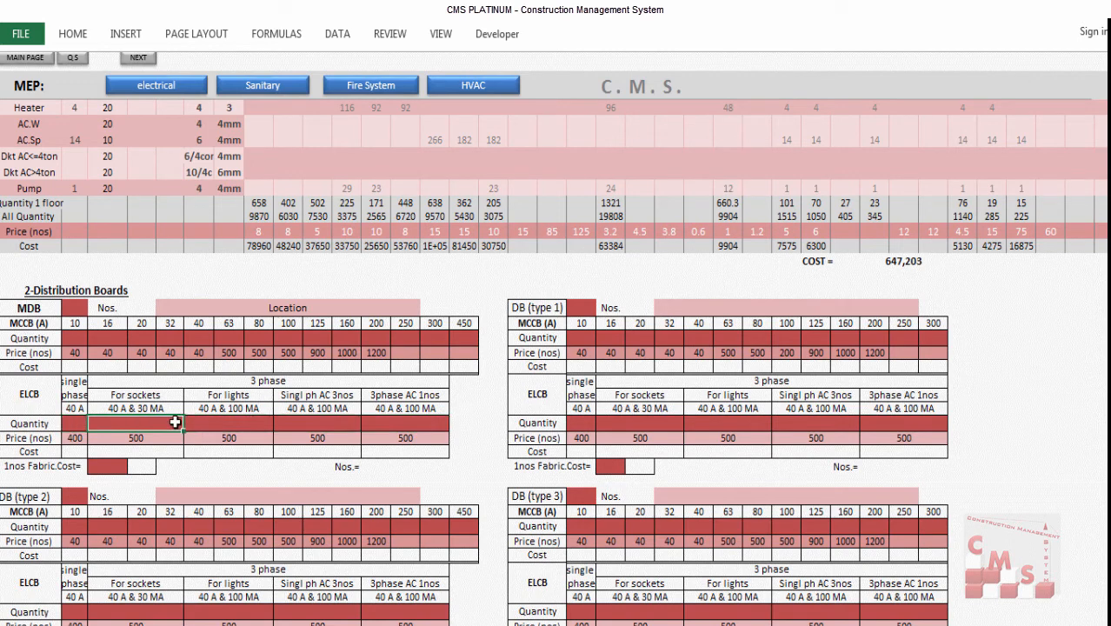
pyautogui.write('2')
pyautogui.click(259, 425)
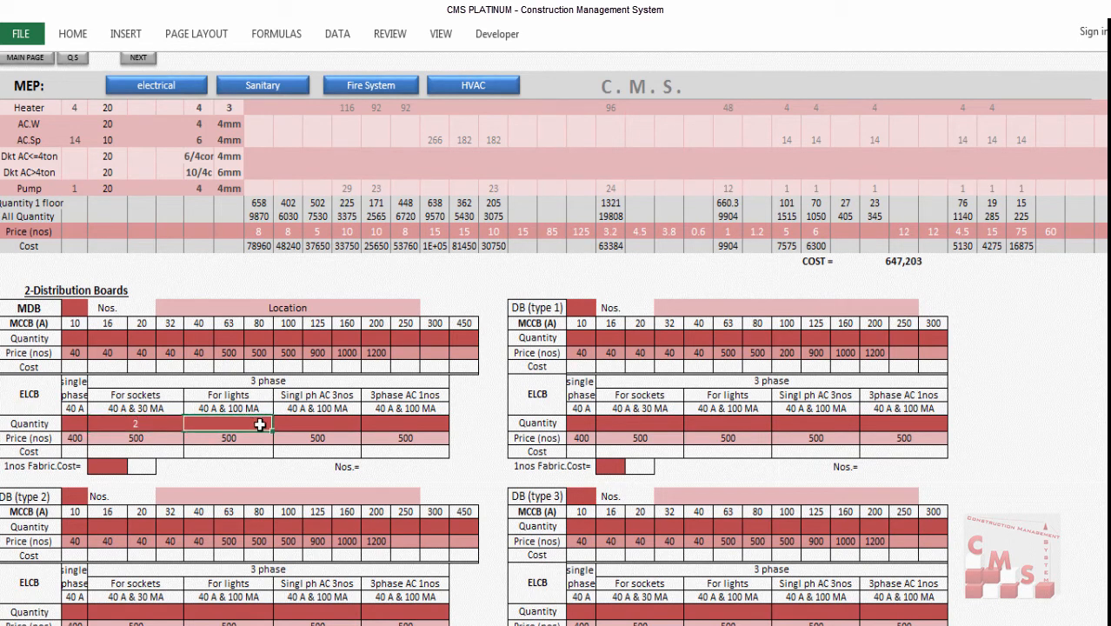
pyautogui.write('4')
pyautogui.press('Return')
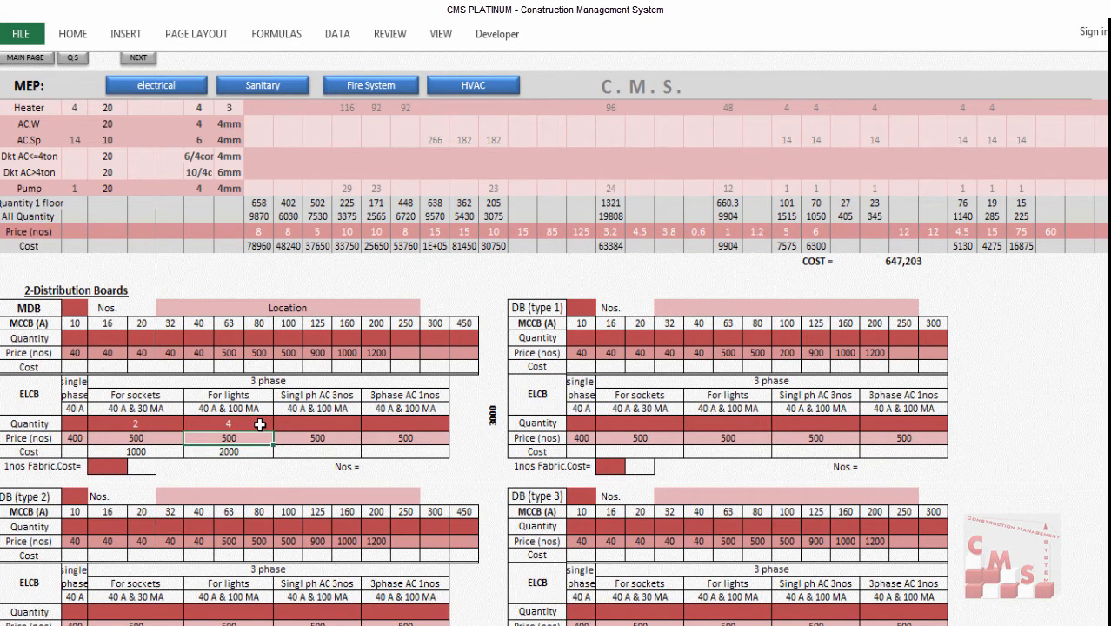
pyautogui.click(170, 424)
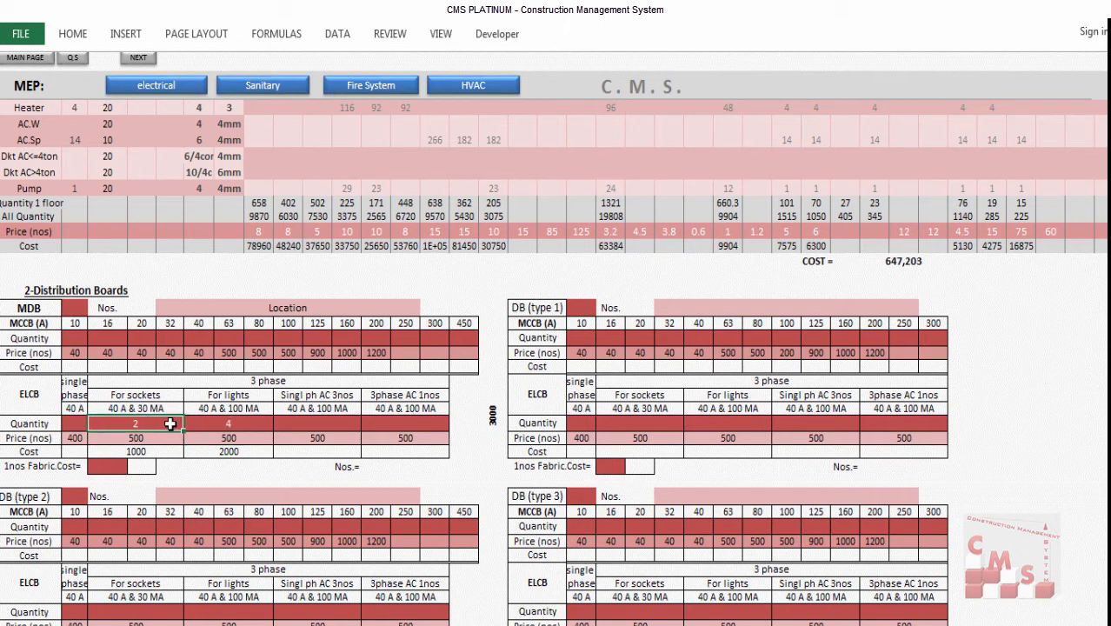
# - Switch to the G+M+15 load schedule workbook and examine the MCB ratings of the first lighting circuits in DB-S
pyautogui.moveTo(75, 338); pyautogui.dragTo(464, 330)
pyautogui.click(372, 624)
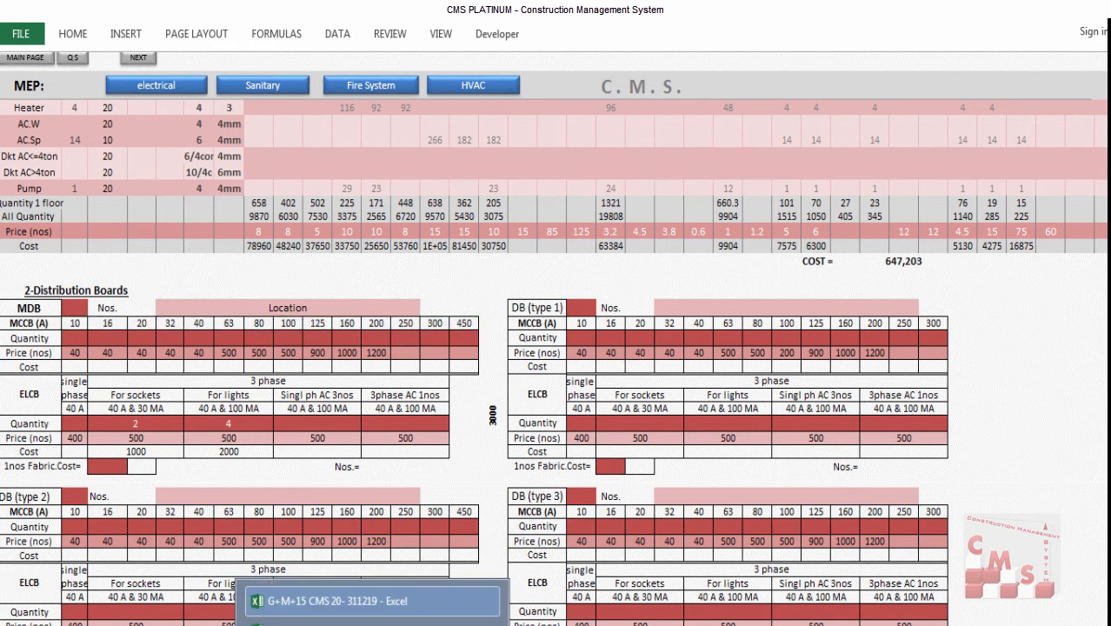
pyautogui.click(330, 601)
pyautogui.scroll(8, 263, 342)
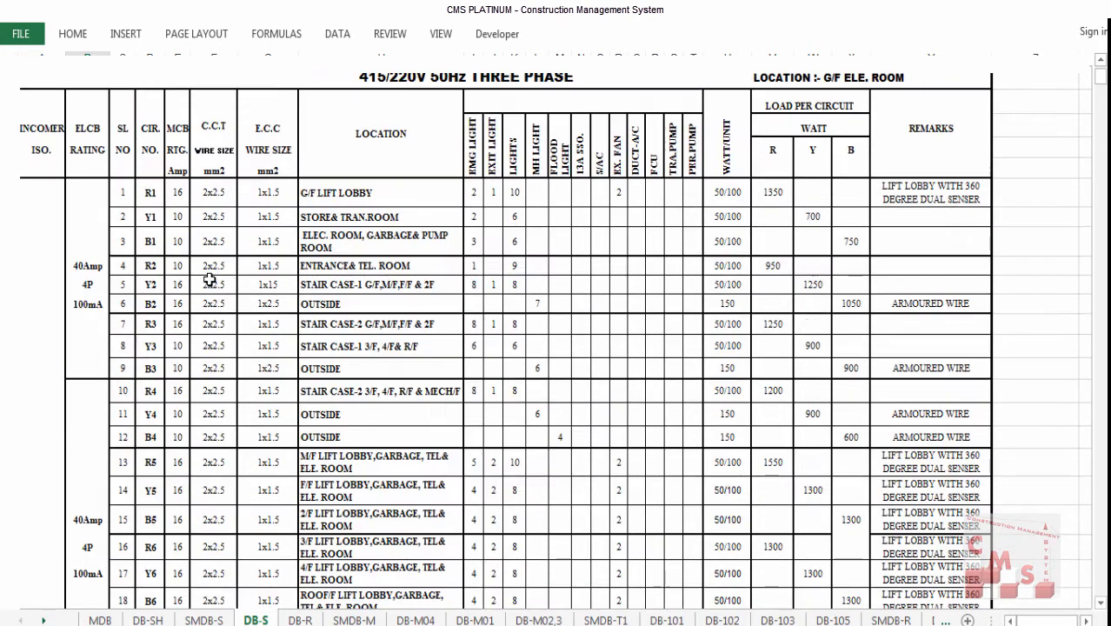
pyautogui.moveTo(177, 128); pyautogui.dragTo(174, 407)
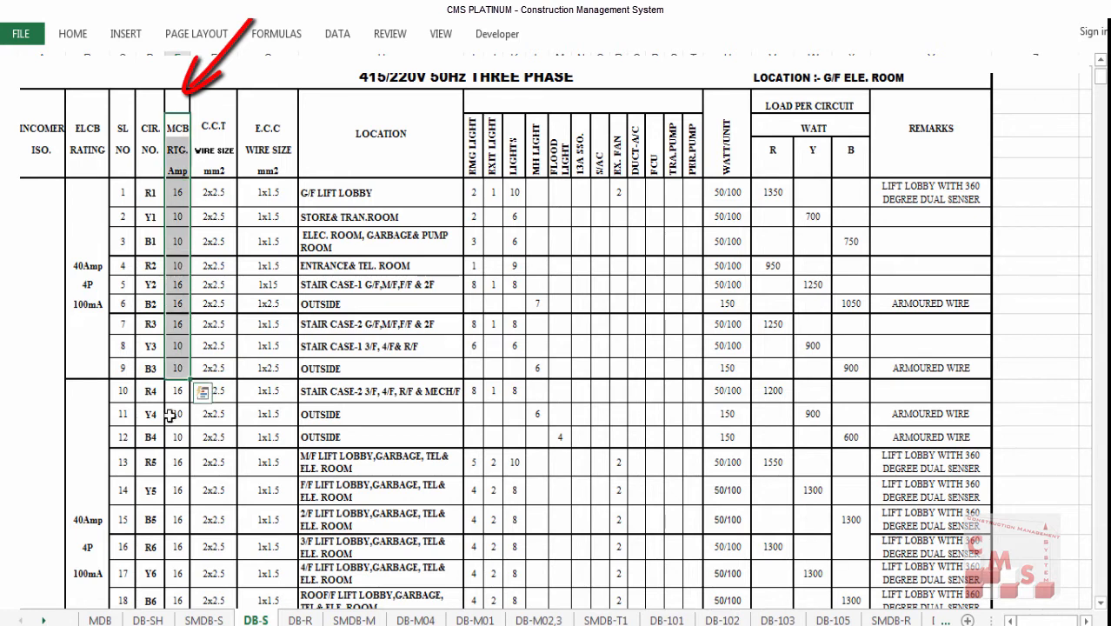
pyautogui.click(172, 422)
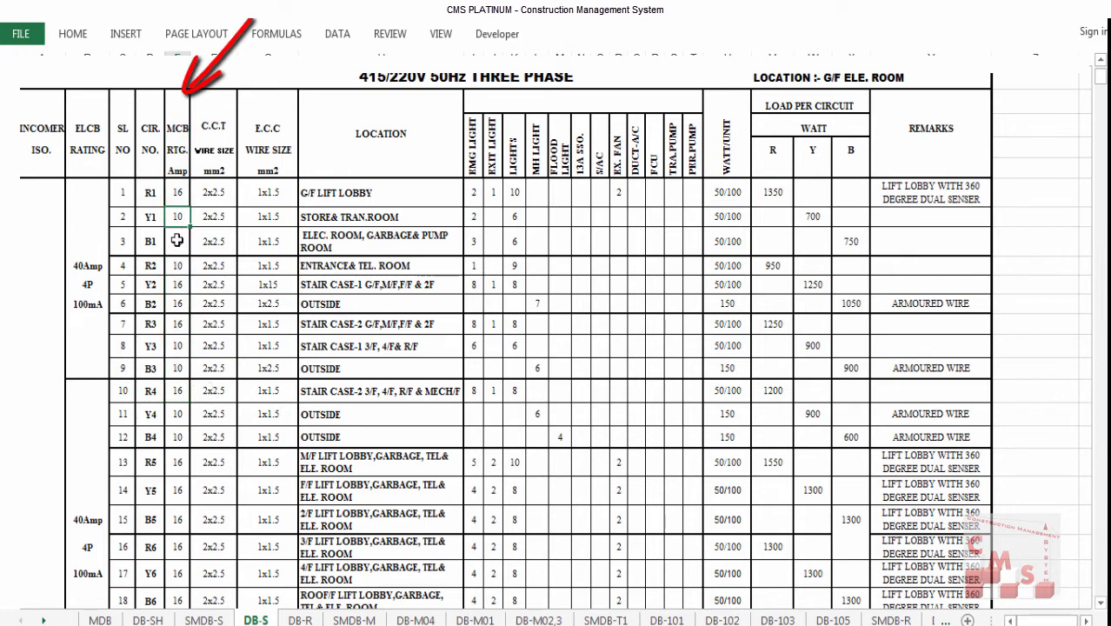
pyautogui.click(176, 284)
pyautogui.click(176, 304)
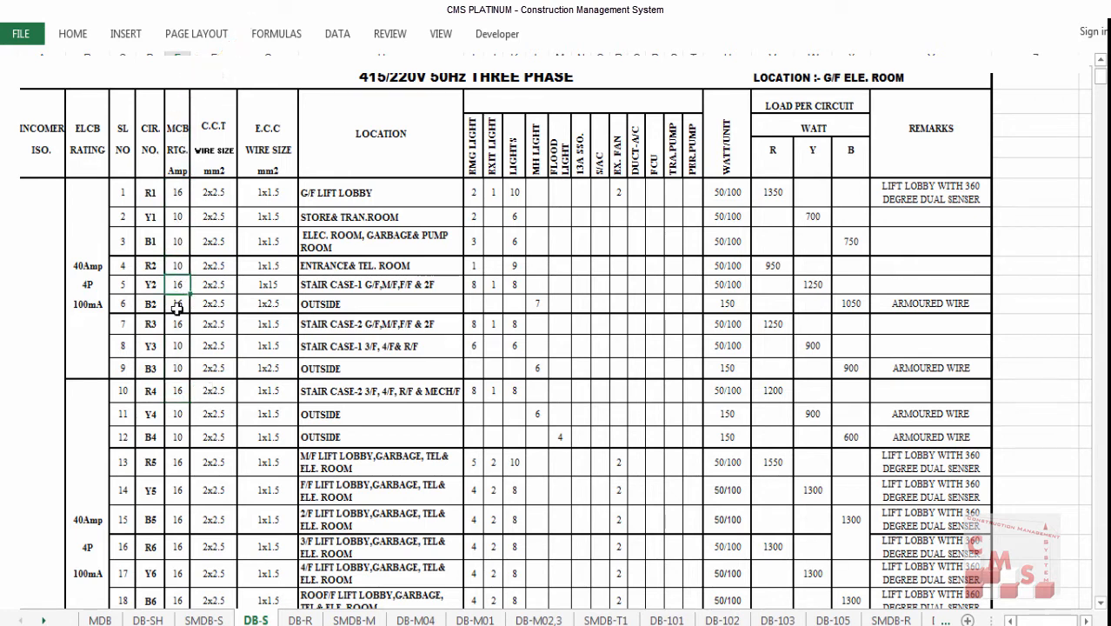
pyautogui.click(175, 221)
pyautogui.click(176, 245)
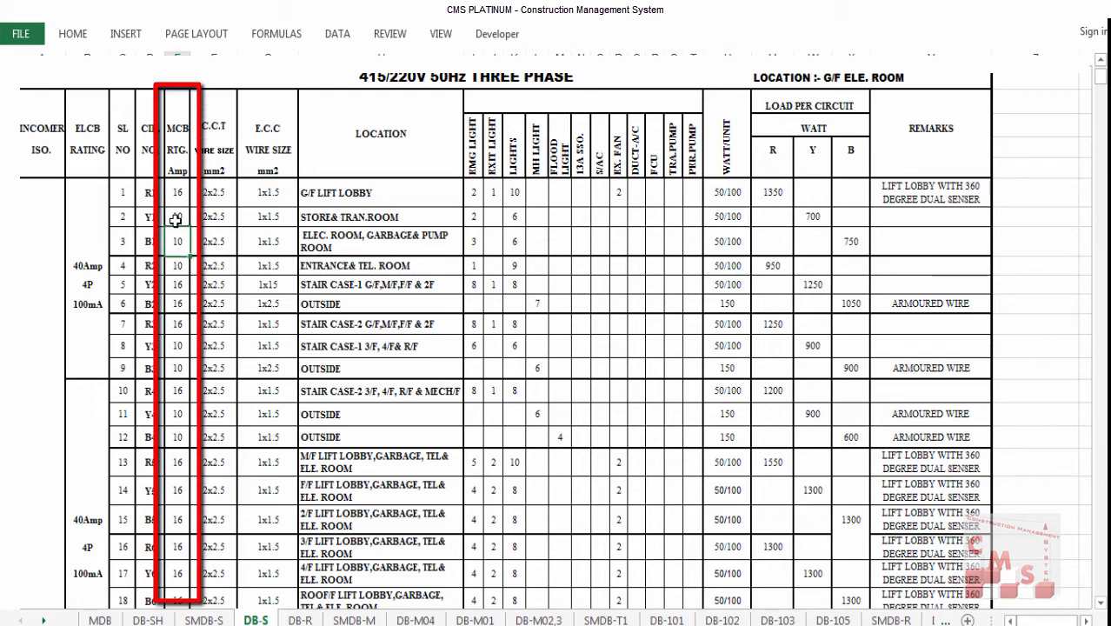
pyautogui.click(178, 285)
pyautogui.click(179, 305)
# - Examine the MCB ratings of the remaining DB-S circuits, from the socket circuits down to the last circuit
pyautogui.scroll(-4, 179, 351)
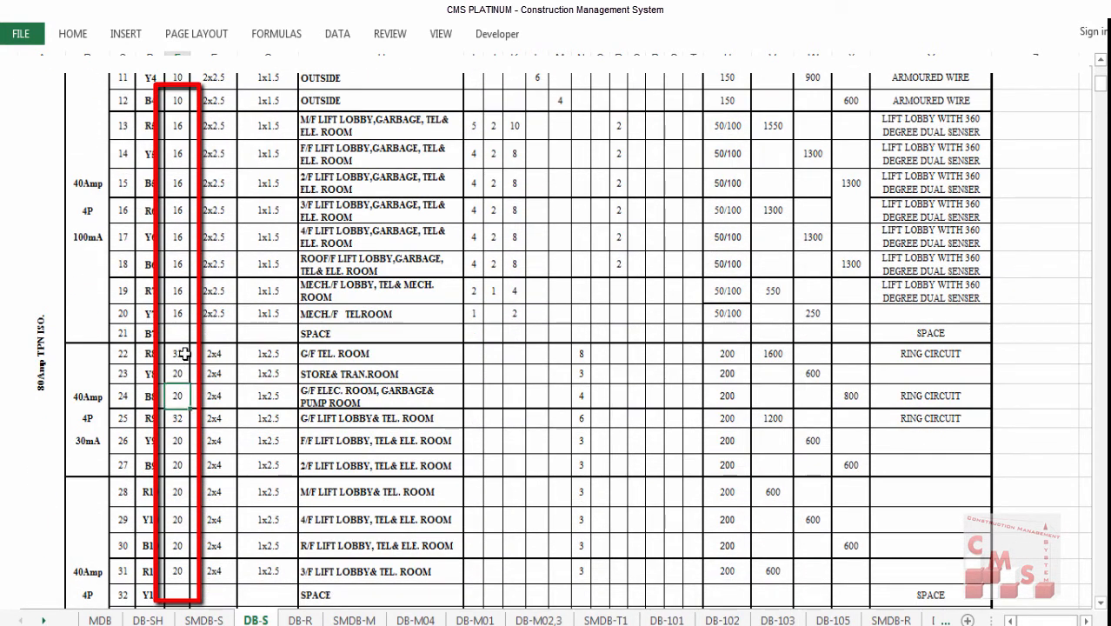
pyautogui.click(178, 355)
pyautogui.scroll(-3, 185, 472)
pyautogui.scroll(-2, 182, 469)
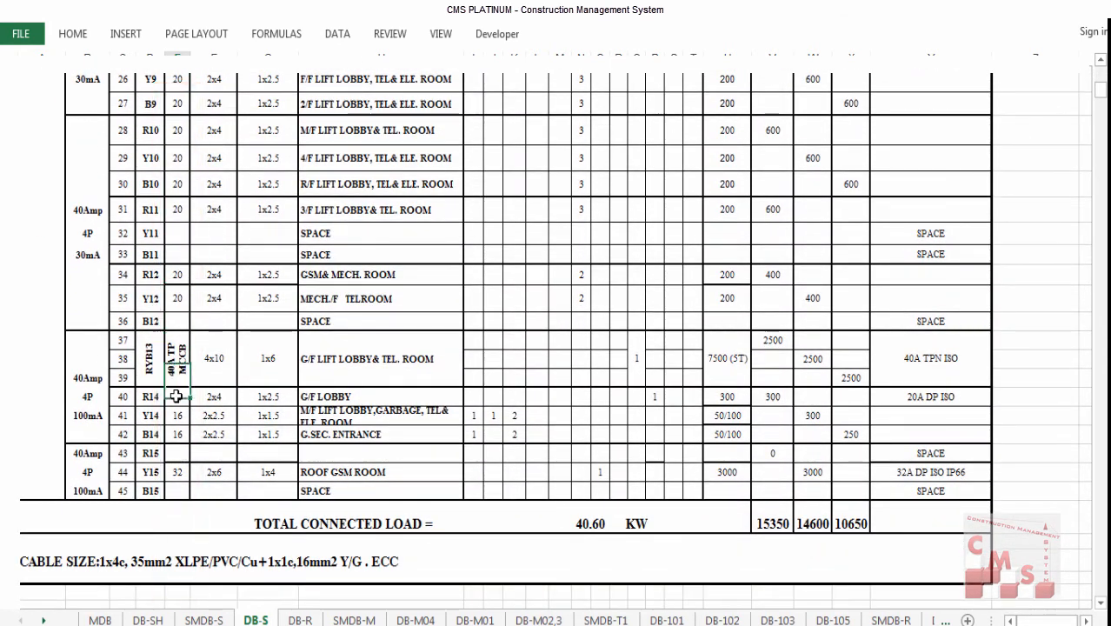
pyautogui.scroll(3, 171, 143)
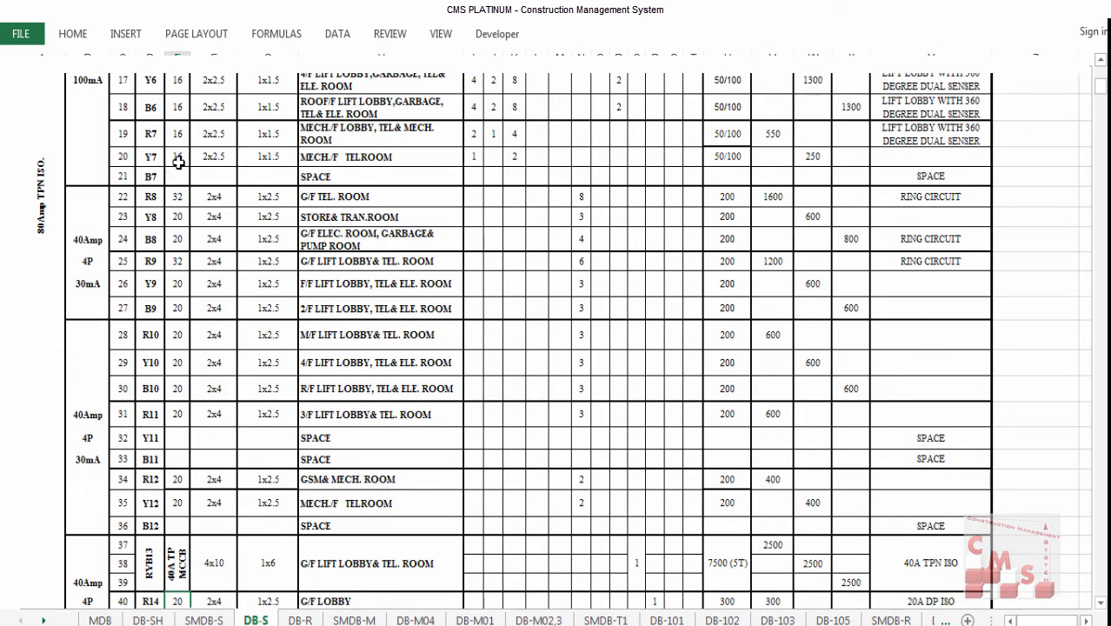
# - Switch back to the CMS Platinum sheet and set the MDB's MCCB quantities to 5 for 16 A, 10 for 20 A, 3 for 32 A and 1 for 40 A
pyautogui.click(371, 625)
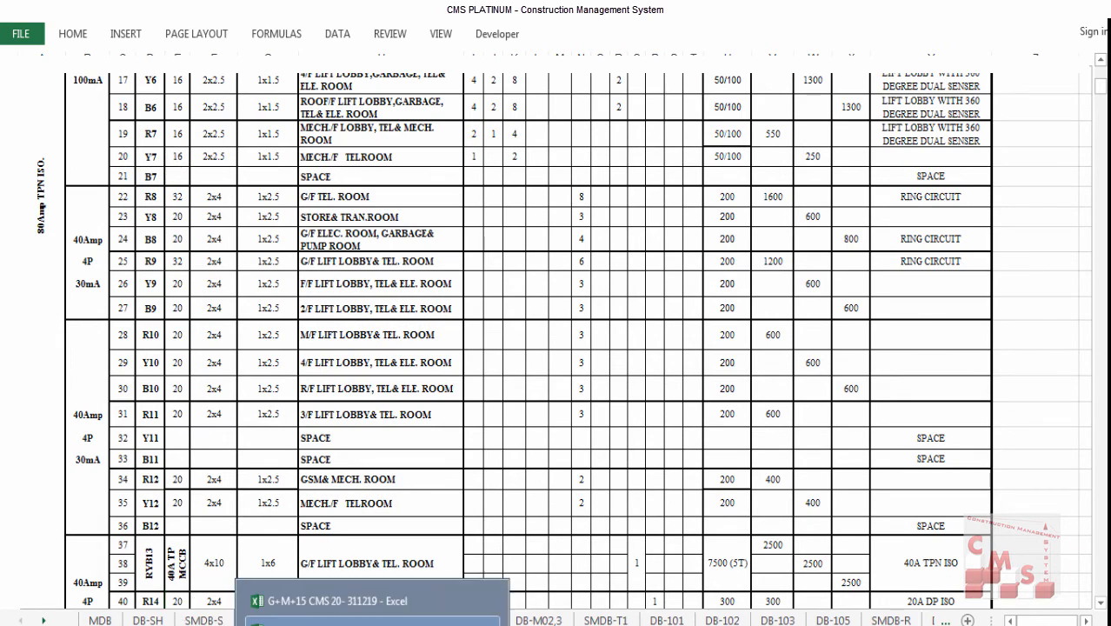
pyautogui.click(335, 605)
pyautogui.click(143, 340)
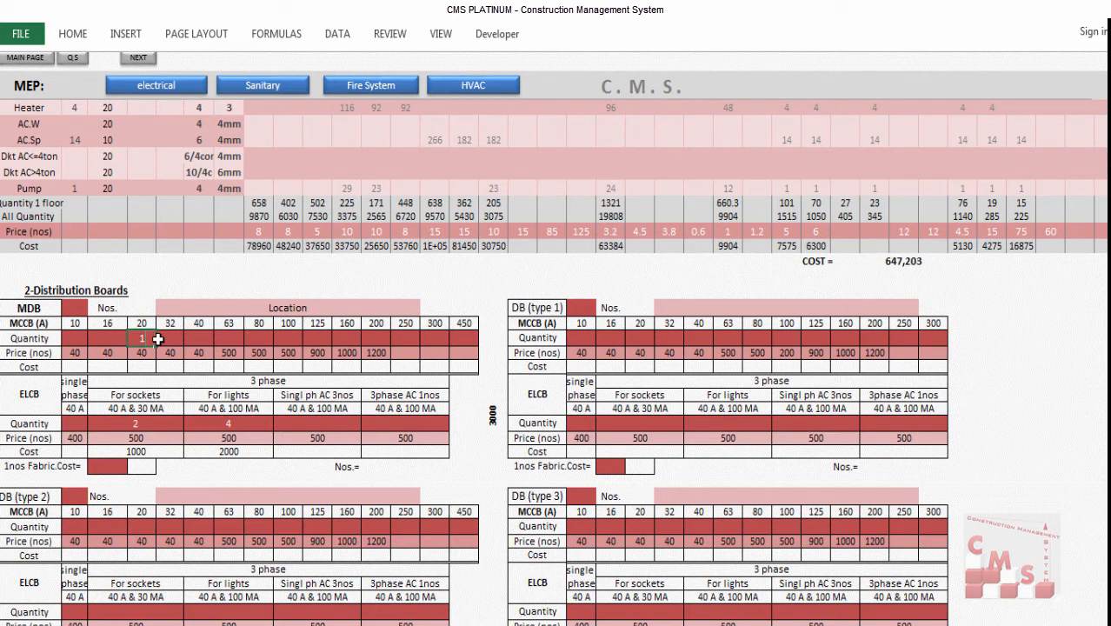
pyautogui.press('Left')
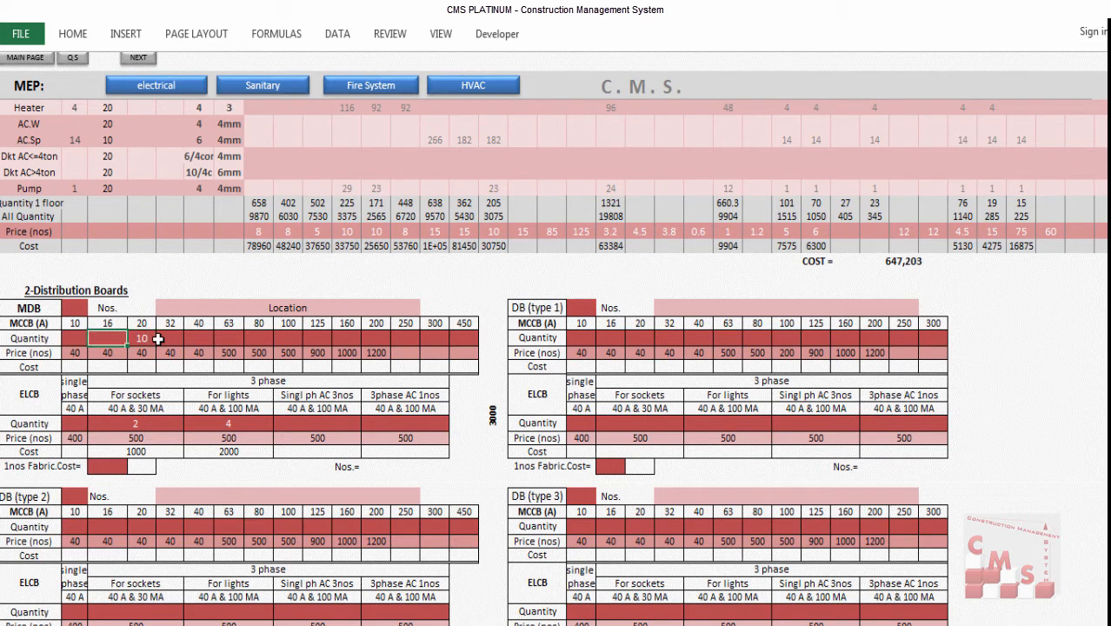
pyautogui.write('5')
pyautogui.press('Right')
pyautogui.press('Right')
pyautogui.press('Right')
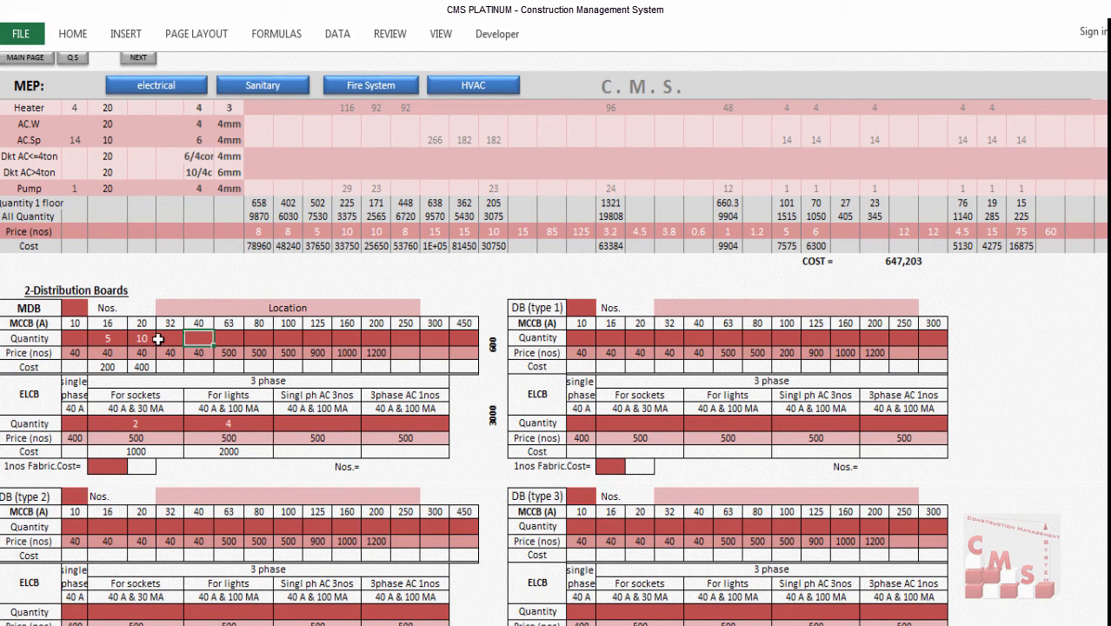
pyautogui.press('Left')
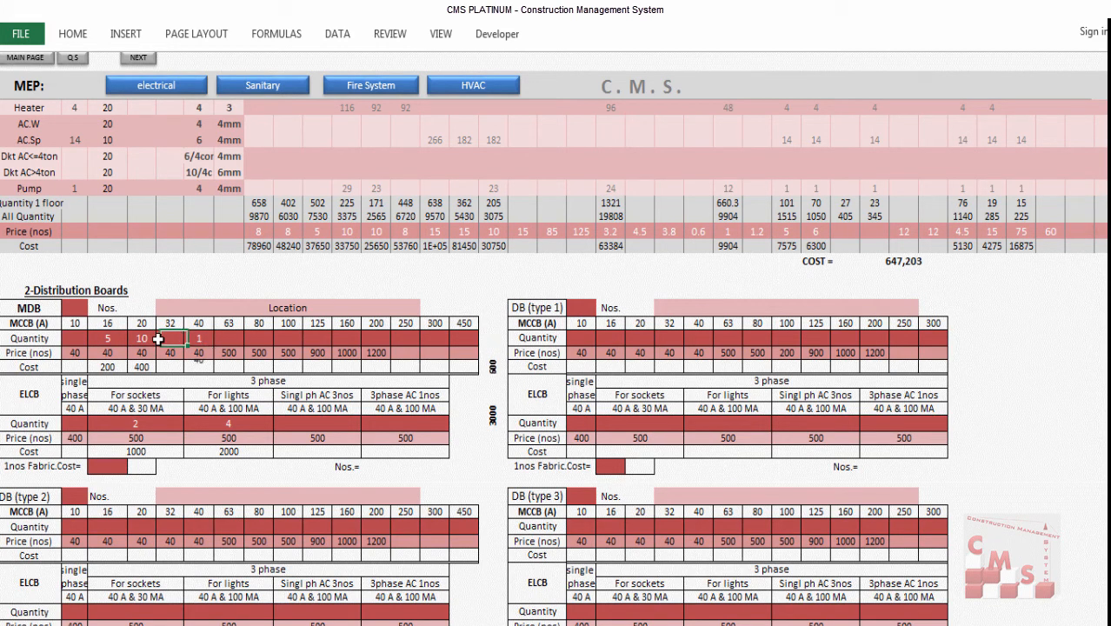
pyautogui.press('Return')
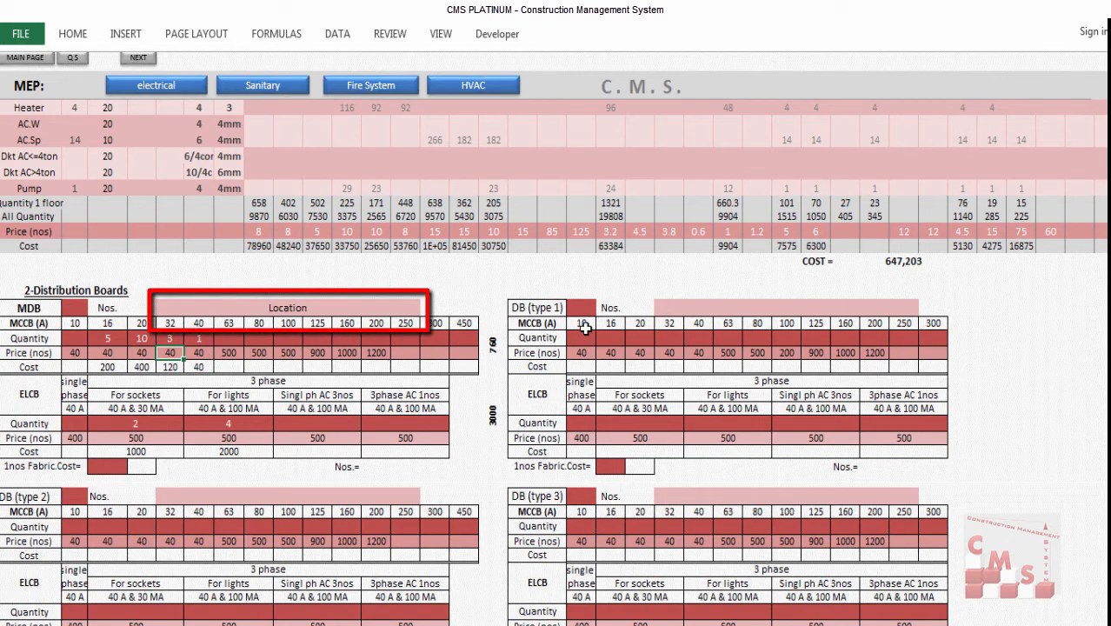
# - Examine the boards' location fields and the MDB's MCCB prices, ELCB prices and fabrication cost cell
pyautogui.click(323, 313)
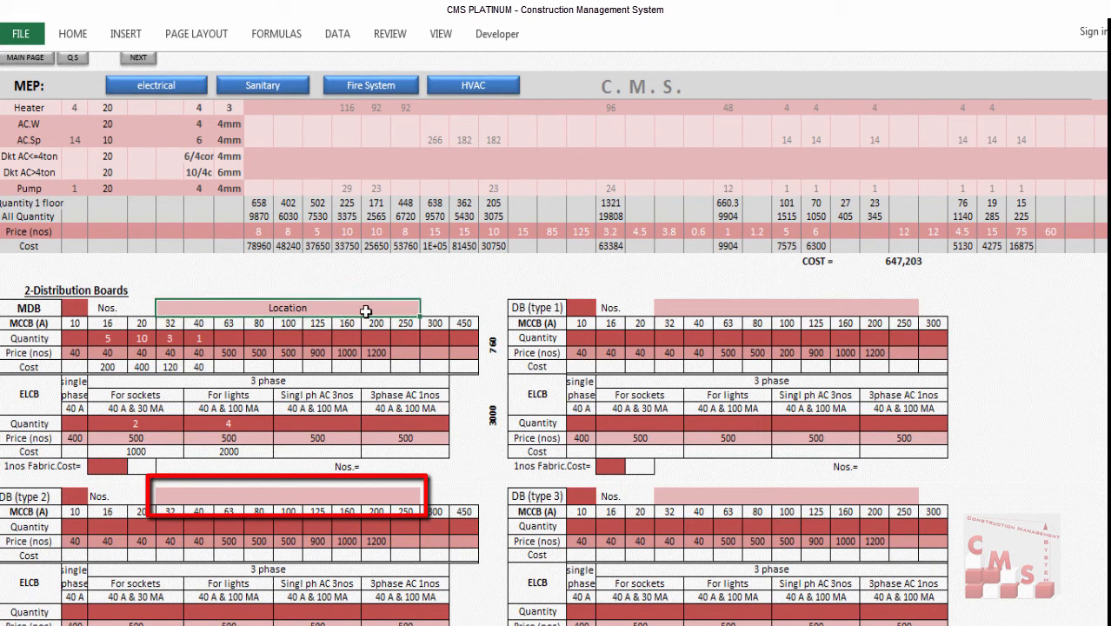
pyautogui.click(715, 308)
pyautogui.click(714, 497)
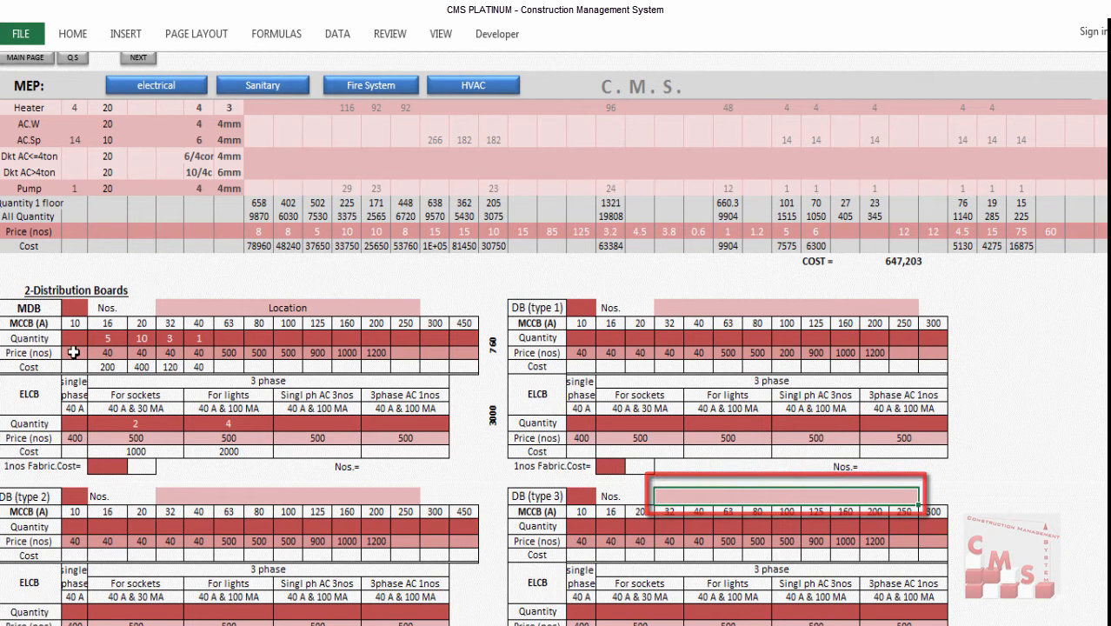
pyautogui.moveTo(74, 352); pyautogui.dragTo(409, 352)
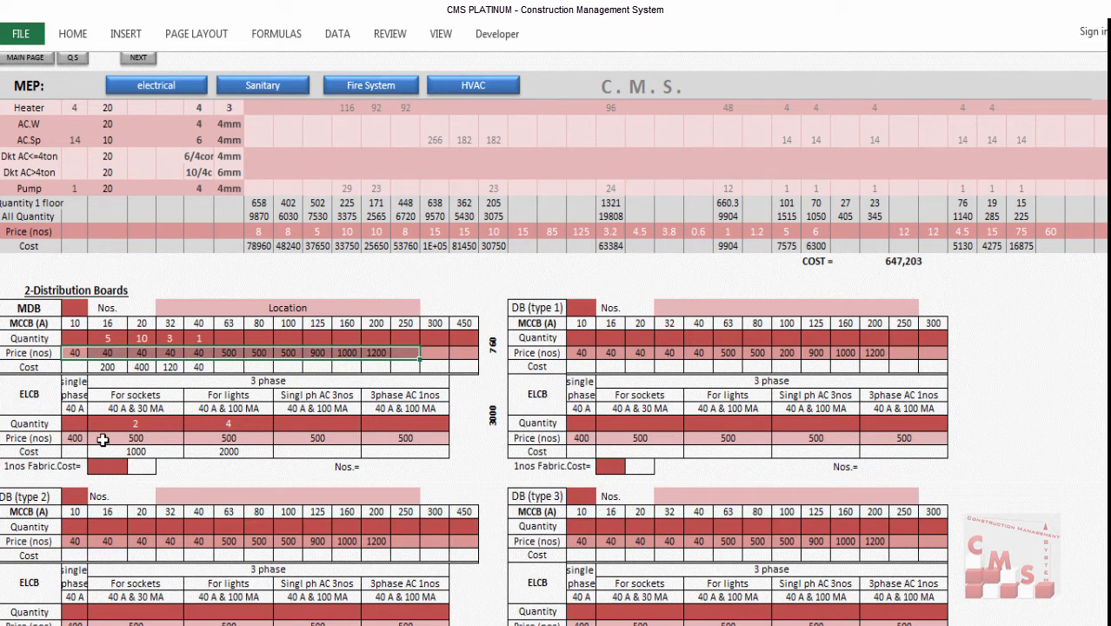
pyautogui.moveTo(64, 432); pyautogui.dragTo(352, 439)
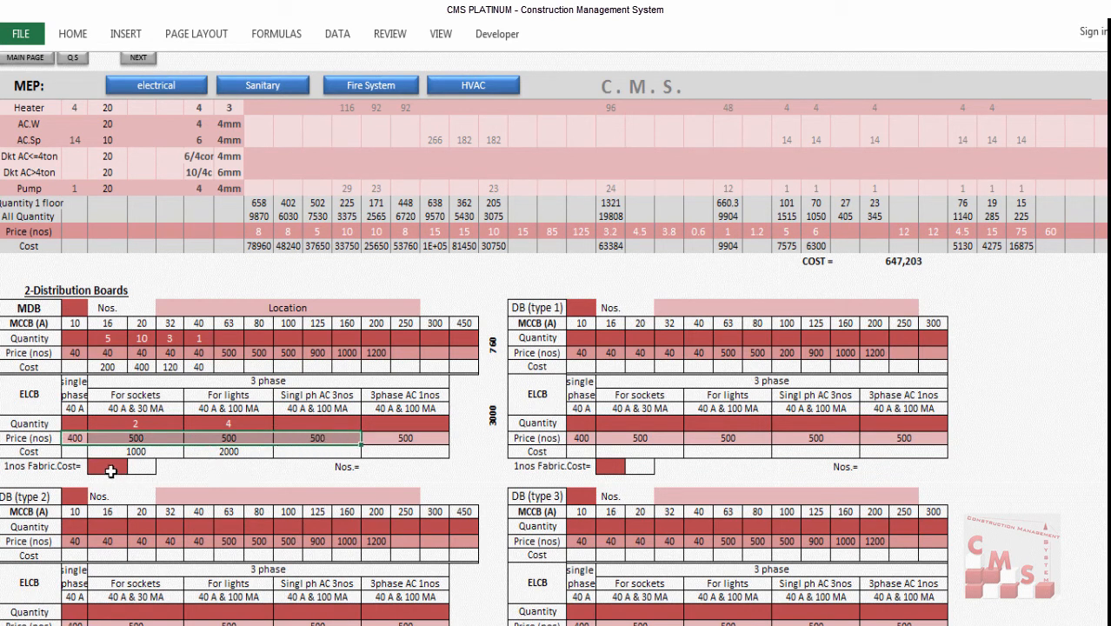
pyautogui.click(111, 470)
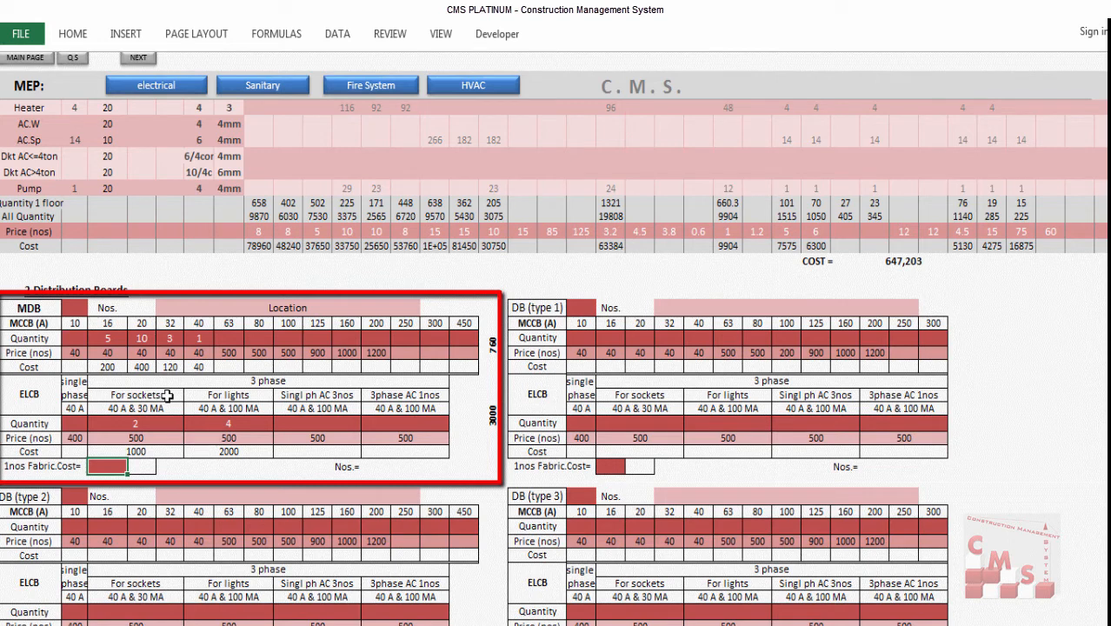
# - Set the number of MDB boards to 20
pyautogui.scroll(-1, 290, 380)
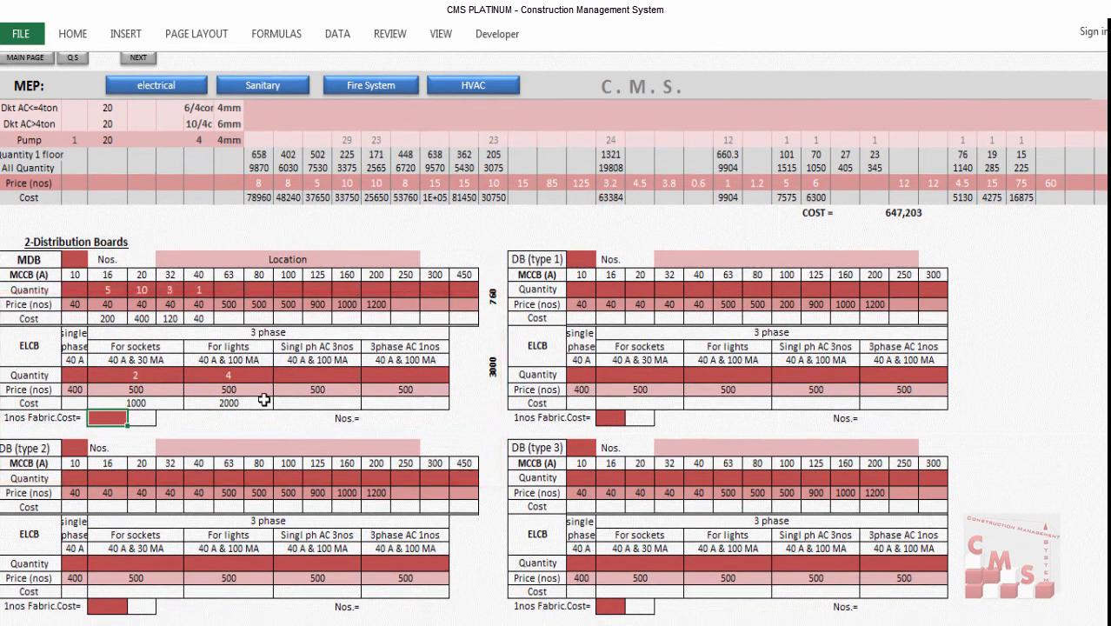
pyautogui.click(77, 448)
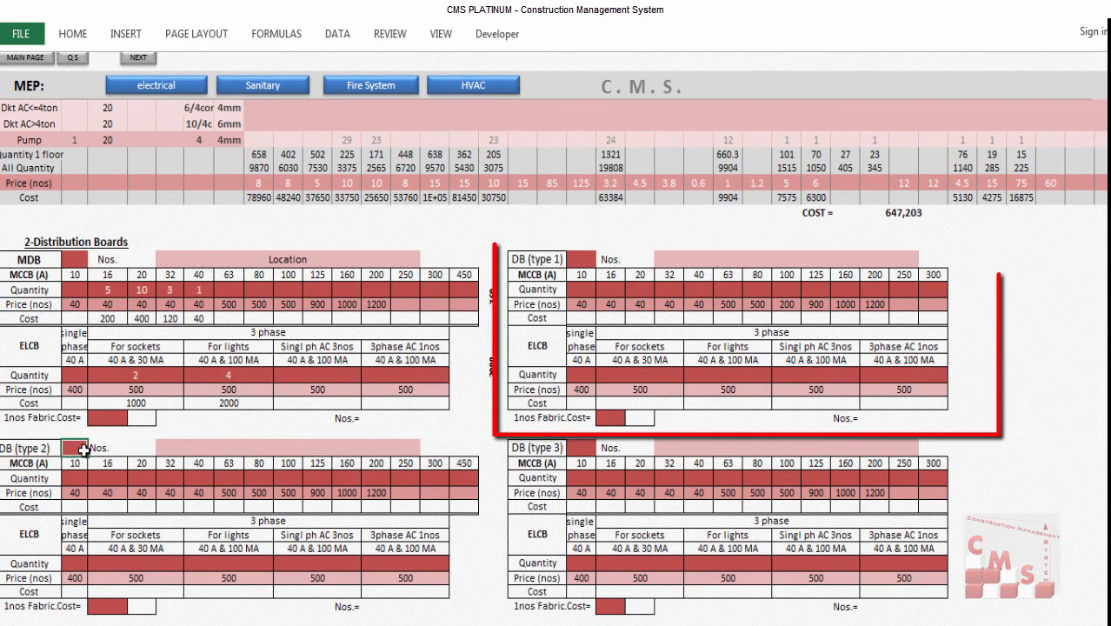
pyautogui.click(77, 259)
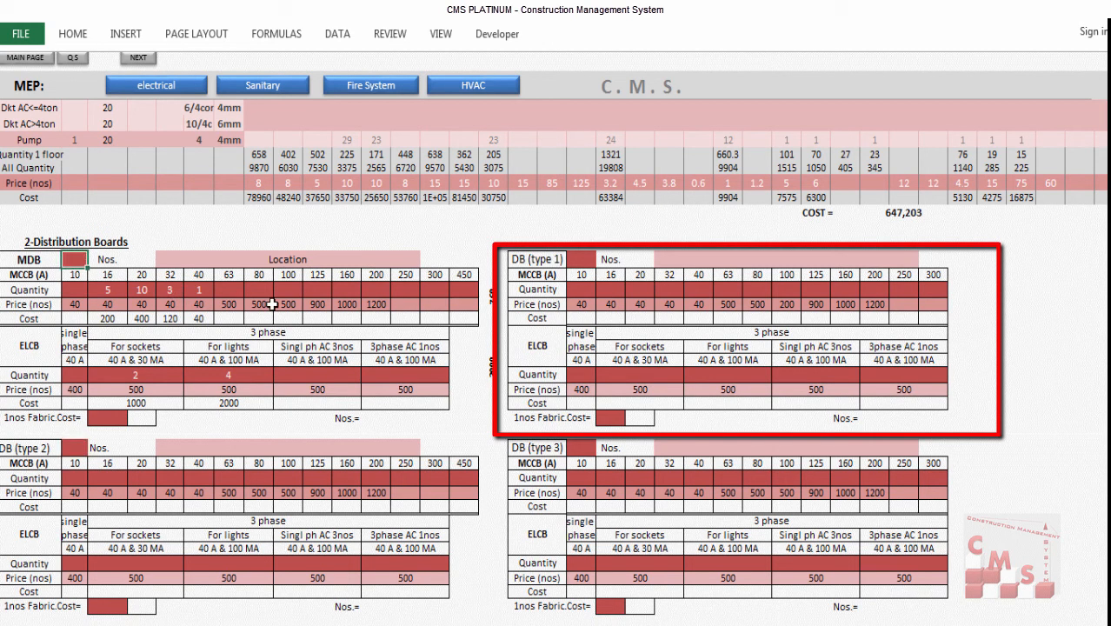
pyautogui.write('2')
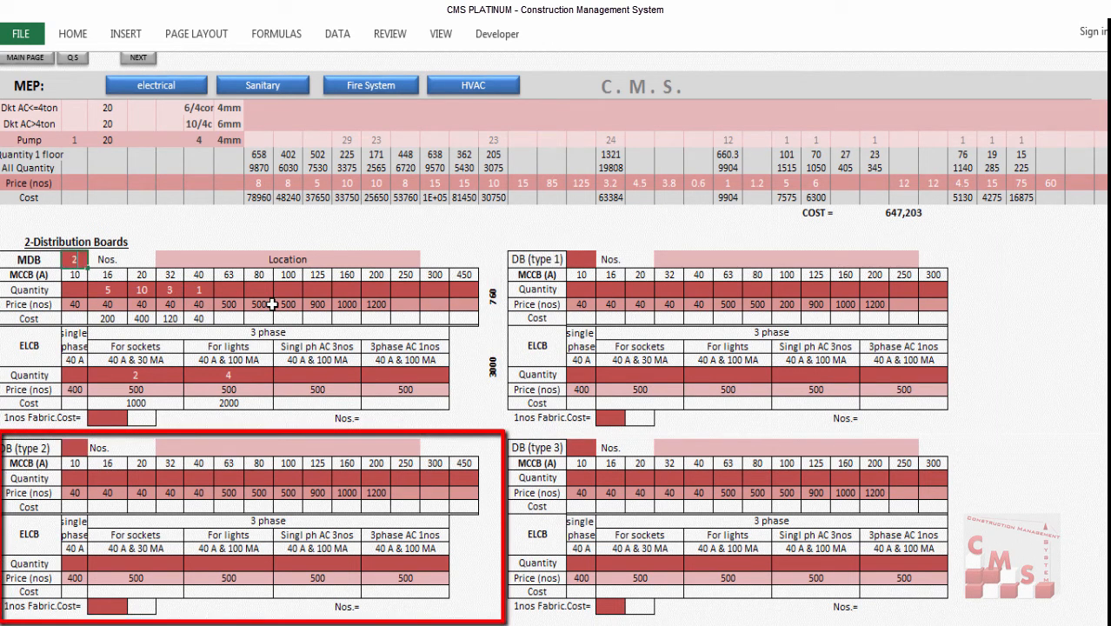
pyautogui.write('0')
pyautogui.press('Return')
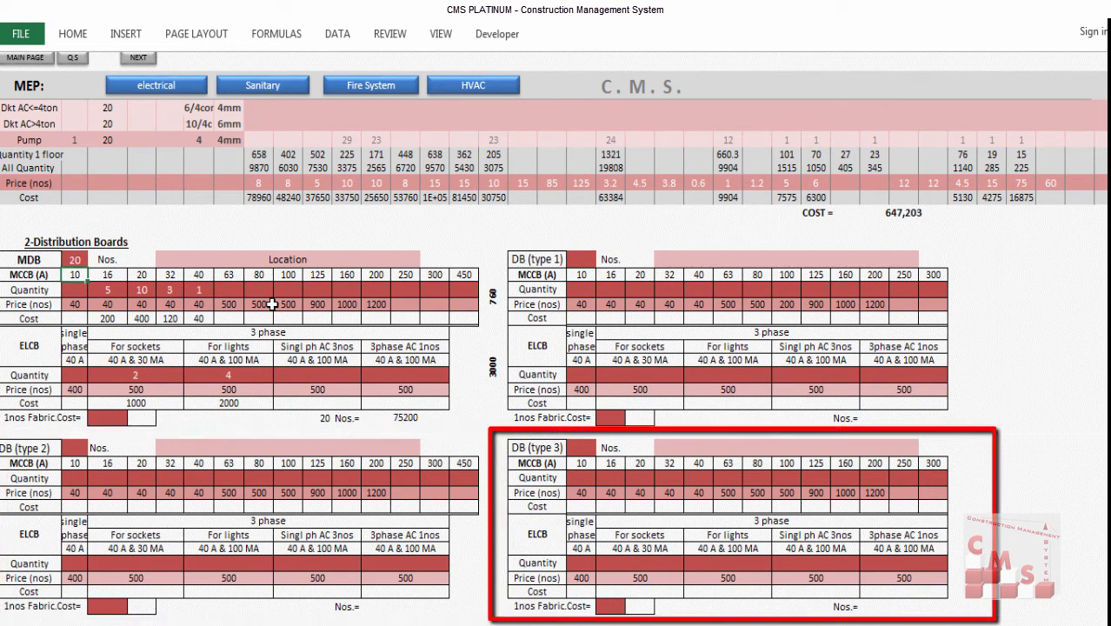
# - Look through the remaining distribution board tables up to DB type 7, and on to the Capacitor Bank and Cables sections
pyautogui.scroll(-3, 575, 346)
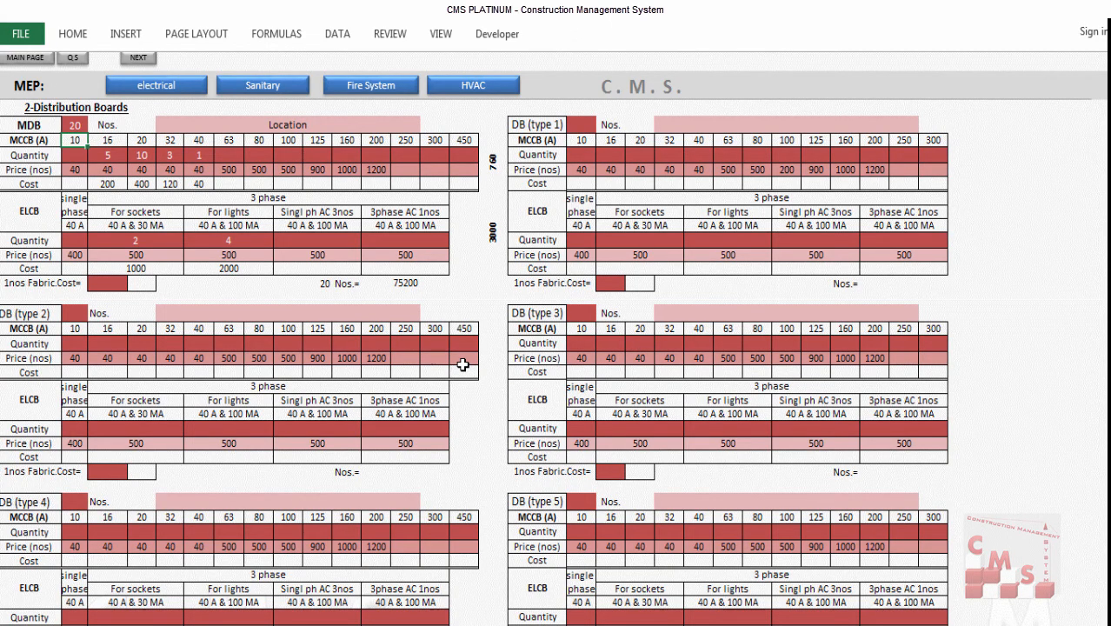
pyautogui.scroll(-2, 483, 447)
pyautogui.scroll(2, 483, 449)
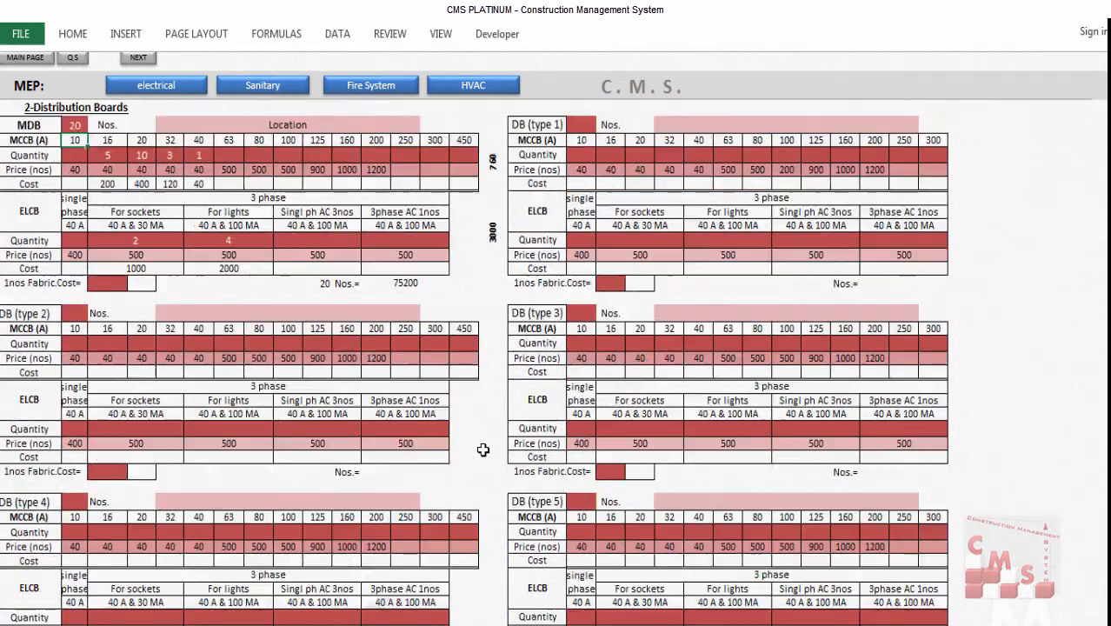
pyautogui.scroll(-6, 482, 450)
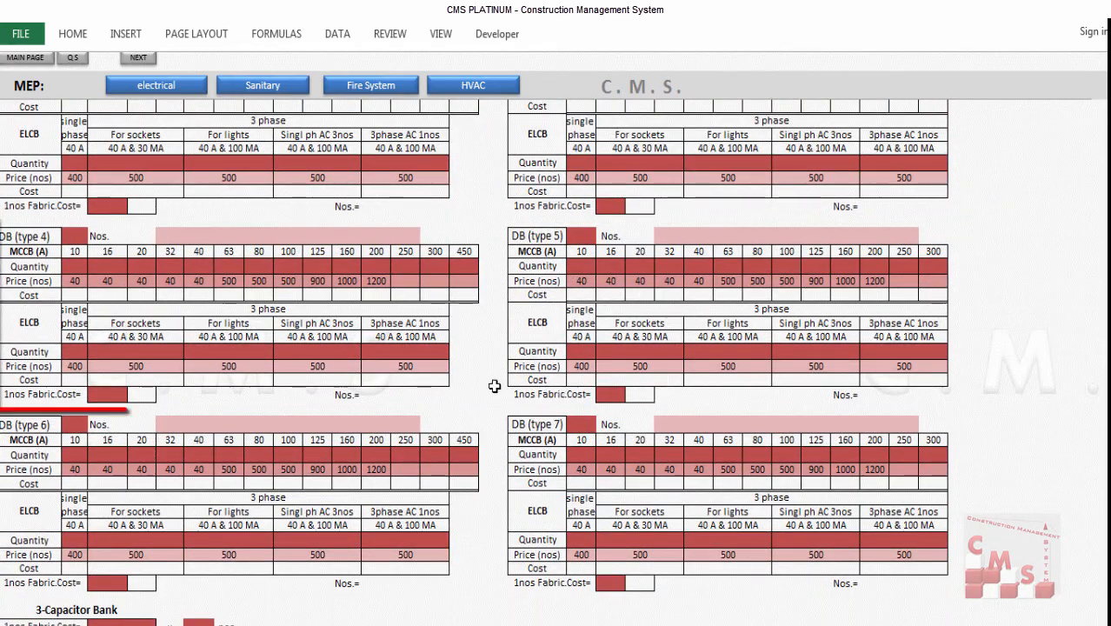
pyautogui.scroll(-2, 488, 398)
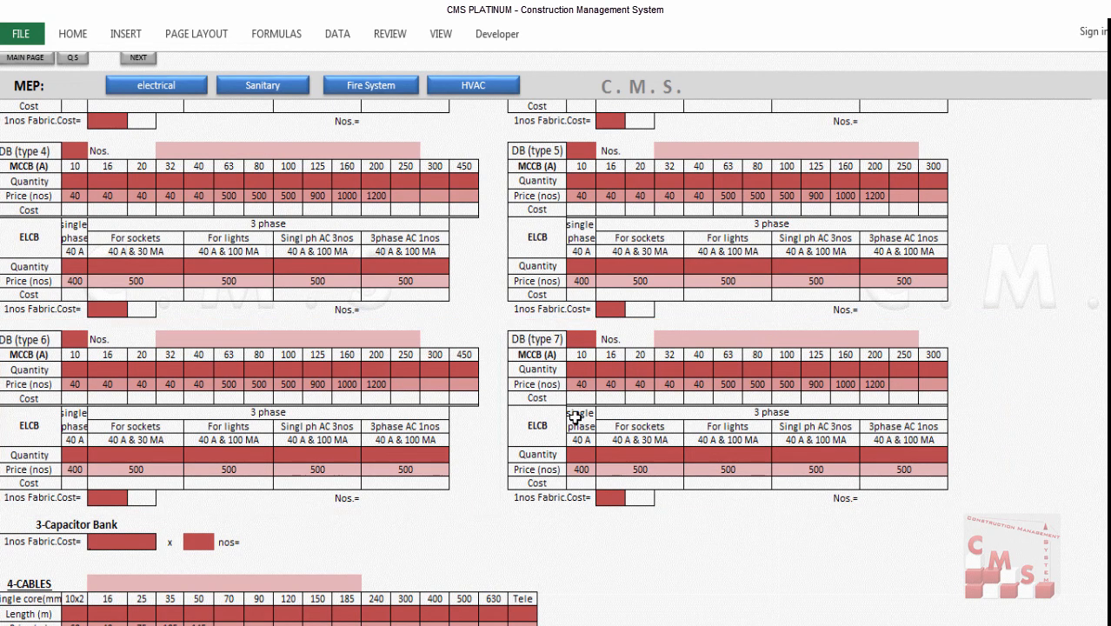
pyautogui.scroll(-3, 576, 417)
pyautogui.scroll(-2, 575, 417)
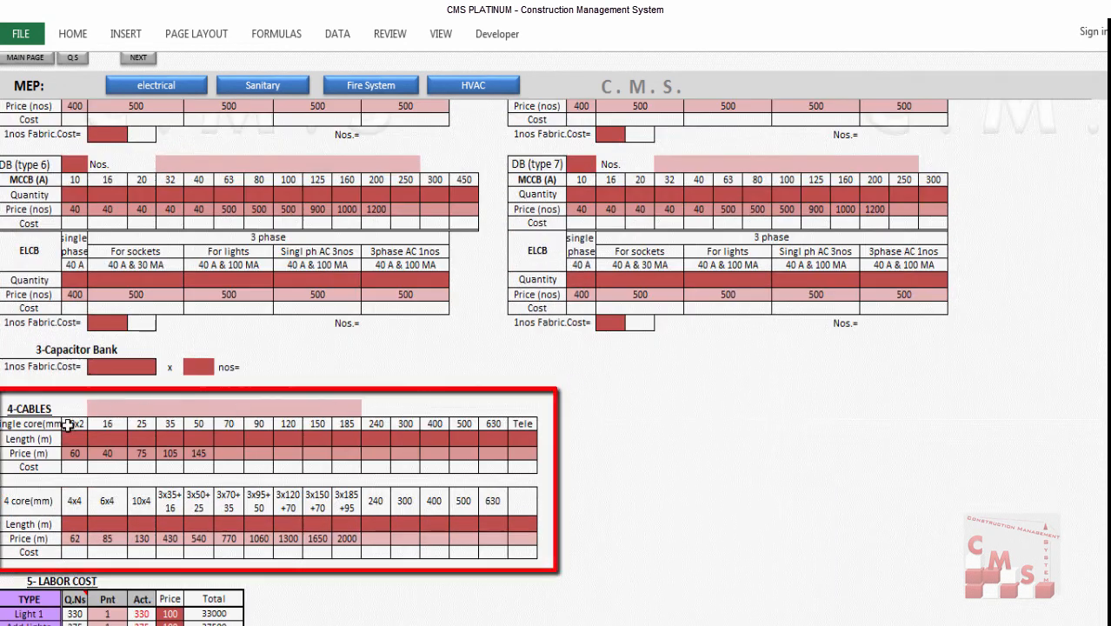
# - Examine the length and price rows of the single core and 4 core tables in the Cables section
pyautogui.click(106, 439)
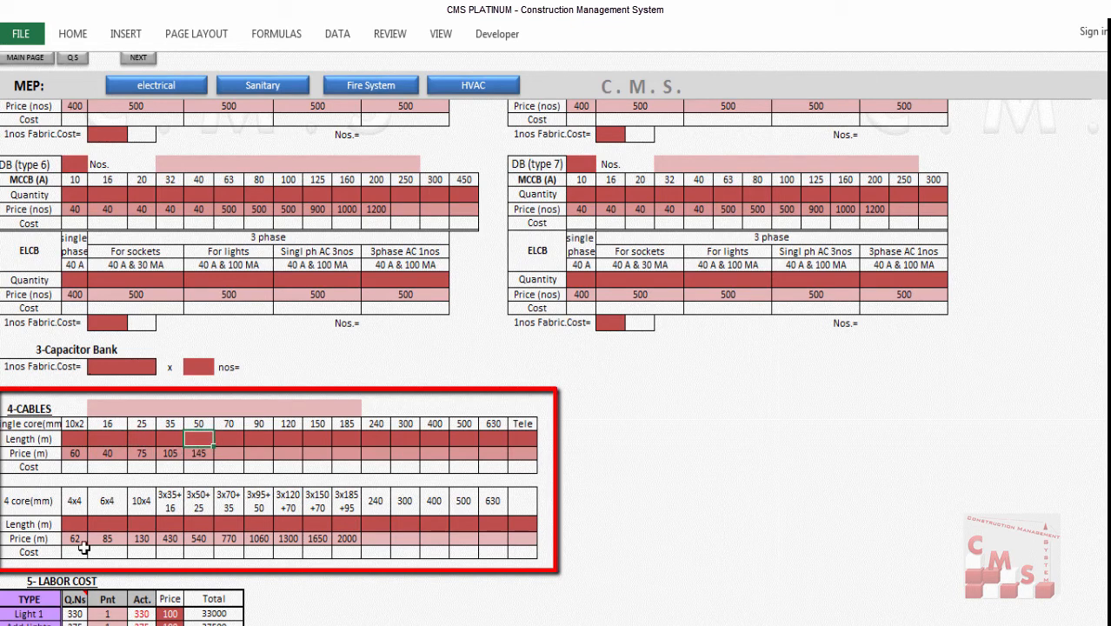
pyautogui.click(31, 513)
pyautogui.click(36, 428)
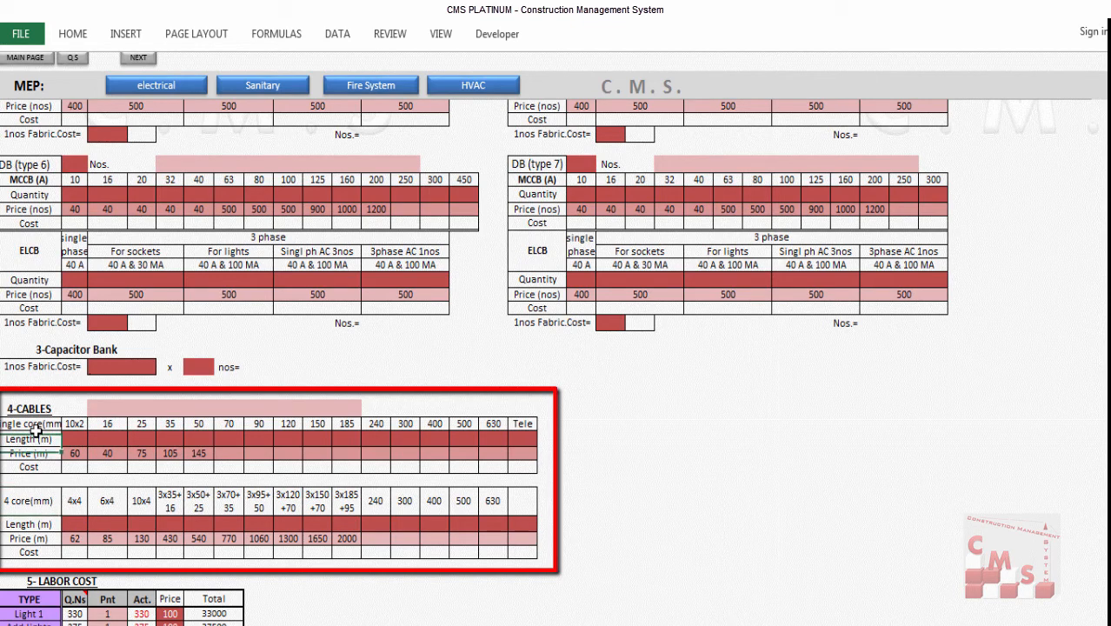
pyautogui.click(43, 500)
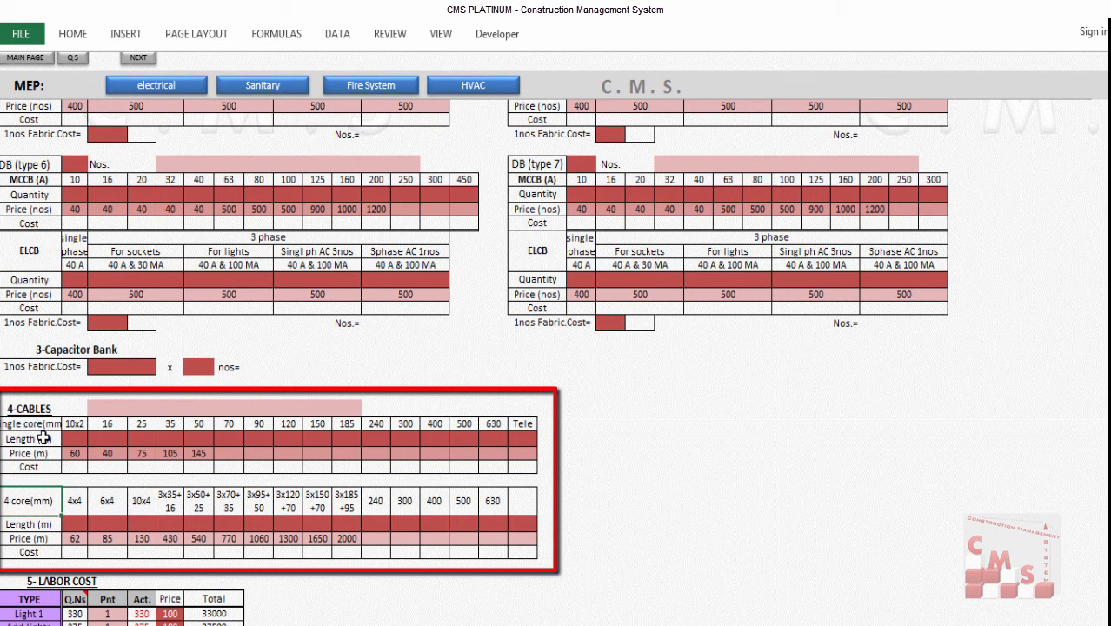
pyautogui.moveTo(75, 439); pyautogui.dragTo(305, 448)
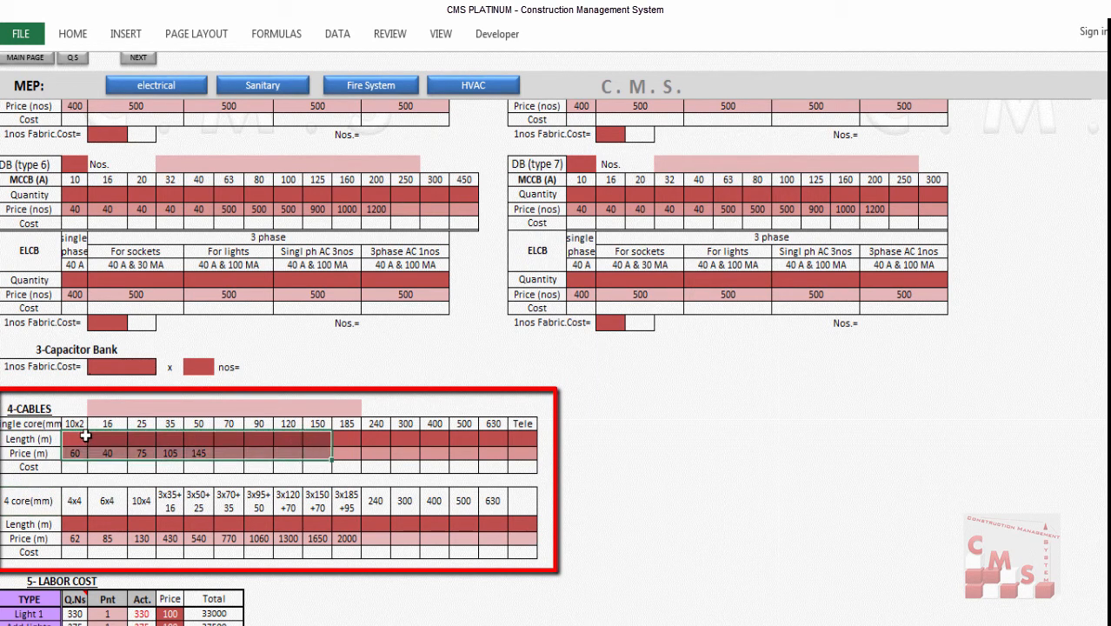
pyautogui.moveTo(77, 439); pyautogui.dragTo(206, 445)
pyautogui.moveTo(66, 522); pyautogui.dragTo(138, 522)
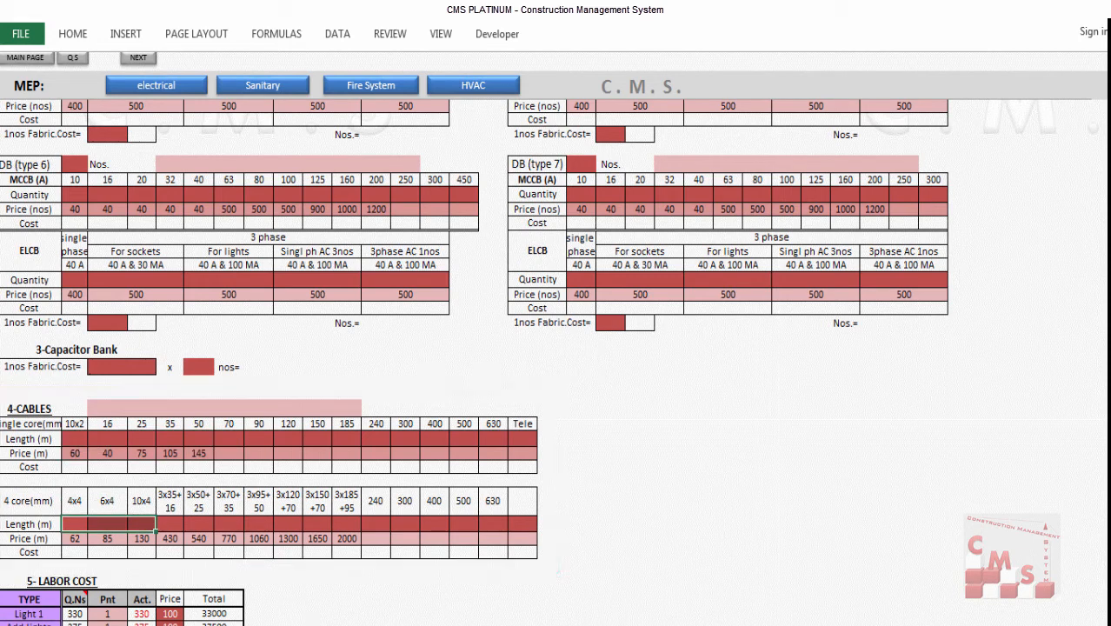
# - Switch to the load schedule workbook and examine the DB-S sheet's cable size note and its feeding and location details
pyautogui.click(372, 625)
pyautogui.click(373, 601)
pyautogui.scroll(-5, 321, 469)
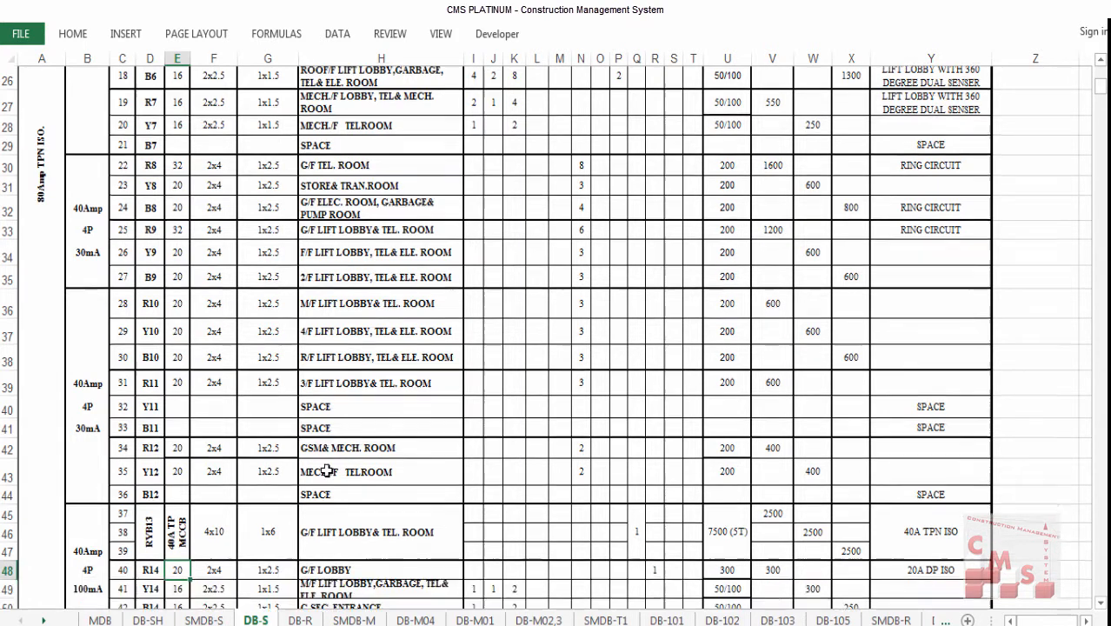
pyautogui.moveTo(68, 407); pyautogui.dragTo(364, 405)
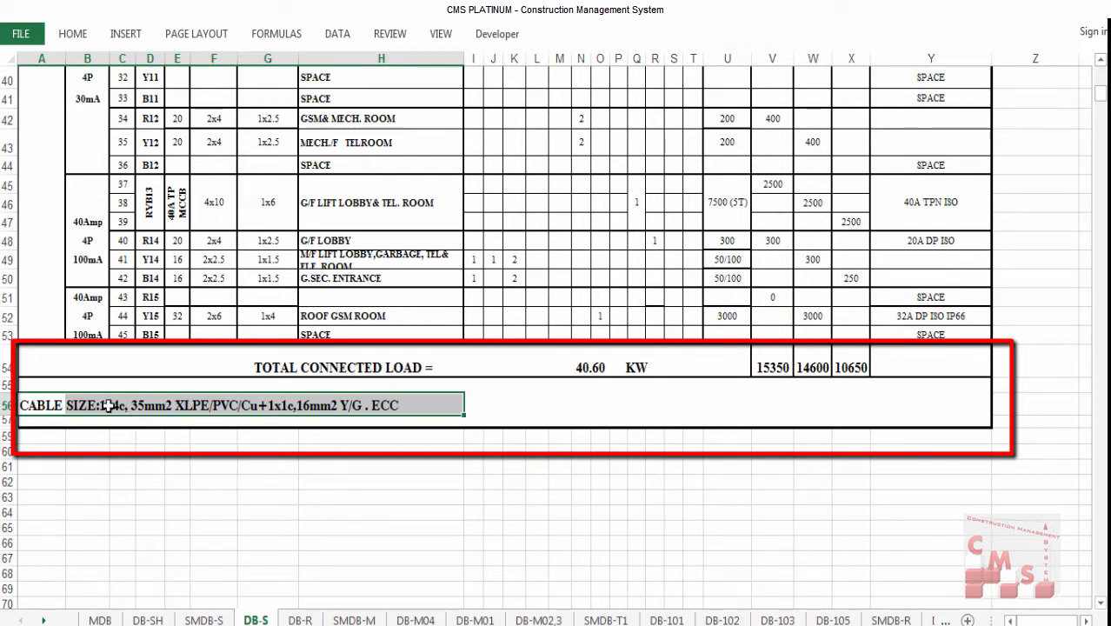
pyautogui.click(155, 409)
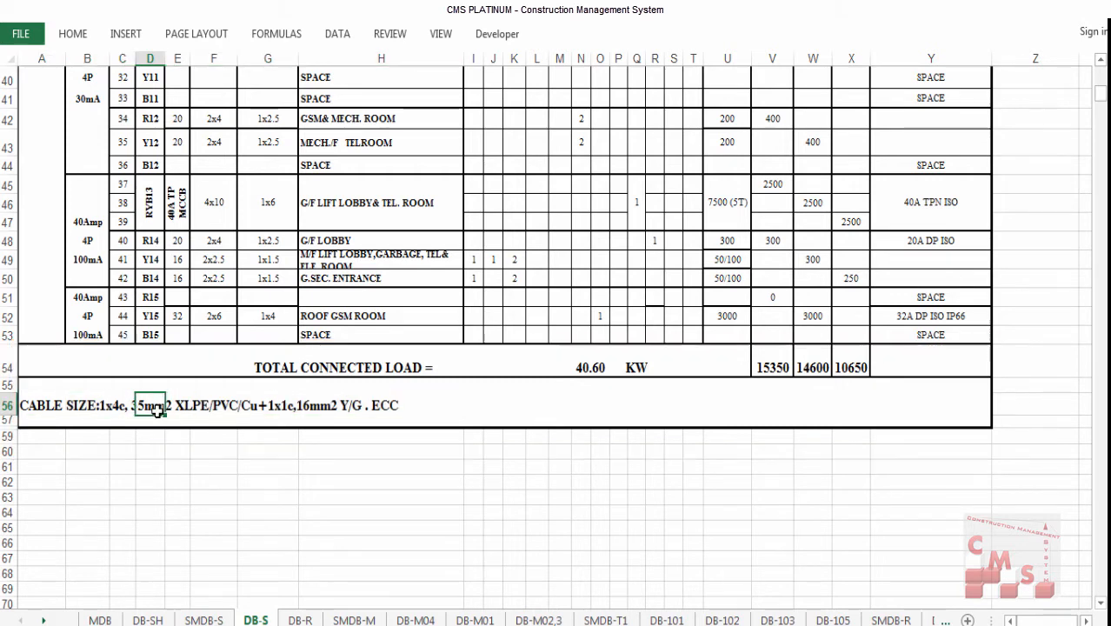
pyautogui.click(311, 409)
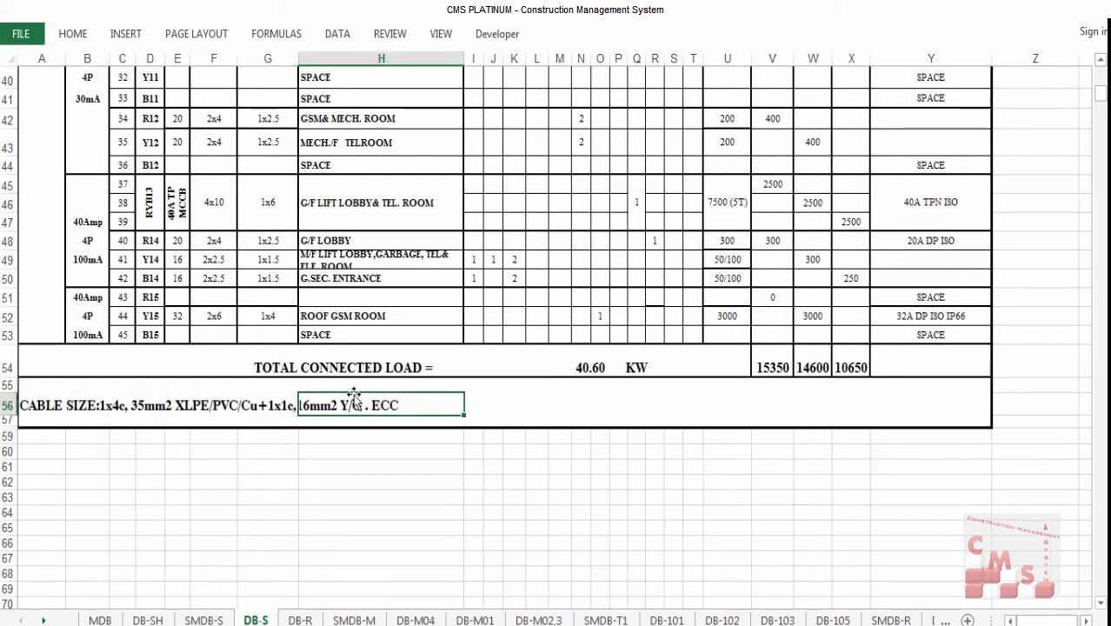
pyautogui.click(305, 447)
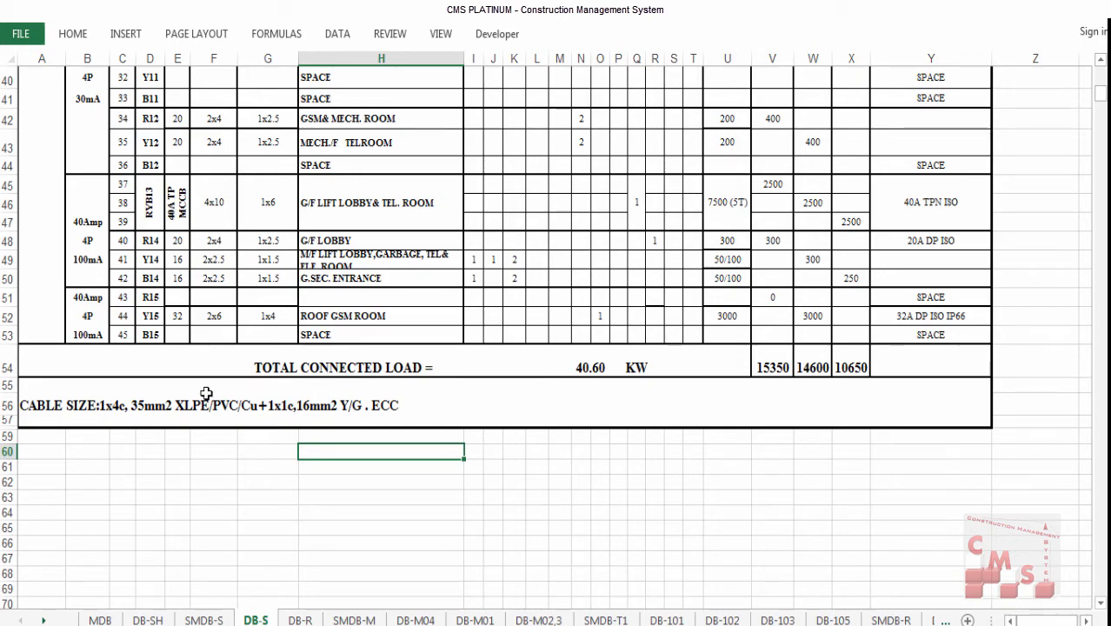
pyautogui.scroll(13, 206, 394)
pyautogui.hscroll(2, 1006, 599)
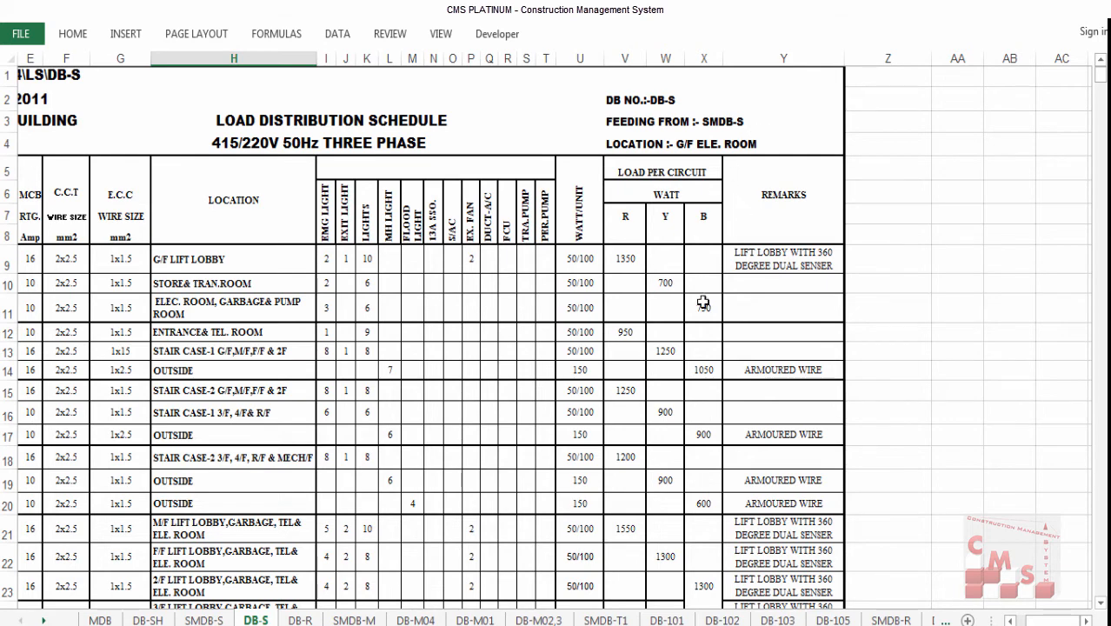
# - Look through the other boards' load schedules from DB-R and SMDB-M to DB-105
pyautogui.click(299, 619)
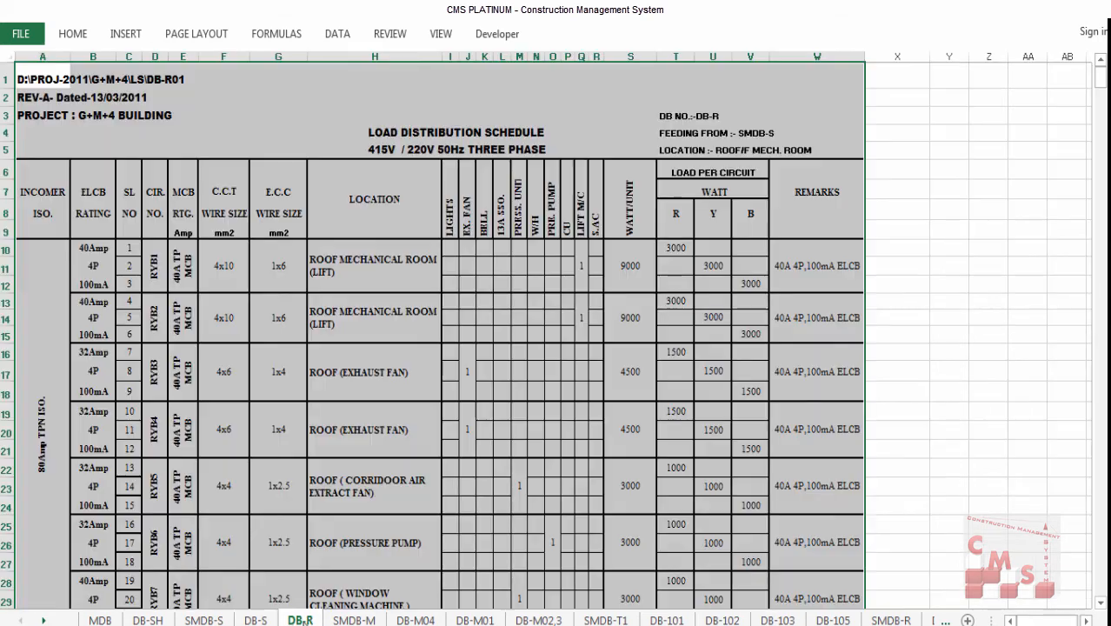
pyautogui.click(354, 619)
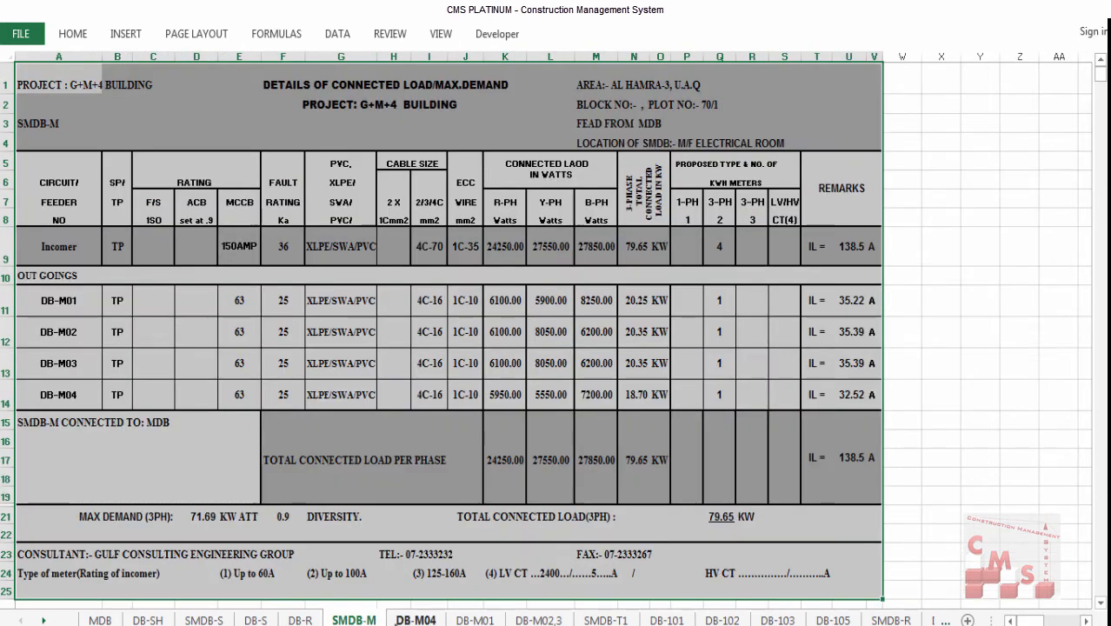
pyautogui.click(415, 620)
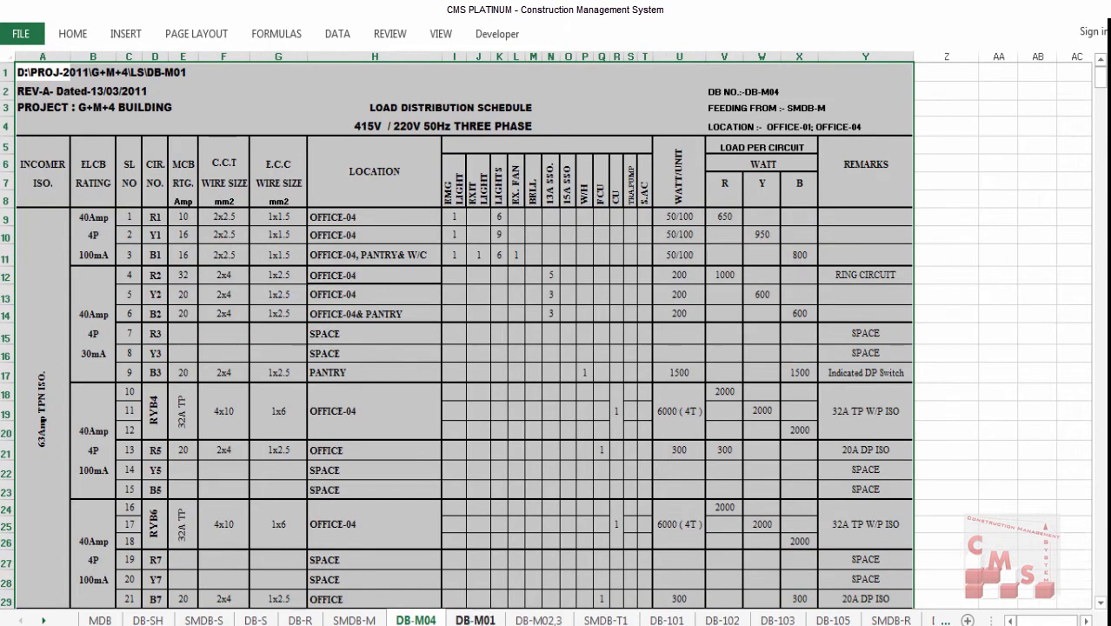
pyautogui.click(526, 620)
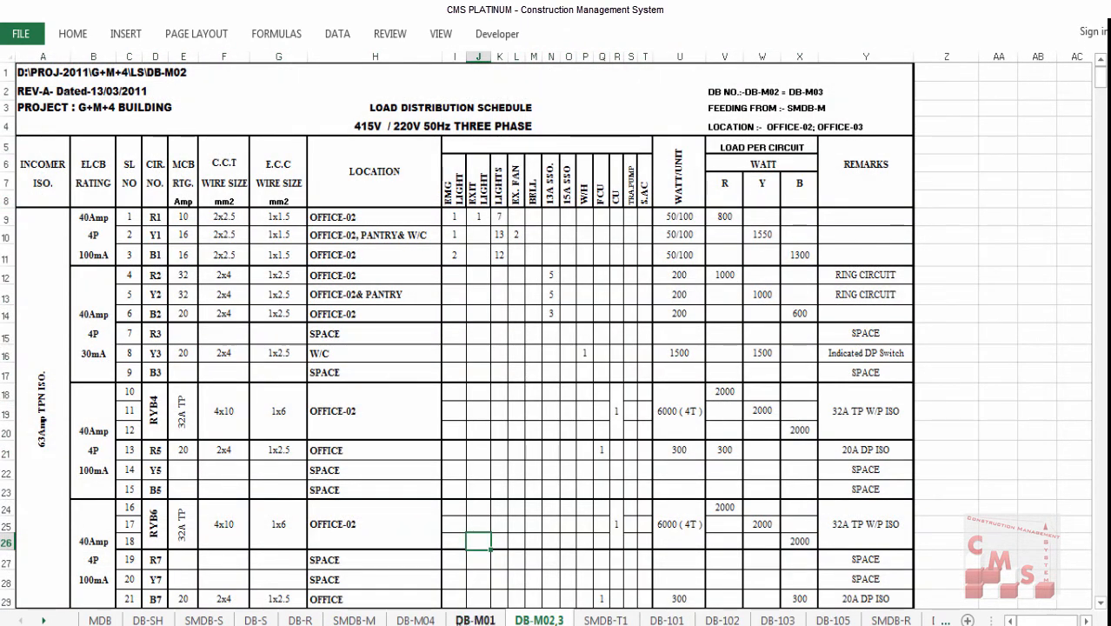
pyautogui.click(475, 620)
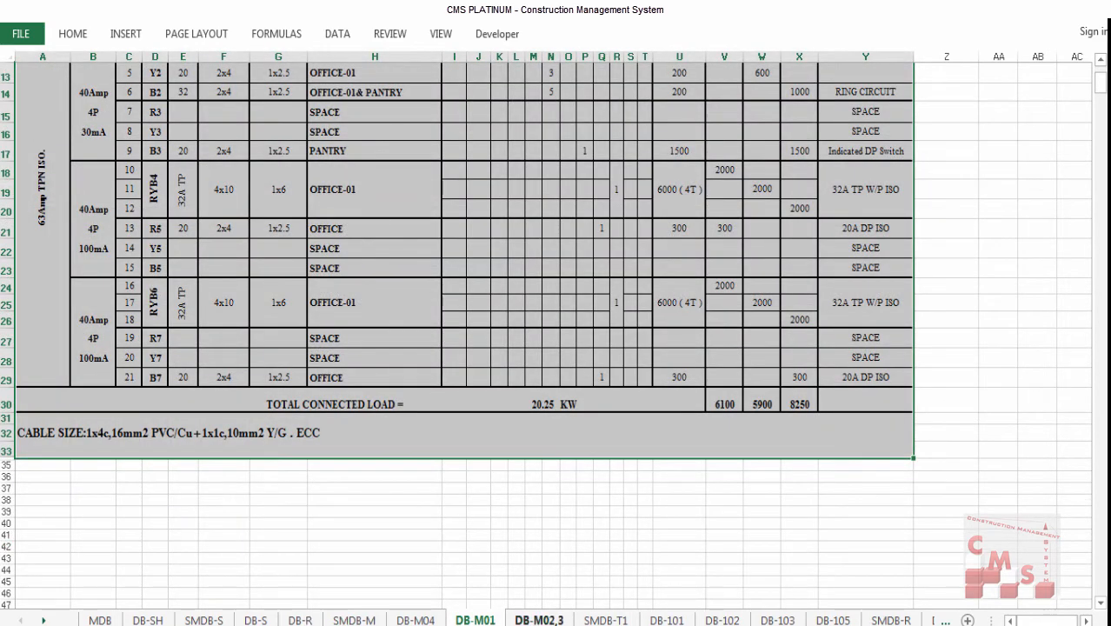
pyautogui.click(538, 620)
pyautogui.click(606, 620)
pyautogui.click(667, 620)
pyautogui.click(722, 620)
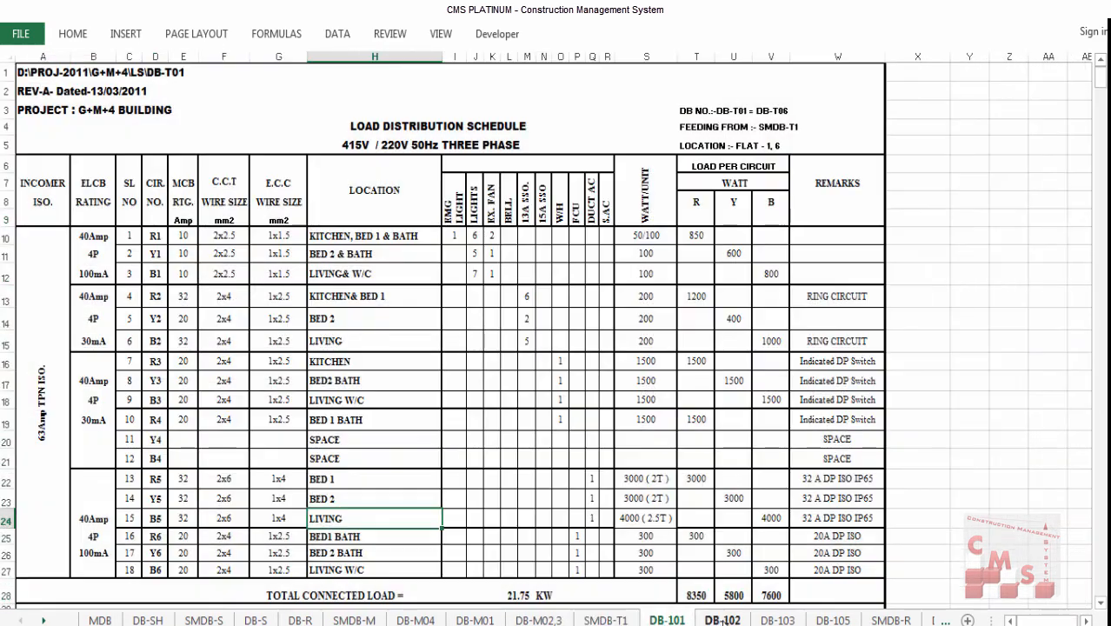
pyautogui.click(777, 620)
pyautogui.click(833, 620)
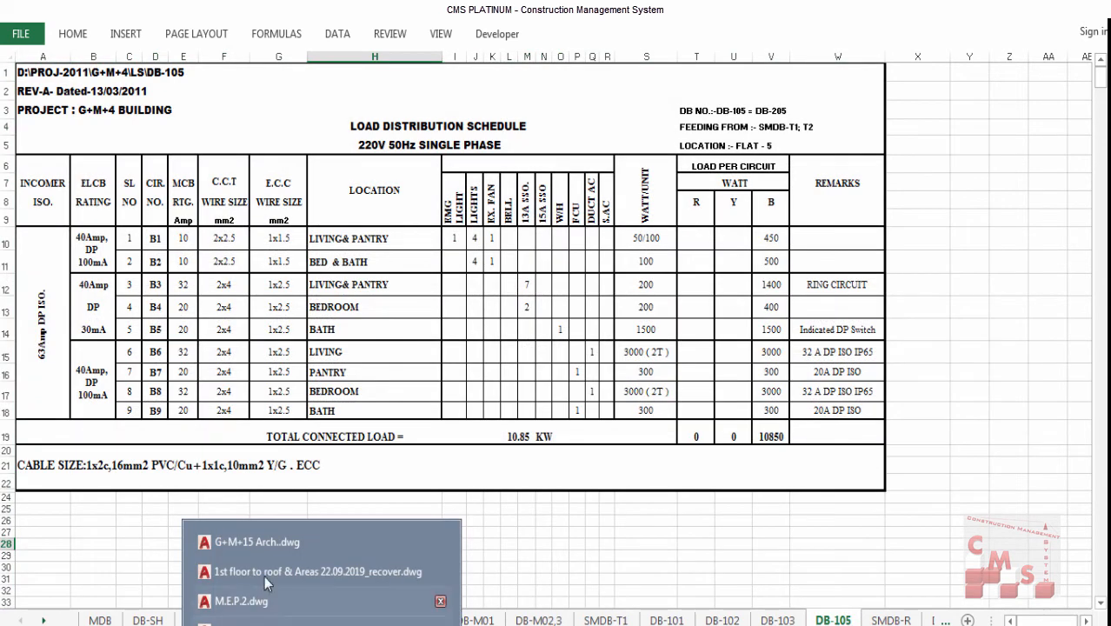
# - Return to the MEP sheet and examine the length cells for the 10x4 four-core and the 25 and 35 mm single core cables
pyautogui.moveTo(423, 625)
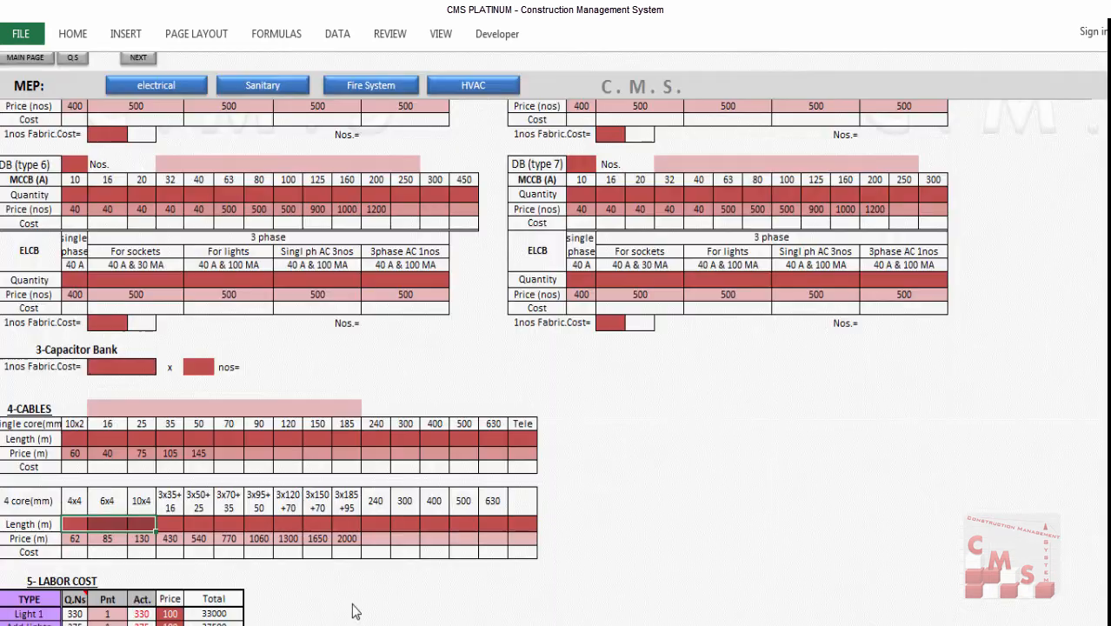
pyautogui.click(141, 524)
pyautogui.click(142, 439)
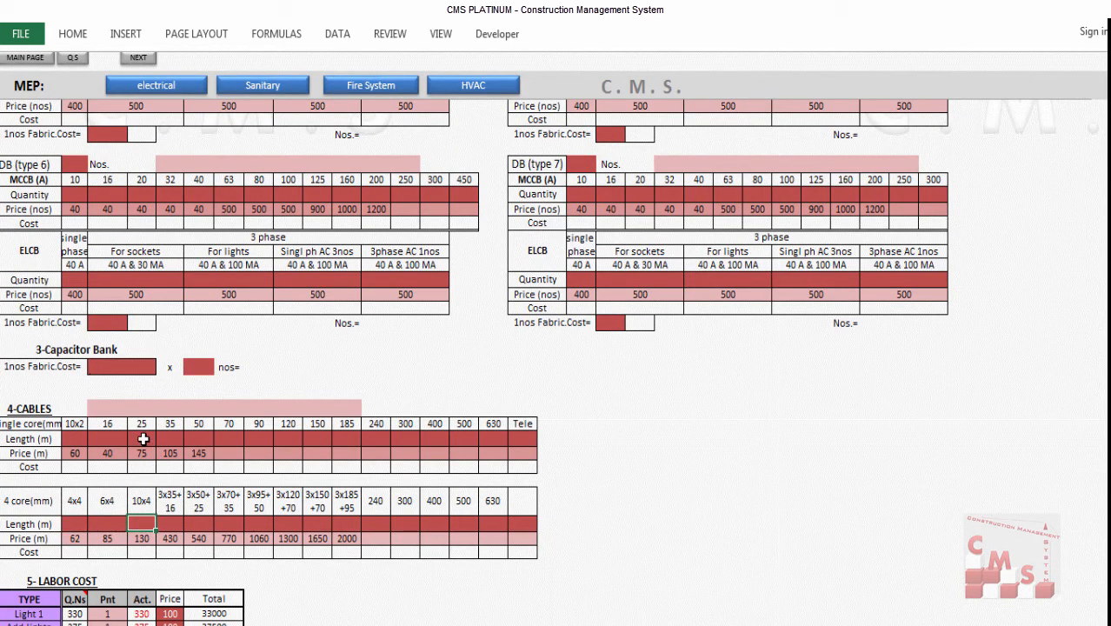
pyautogui.click(174, 439)
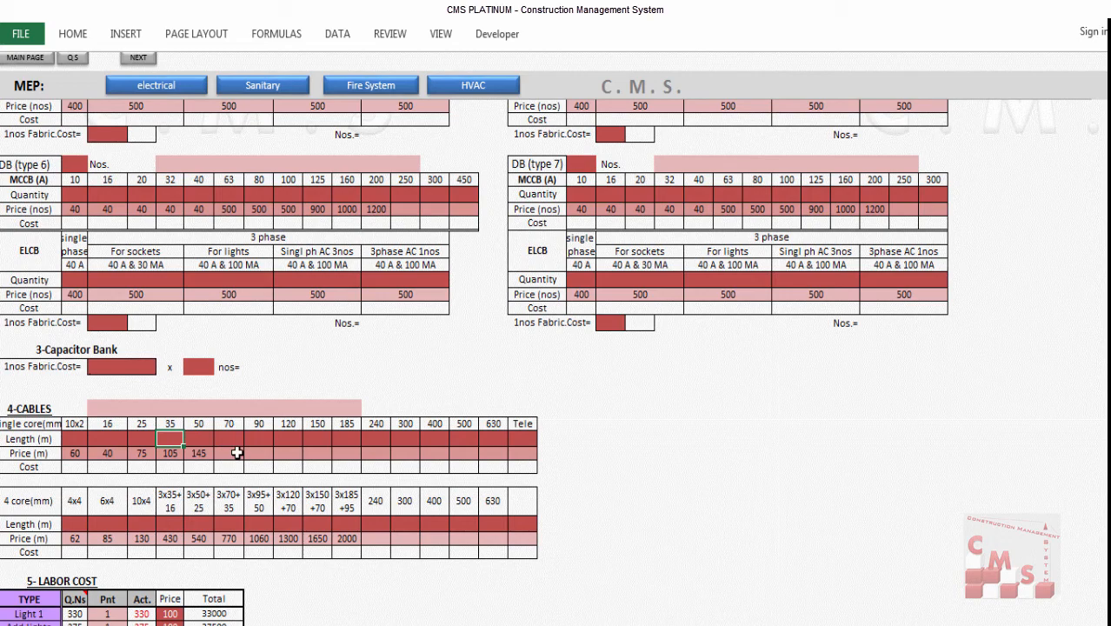
pyautogui.scroll(1, 221, 496)
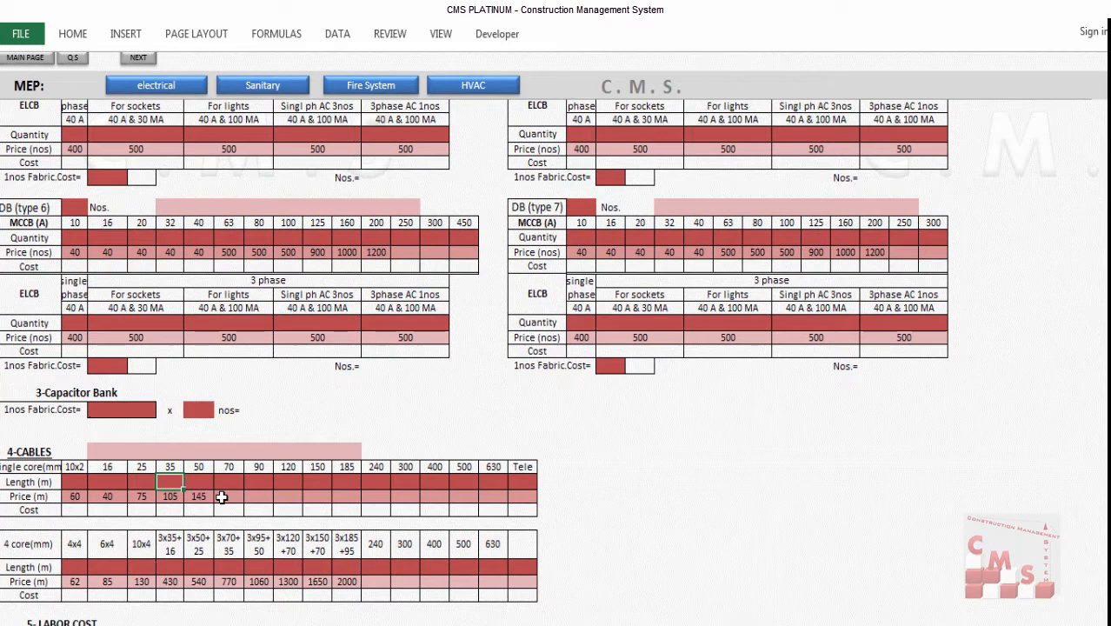
pyautogui.scroll(1, 249, 494)
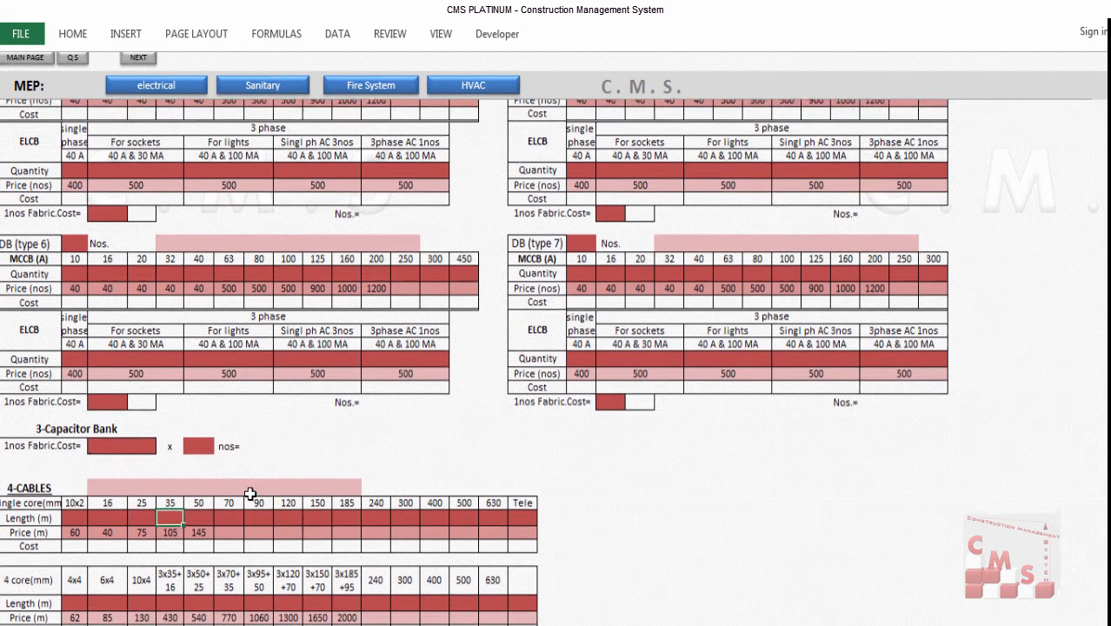
pyautogui.scroll(-8, 250, 493)
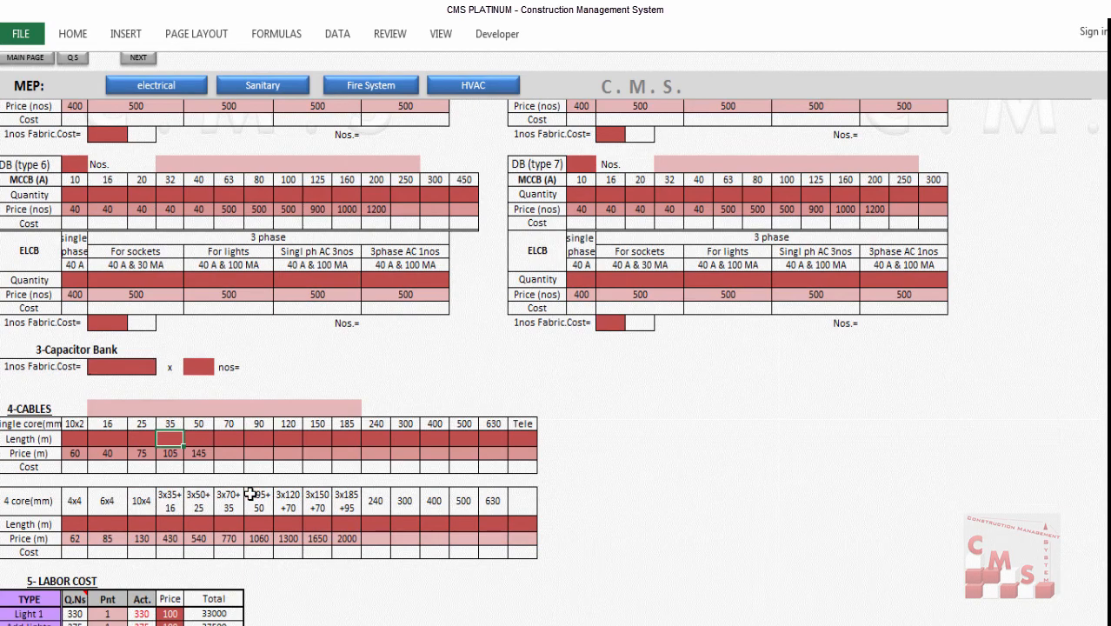
pyautogui.scroll(-1, 169, 395)
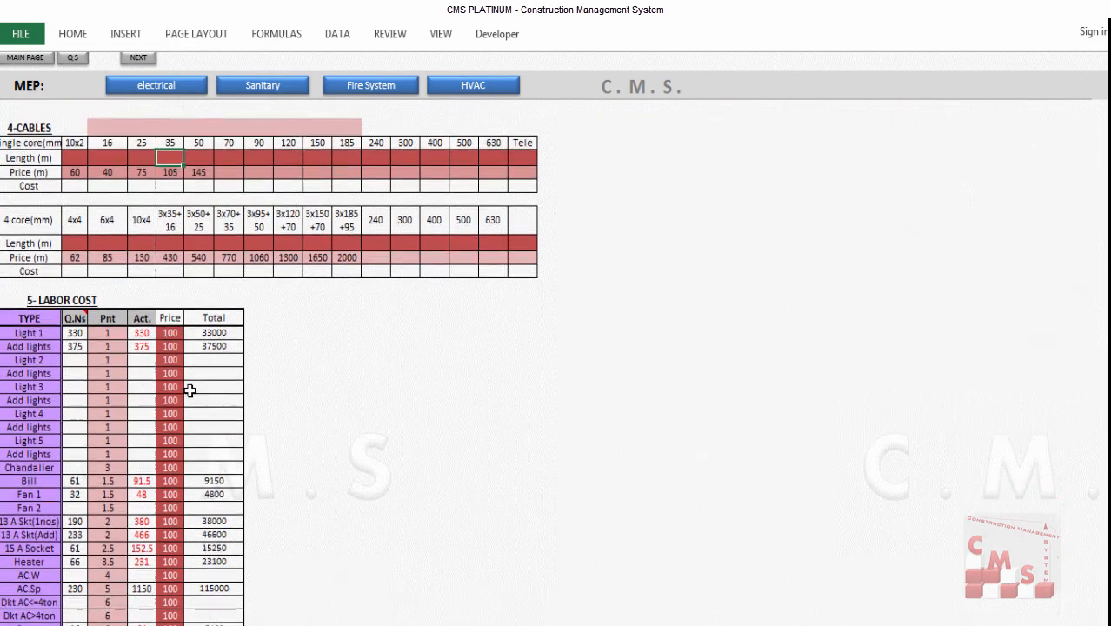
# - Examine the Labor Cost table's item types and their quantities down to the Capacitor row
pyautogui.click(171, 313)
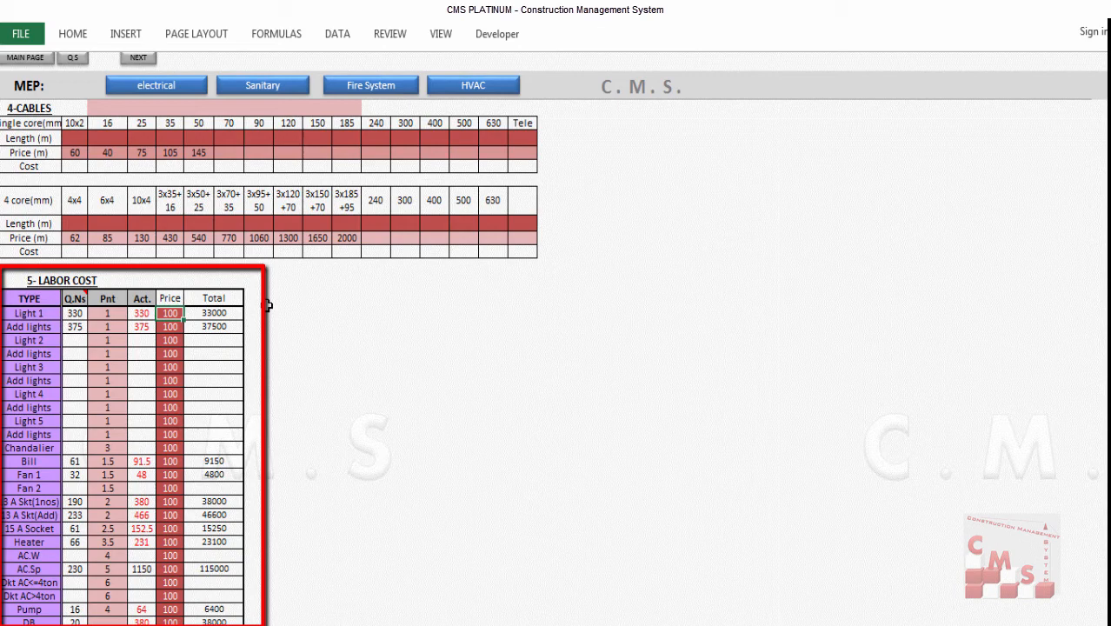
pyautogui.scroll(-2, 104, 326)
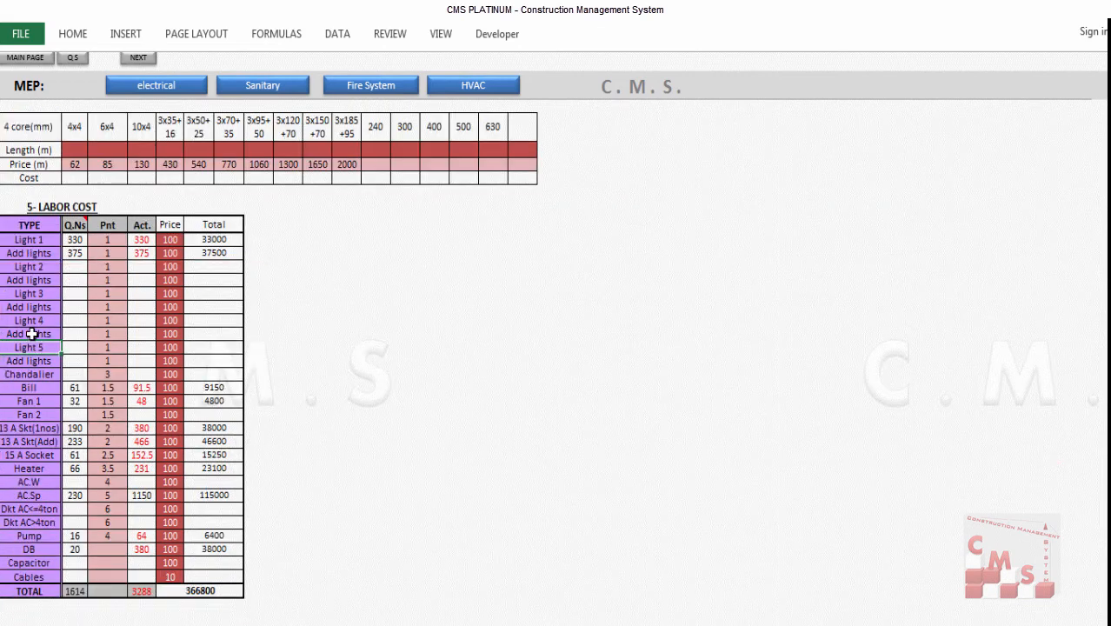
pyautogui.click(32, 334)
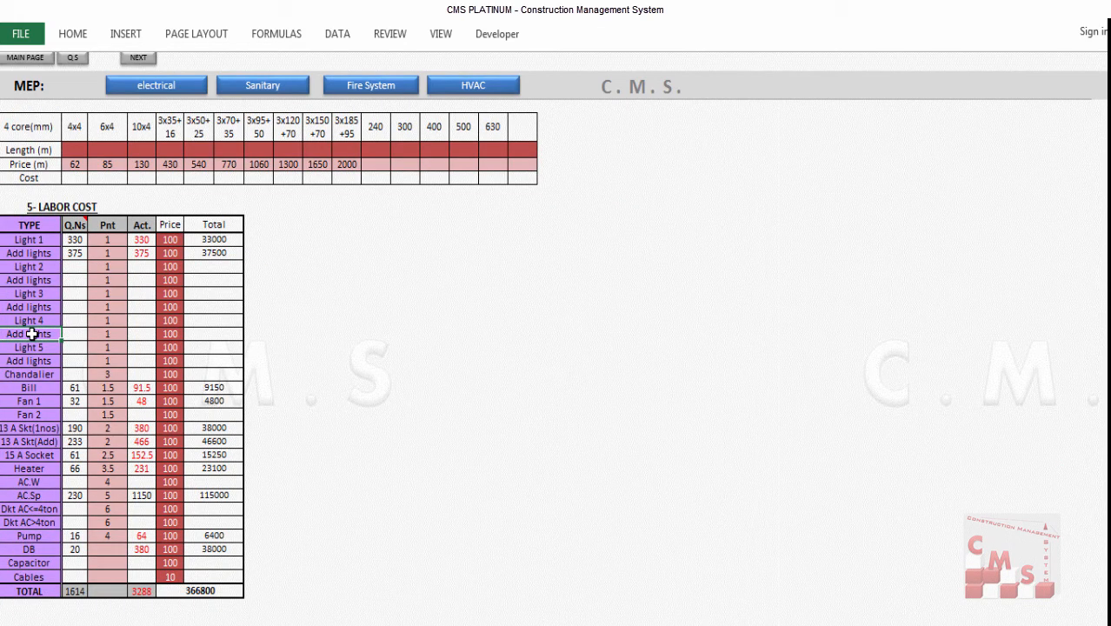
pyautogui.moveTo(31, 334); pyautogui.dragTo(29, 293)
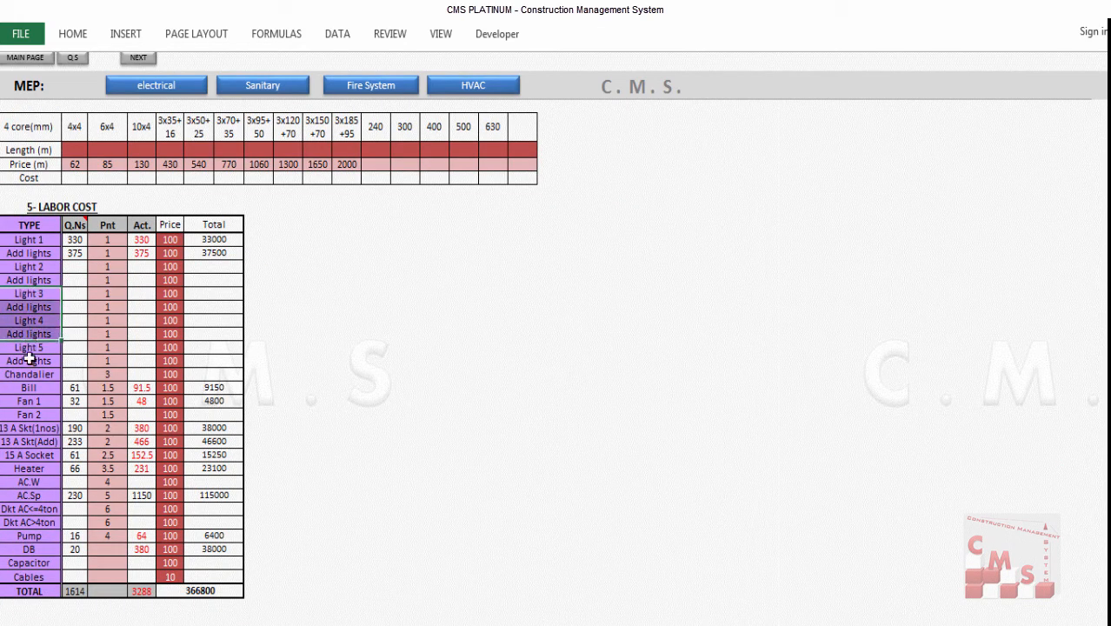
pyautogui.click(40, 429)
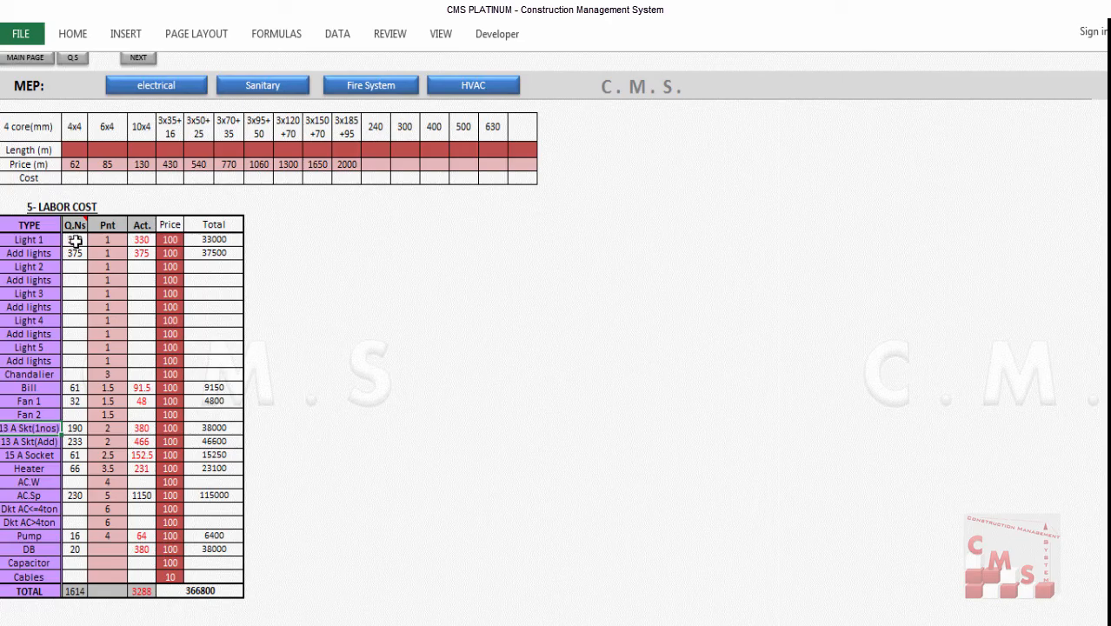
pyautogui.moveTo(76, 241); pyautogui.dragTo(69, 548)
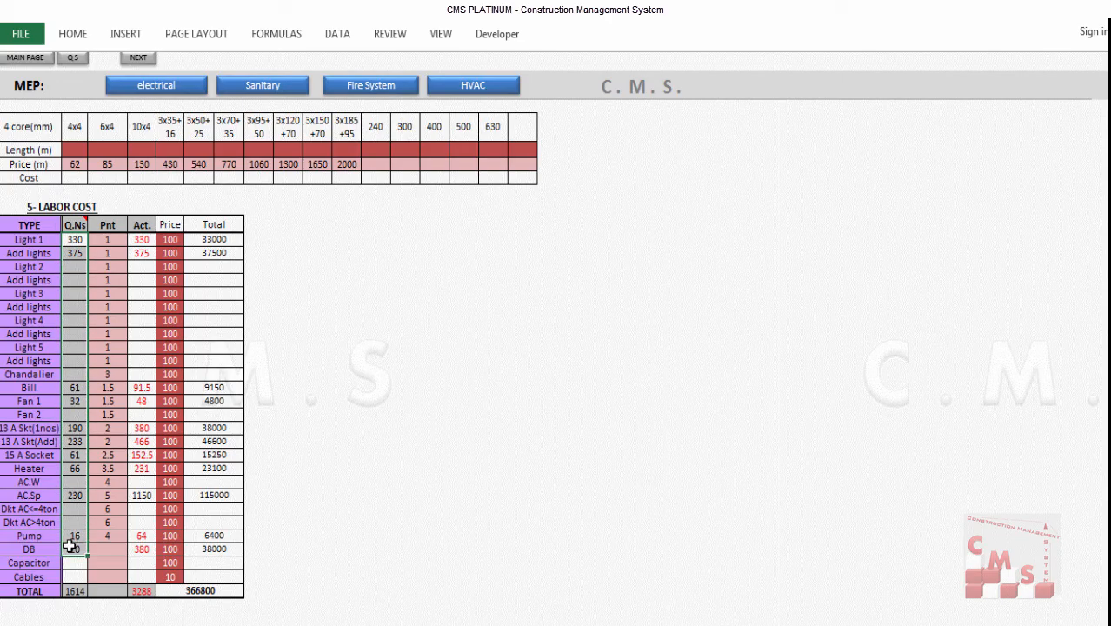
pyautogui.moveTo(38, 242)
pyautogui.mouseDown()
pyautogui.moveTo(70, 253)
pyautogui.moveTo(76, 565)
pyautogui.mouseUp()
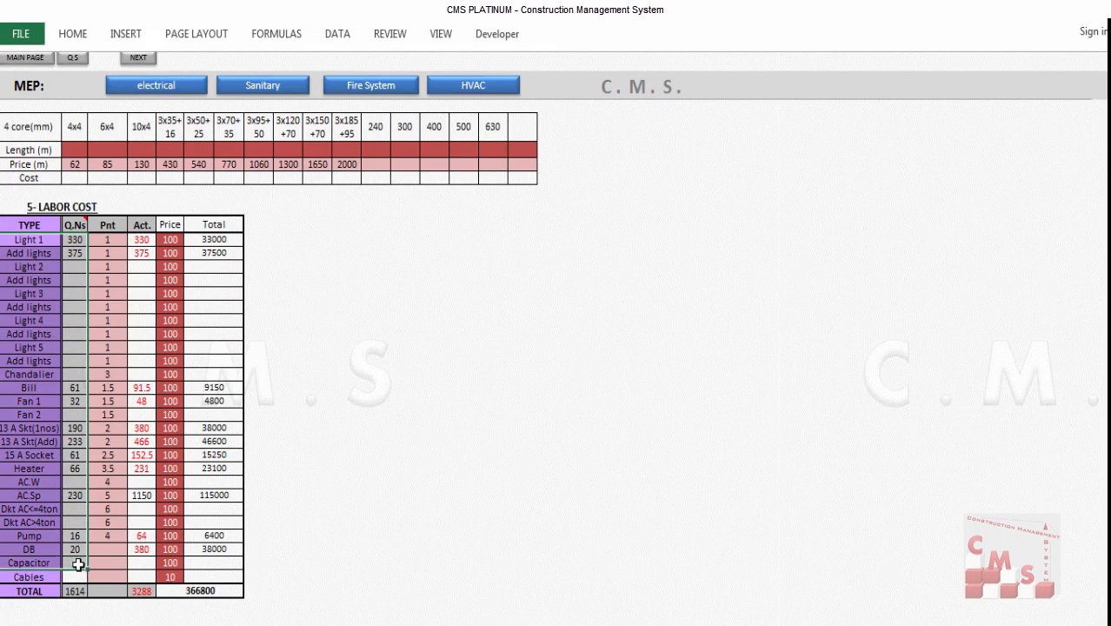
# - Set the labor price of the Cables row to 10 and check the labor cost total
pyautogui.click(171, 243)
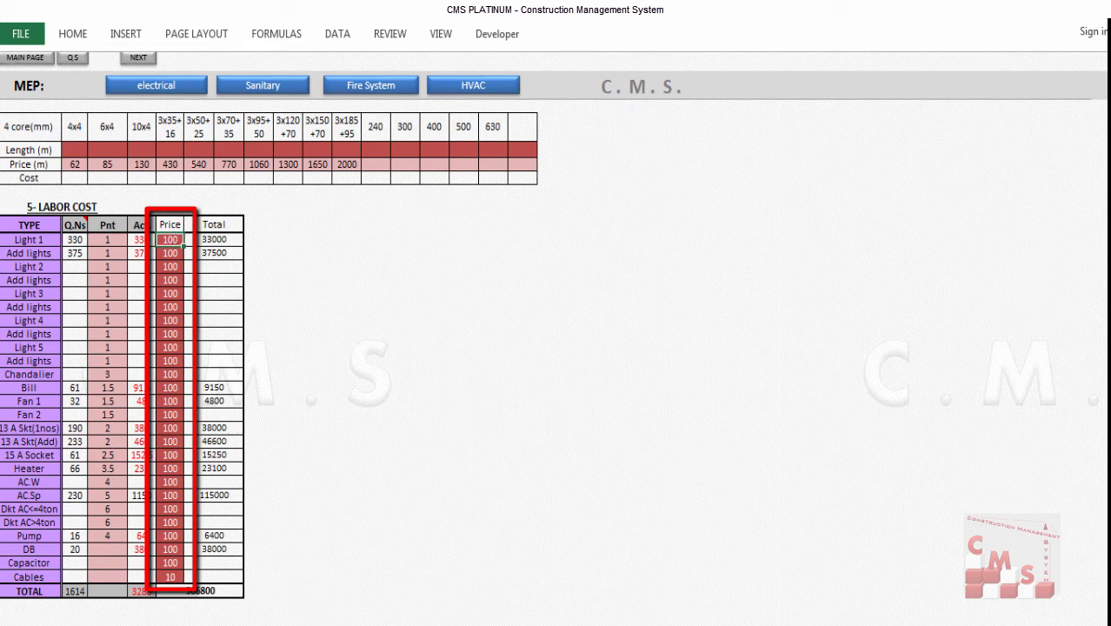
pyautogui.click(176, 576)
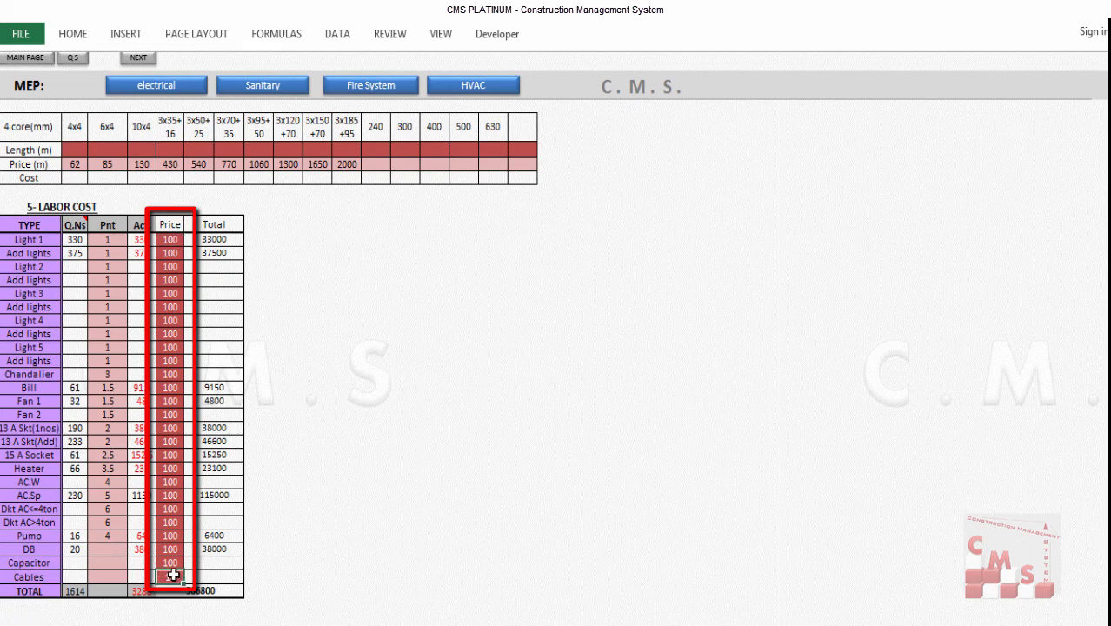
pyautogui.write('10')
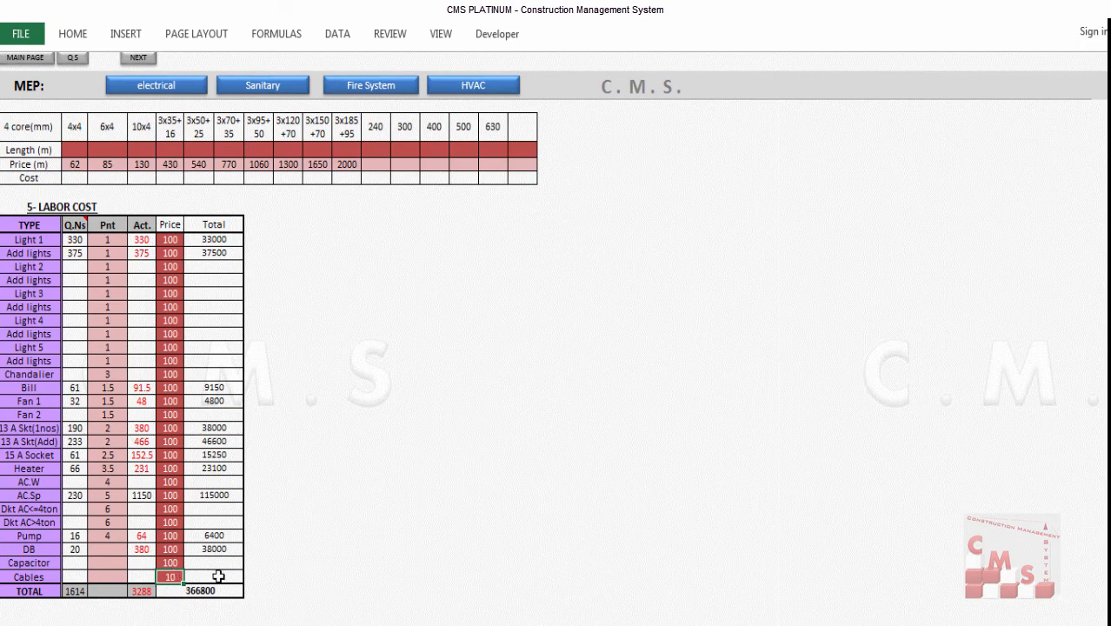
pyautogui.click(199, 591)
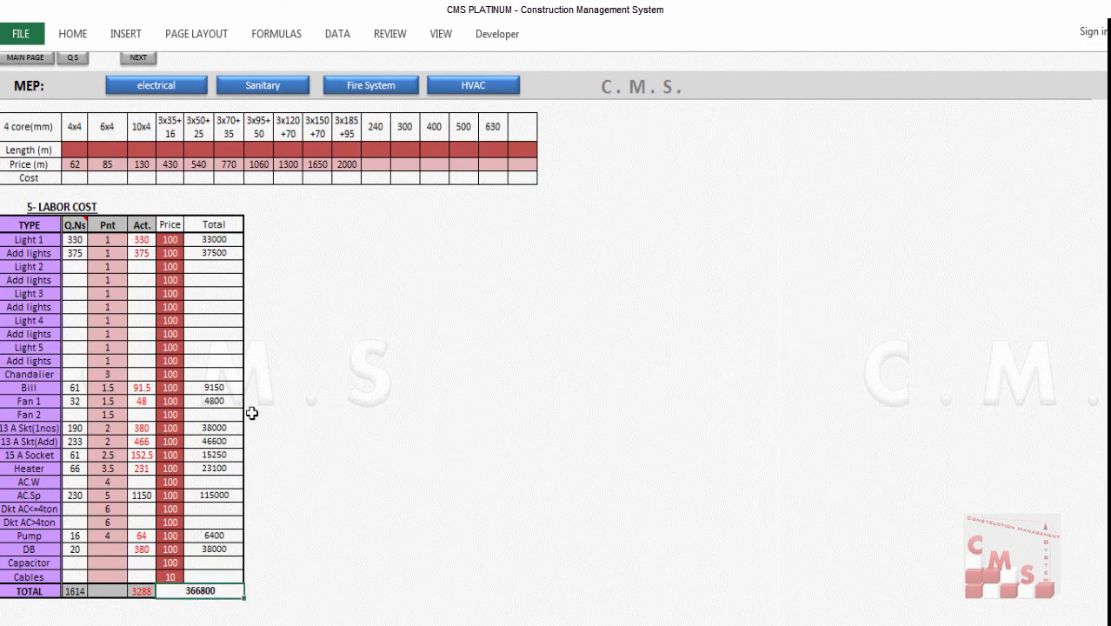
# - Examine the total cost of materials and total cost of labour below the Labor Cost table
pyautogui.scroll(-2, 233, 595)
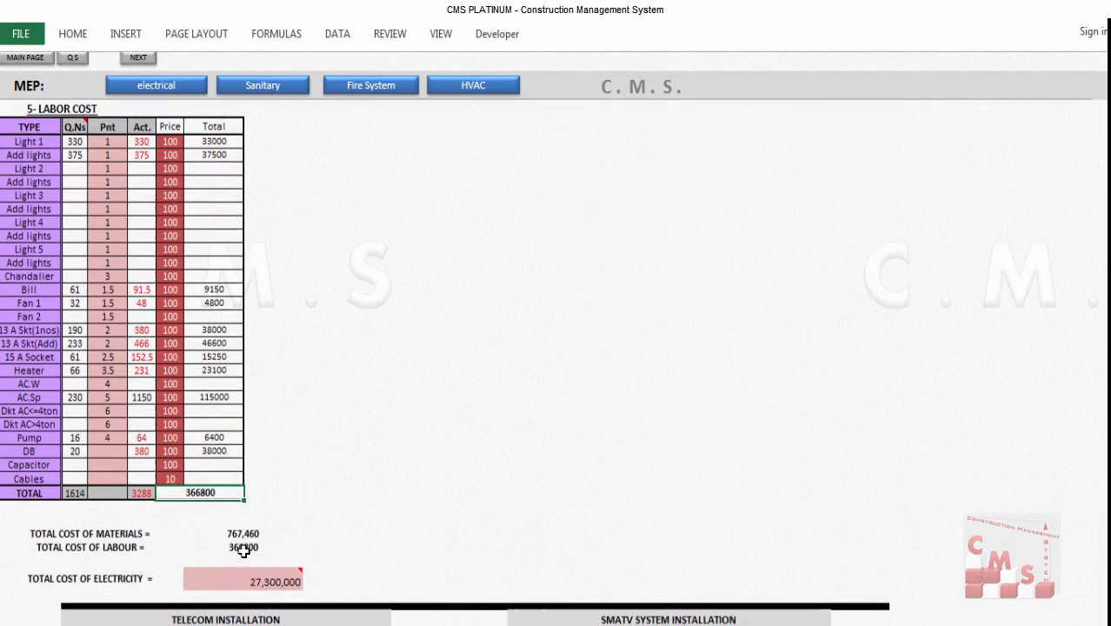
pyautogui.click(257, 533)
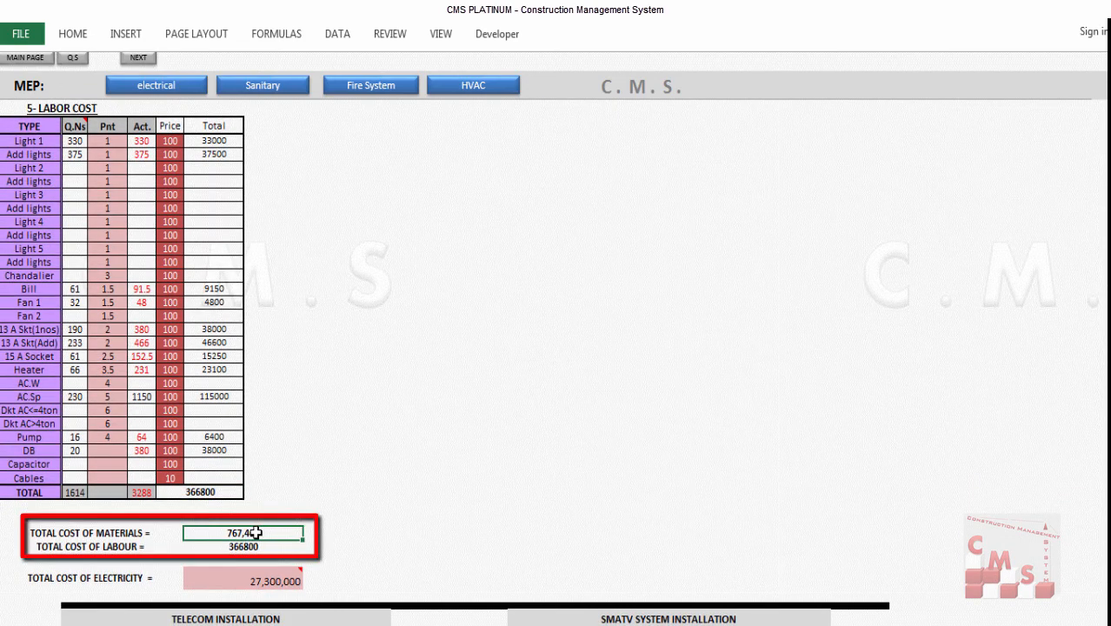
pyautogui.click(237, 546)
pyautogui.scroll(1, 237, 546)
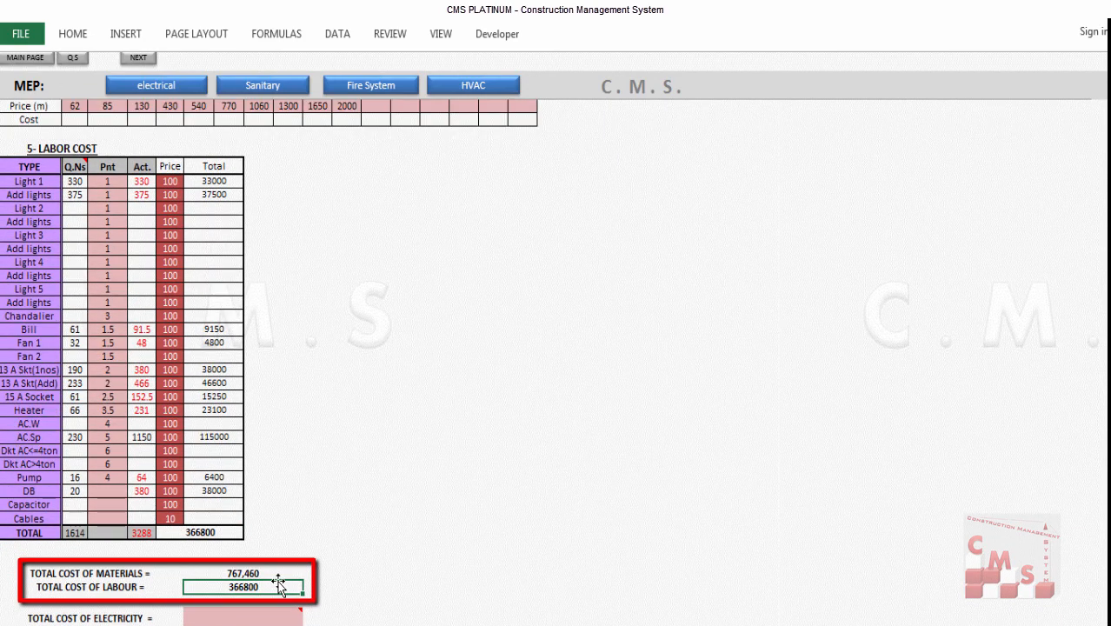
pyautogui.moveTo(250, 571); pyautogui.dragTo(252, 587)
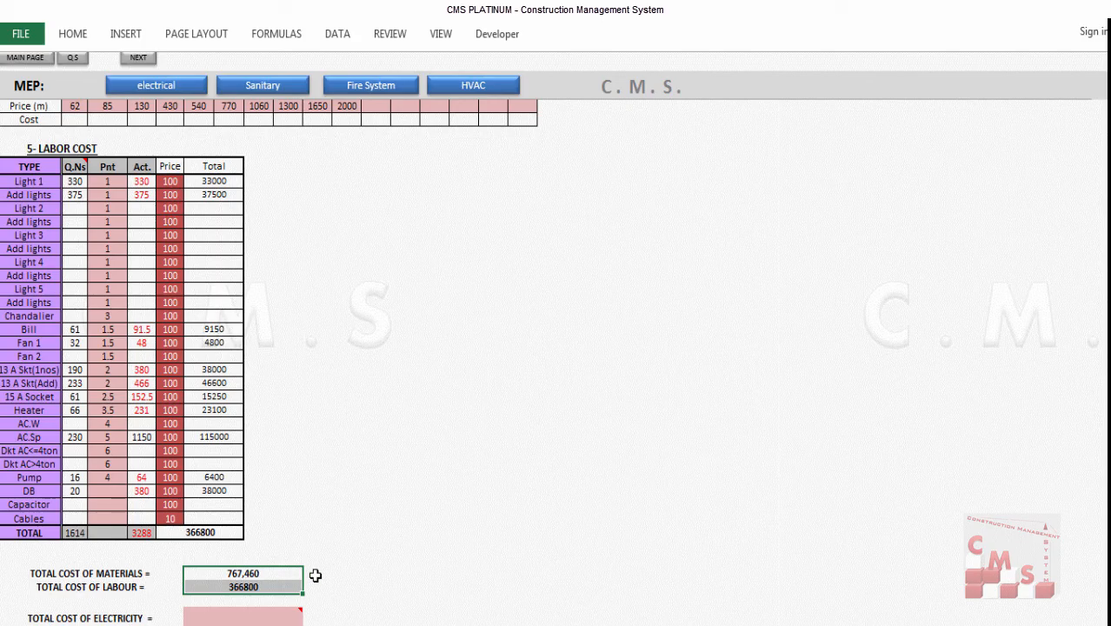
# - Select the total cost of electricity cell below the material and labour cost totals
pyautogui.click(287, 613)
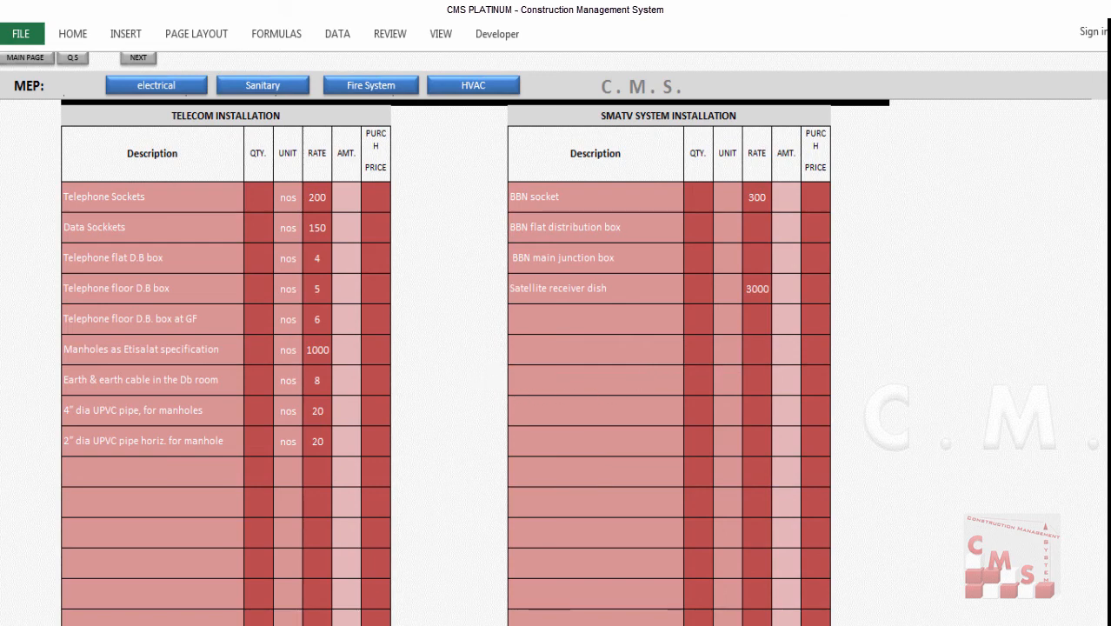
# - Switch to the M.E.P.2 drawing in AutoCAD and examine the telecom socket and conduit layout around OFFICE-03 for the Telecom Installation table
pyautogui.hotkey('alt', 'Tab')
pyautogui.scroll(4, 848, 425)
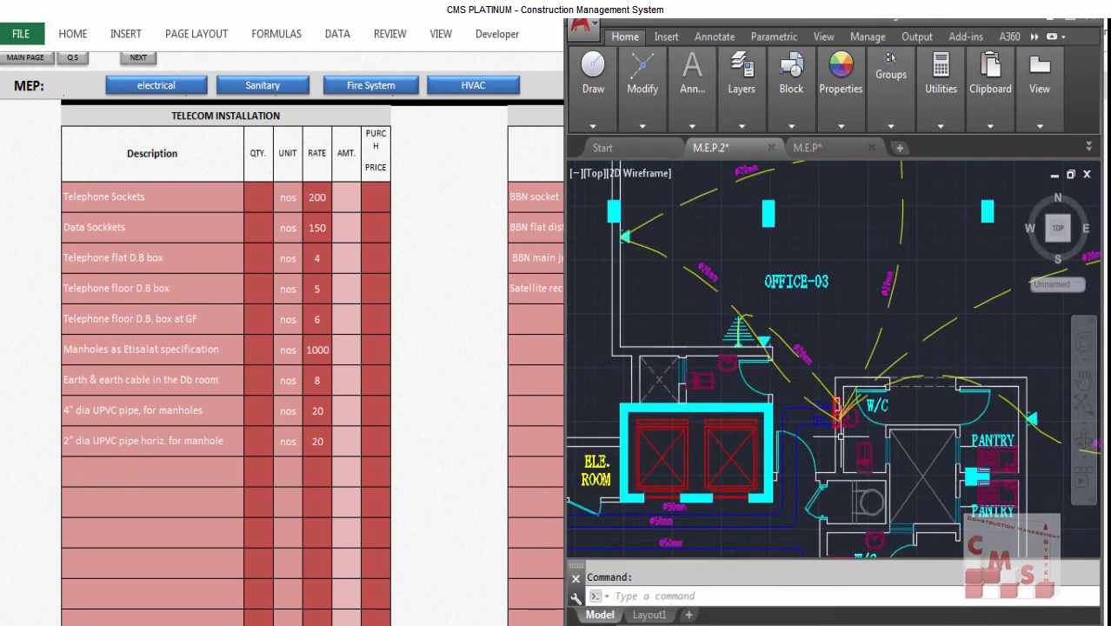
pyautogui.moveTo(841, 436); pyautogui.dragTo(834, 457)
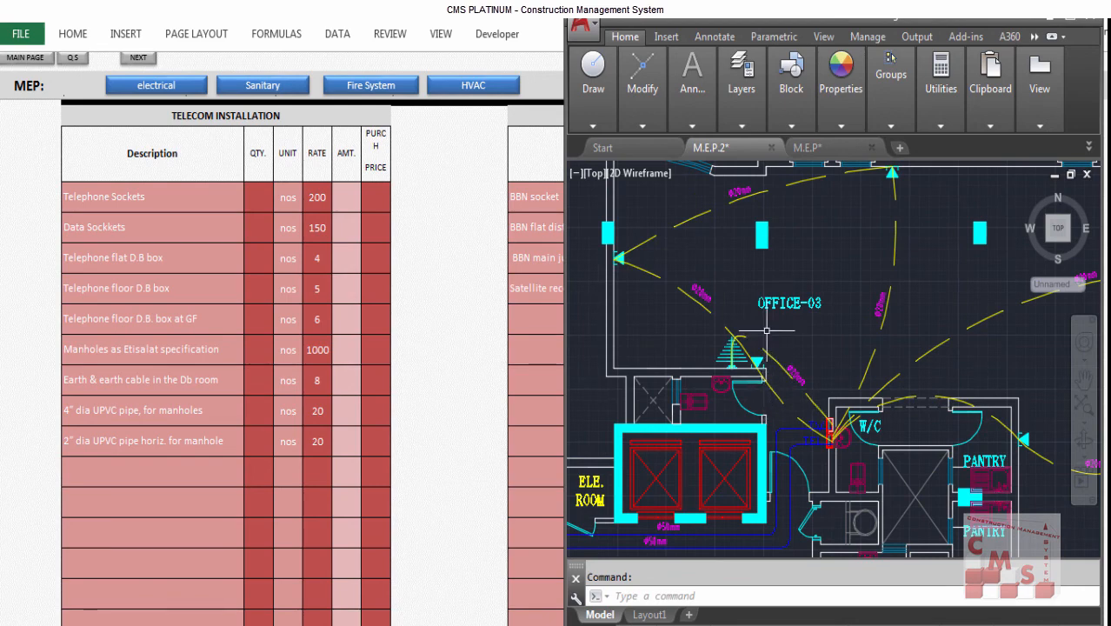
pyautogui.scroll(-2, 726, 388)
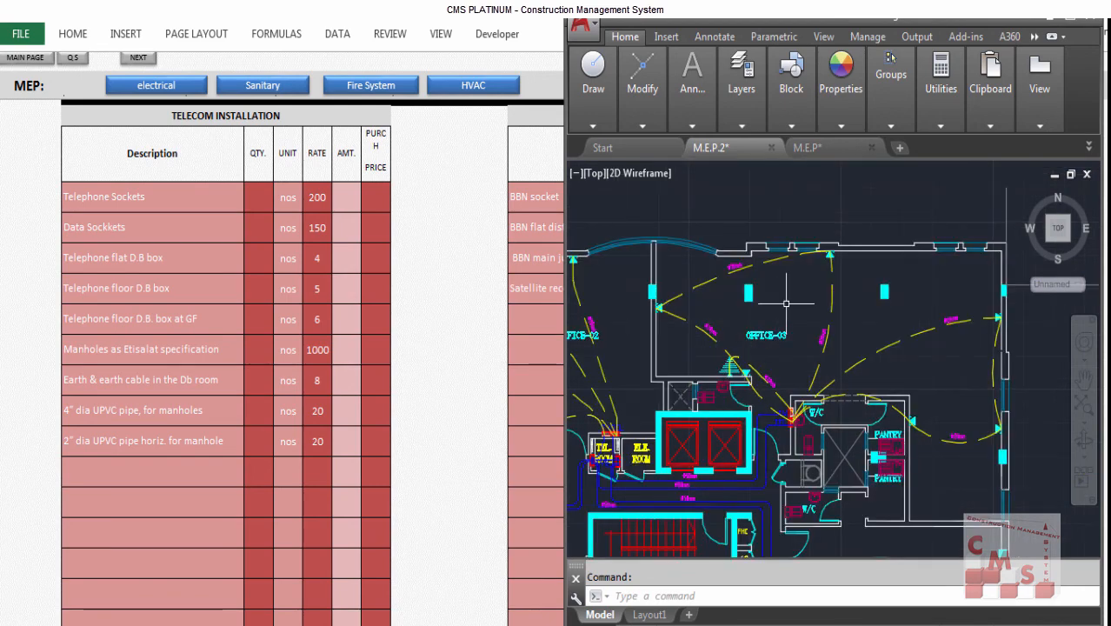
pyautogui.scroll(1, 786, 303)
pyautogui.scroll(-1, 810, 276)
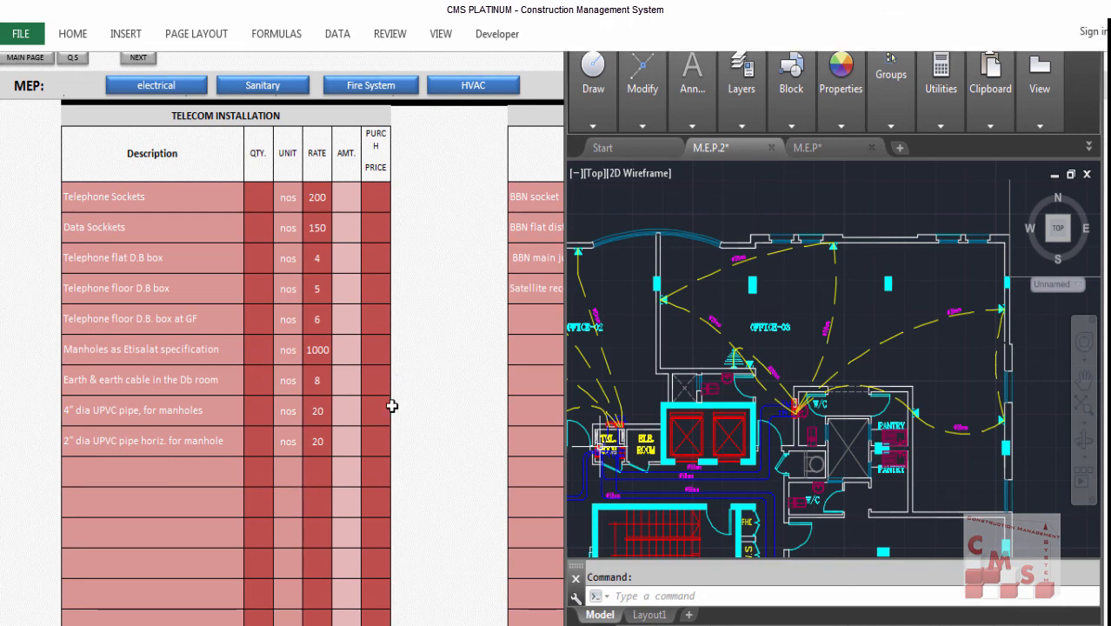
# - Return to the MEP sheet and check the total cells and comment under the Telecom and SMATV System Installation tables
pyautogui.scroll(-3, 393, 406)
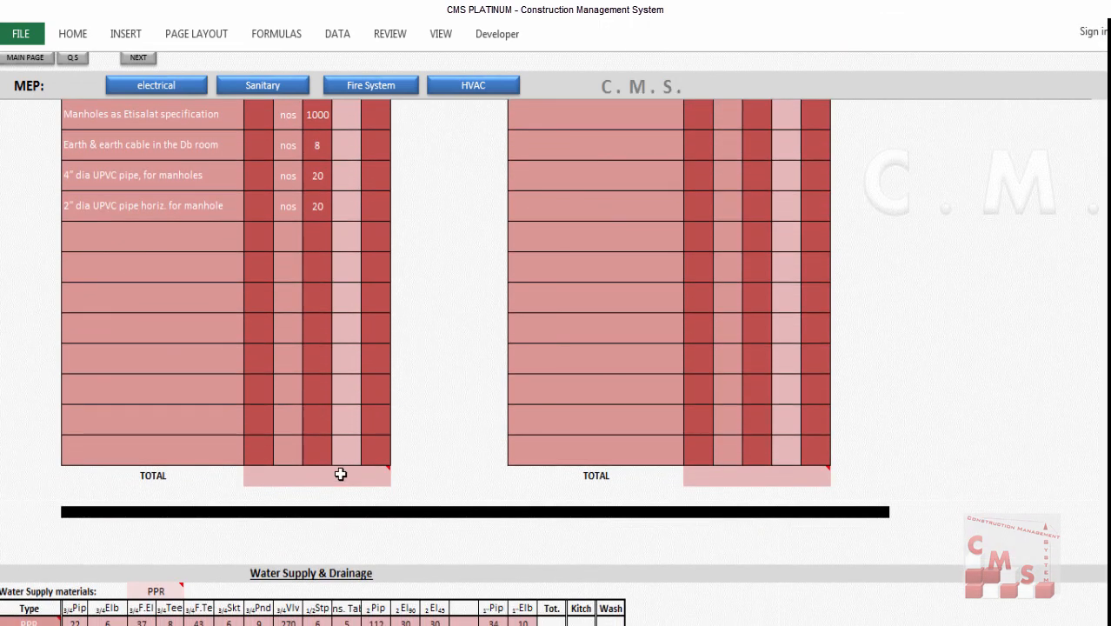
pyautogui.moveTo(340, 474)
pyautogui.moveTo(800, 478)
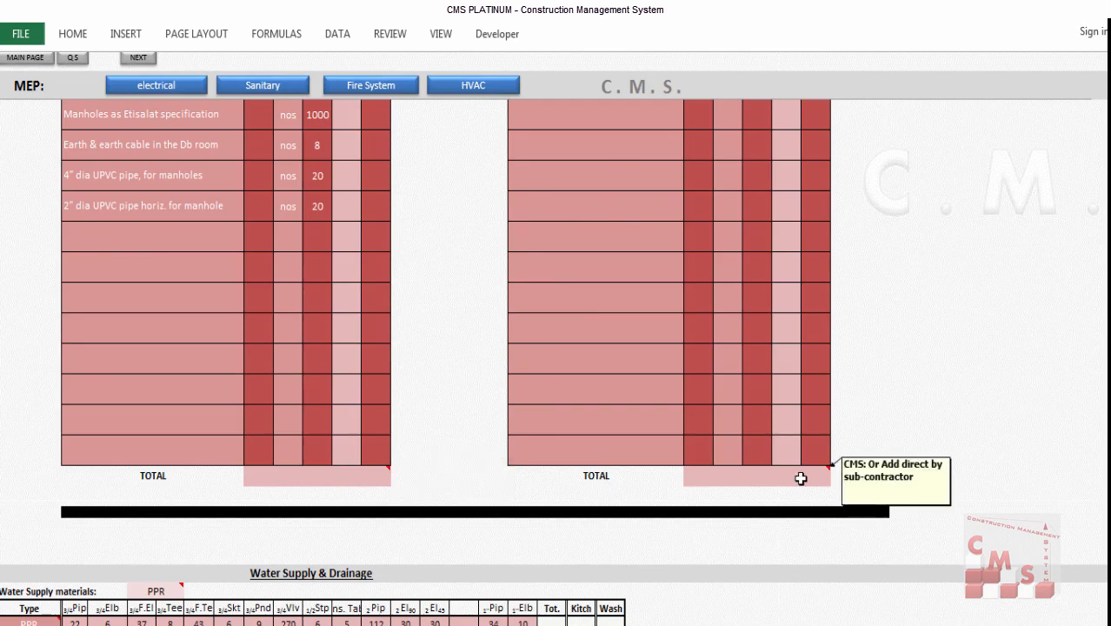